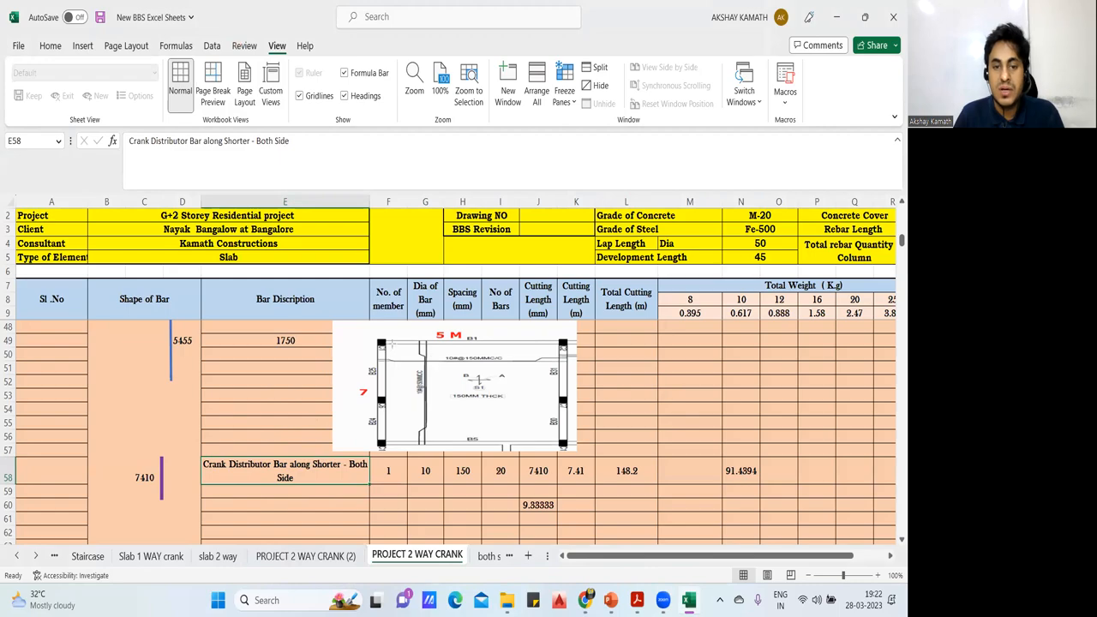
- Draw vertical pen strokes representing bars near both side edges of the slab S1 plan image
drag(387, 343, 388, 446)
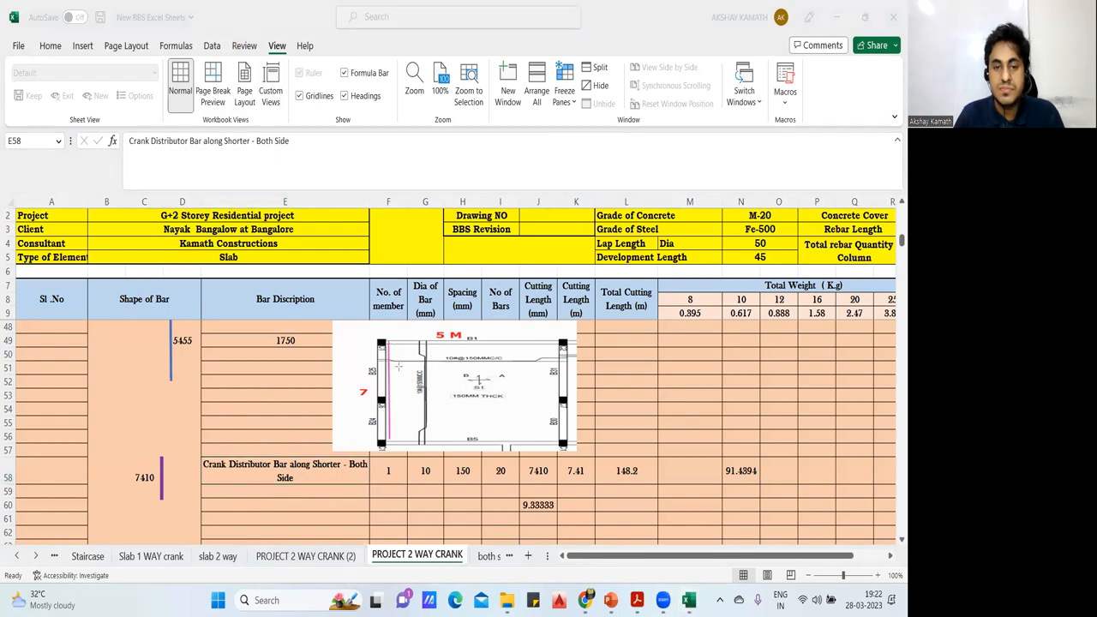
drag(395, 345, 394, 442)
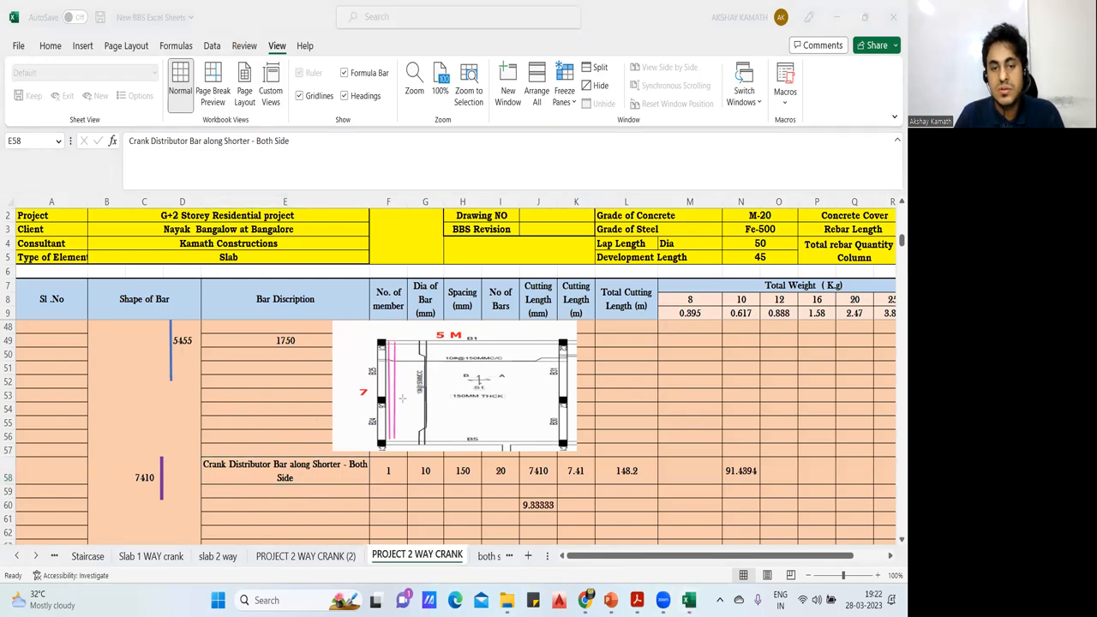
drag(401, 345, 408, 443)
mouse_move(553, 341)
mouse_down()
mouse_move(552, 446)
mouse_move(549, 398)
mouse_up()
drag(539, 342, 541, 444)
drag(540, 344, 541, 444)
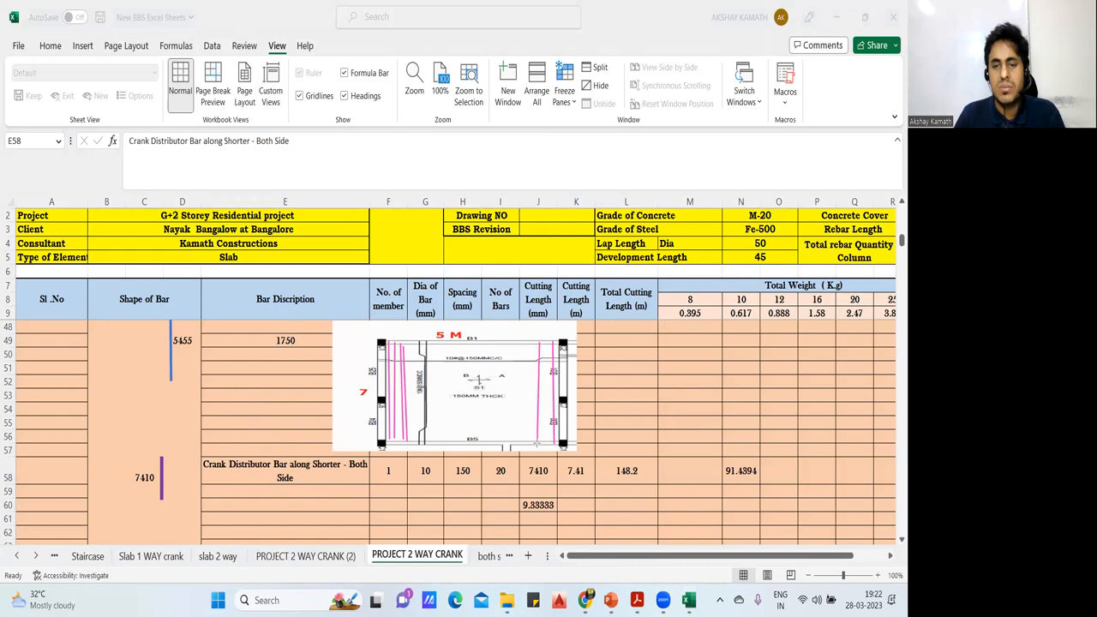
drag(541, 343, 539, 431)
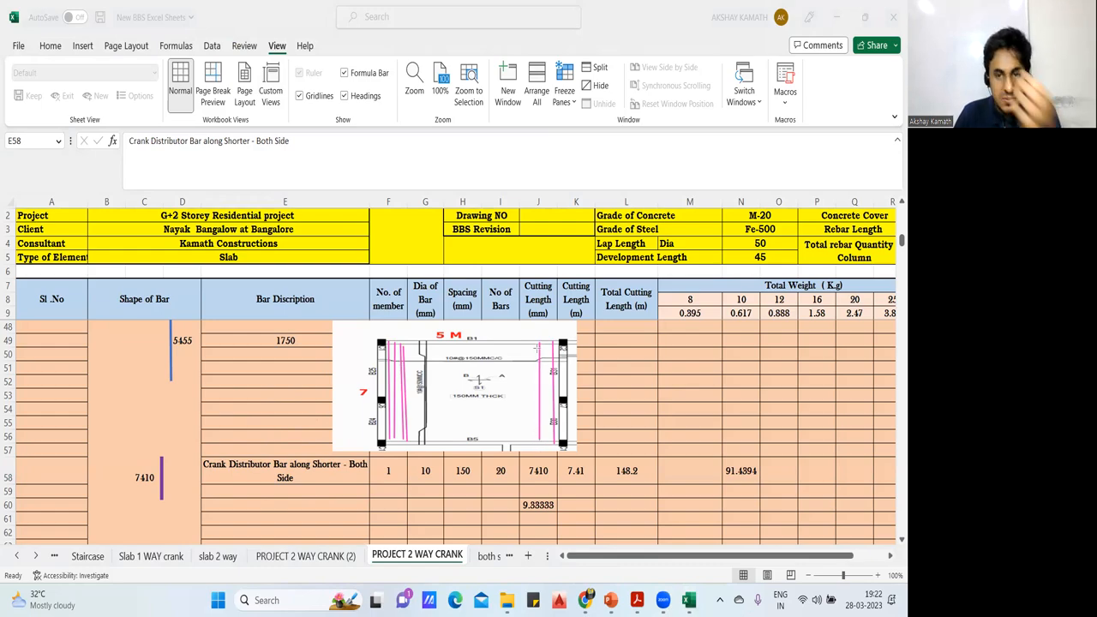
drag(543, 343, 545, 441)
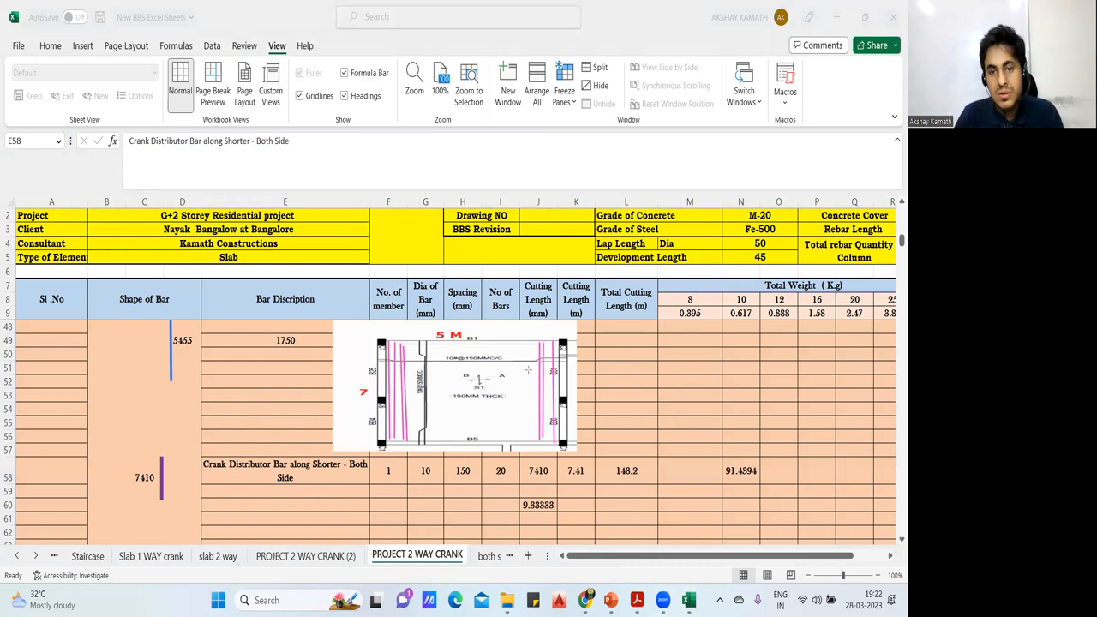
drag(532, 343, 532, 430)
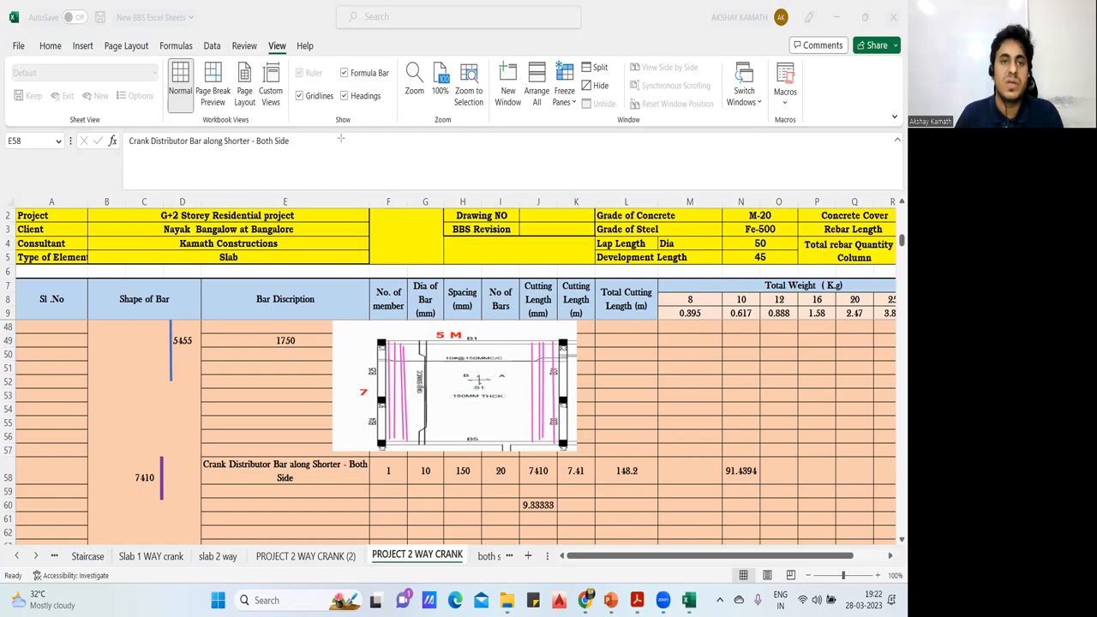
- Inspect the bar length formula, number of members, bar diameter and spacing in the row 58 Crank Distributor Bar entry
click(145, 476)
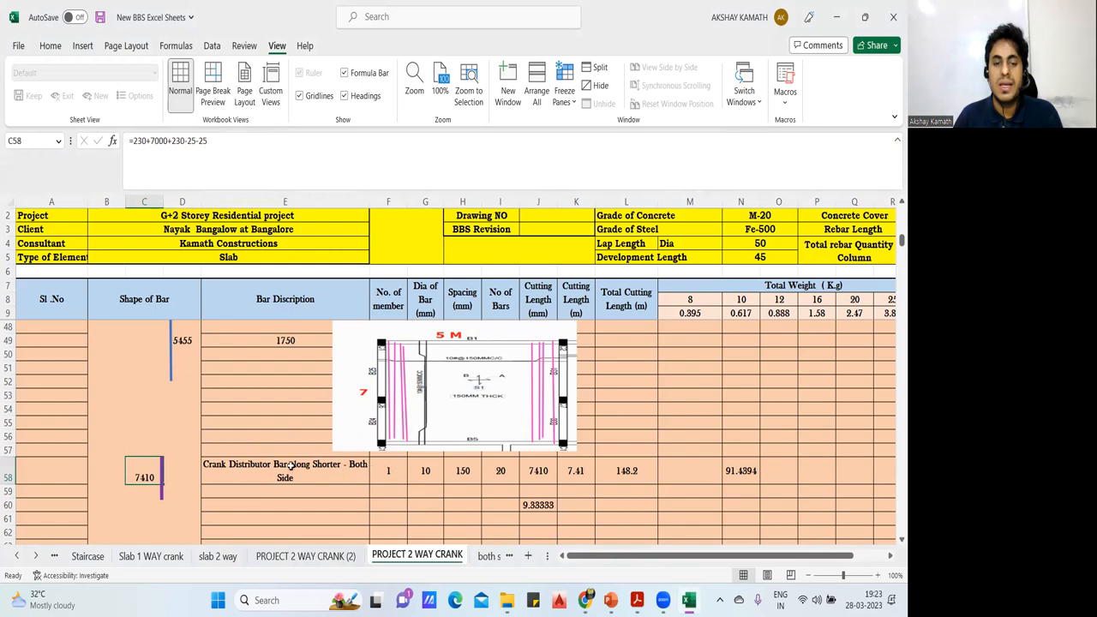
click(390, 469)
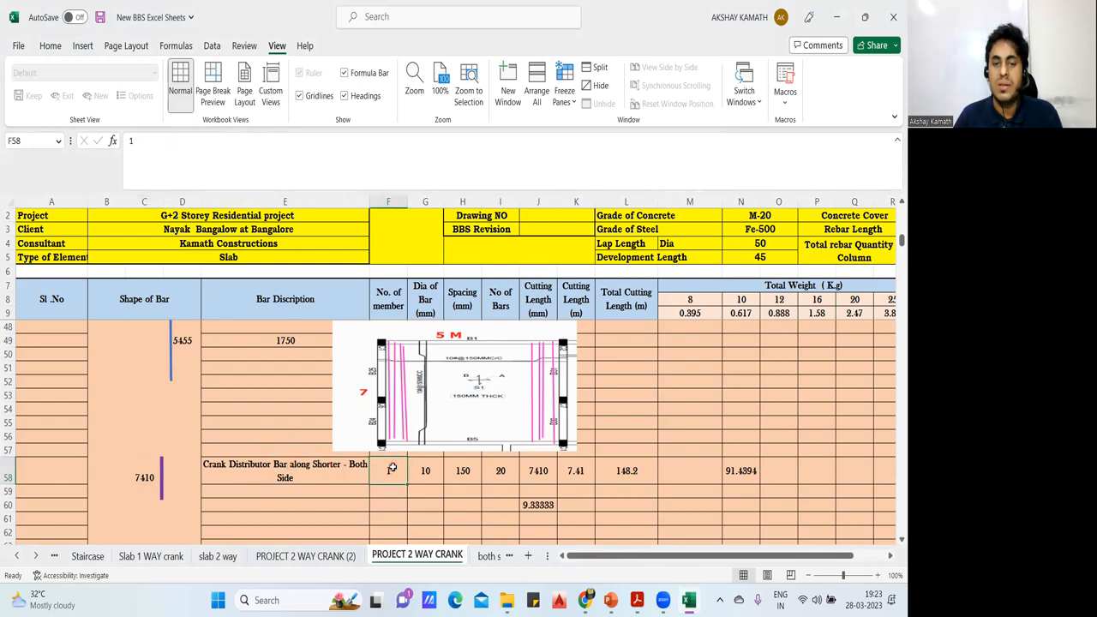
click(425, 471)
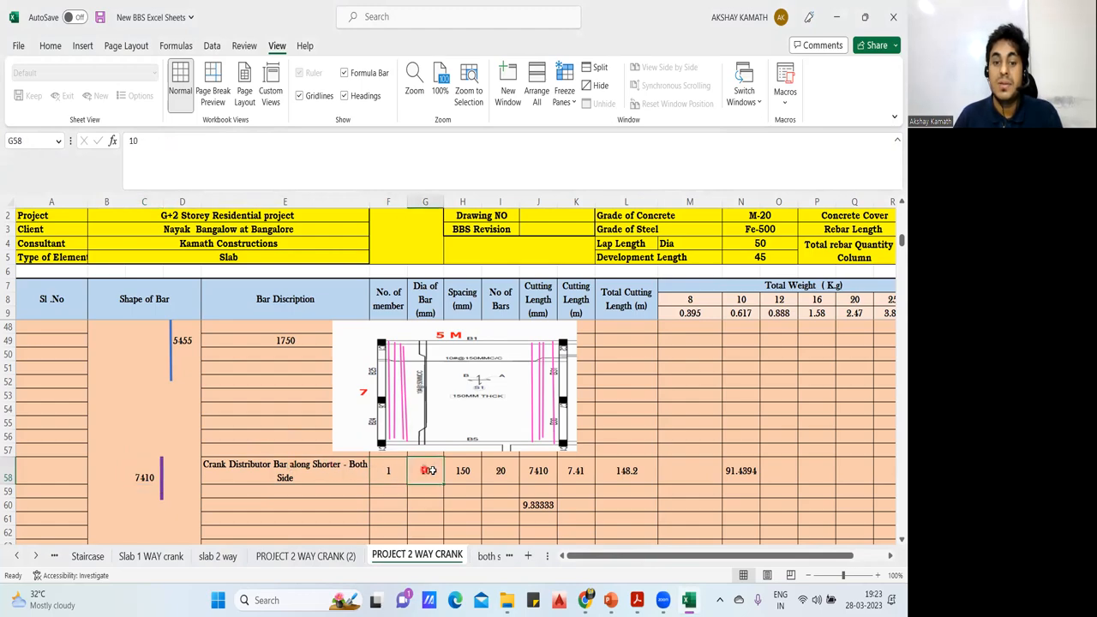
click(467, 474)
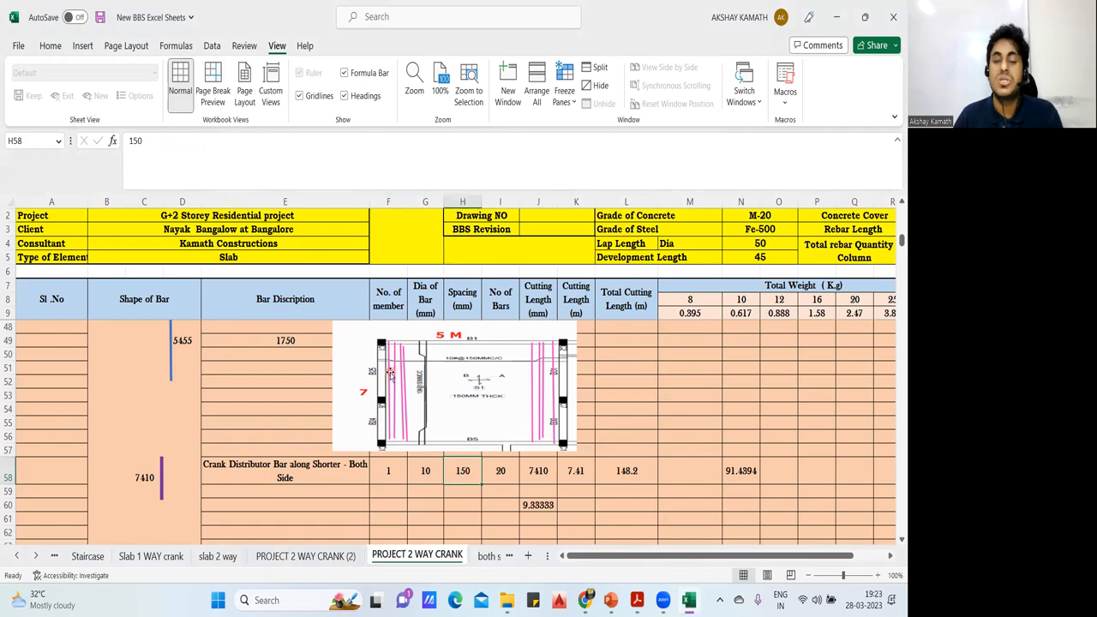
- Switch to SLAB DETAIL.pdf in Acrobat Reader and draw two vertical and two horizontal pen lines over slab S1
click(639, 598)
click(577, 532)
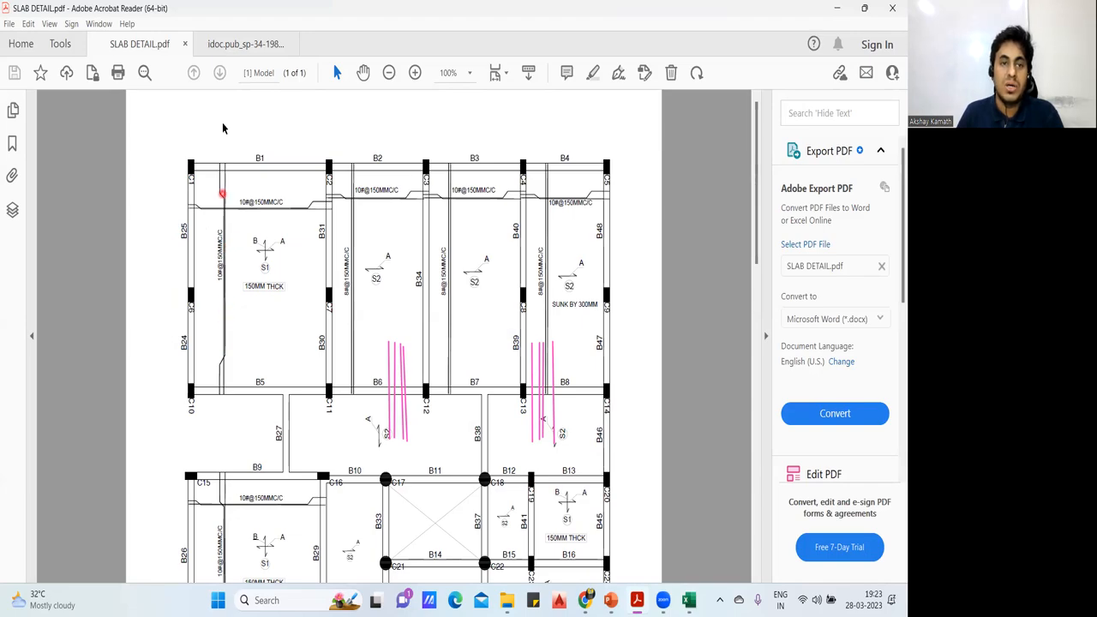
drag(212, 381, 211, 169)
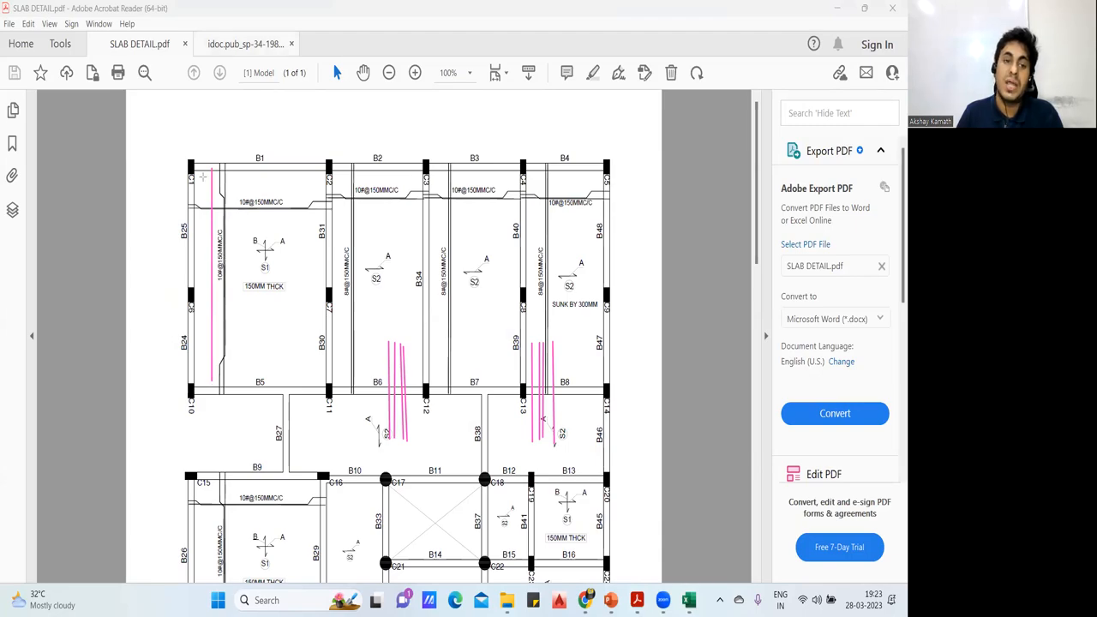
drag(202, 177, 203, 357)
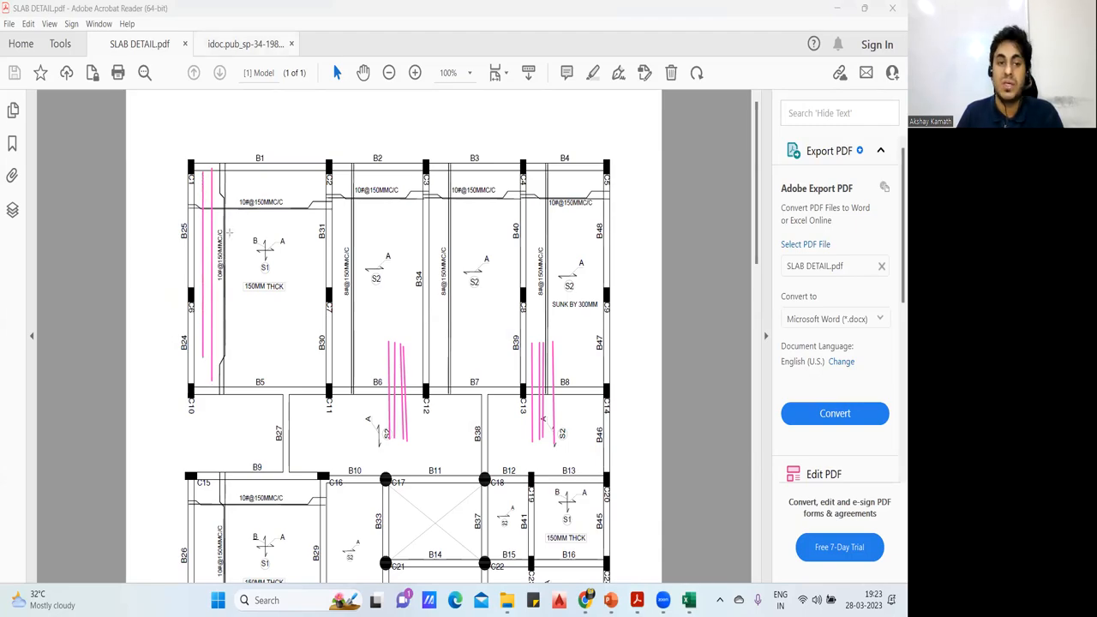
drag(193, 182, 318, 192)
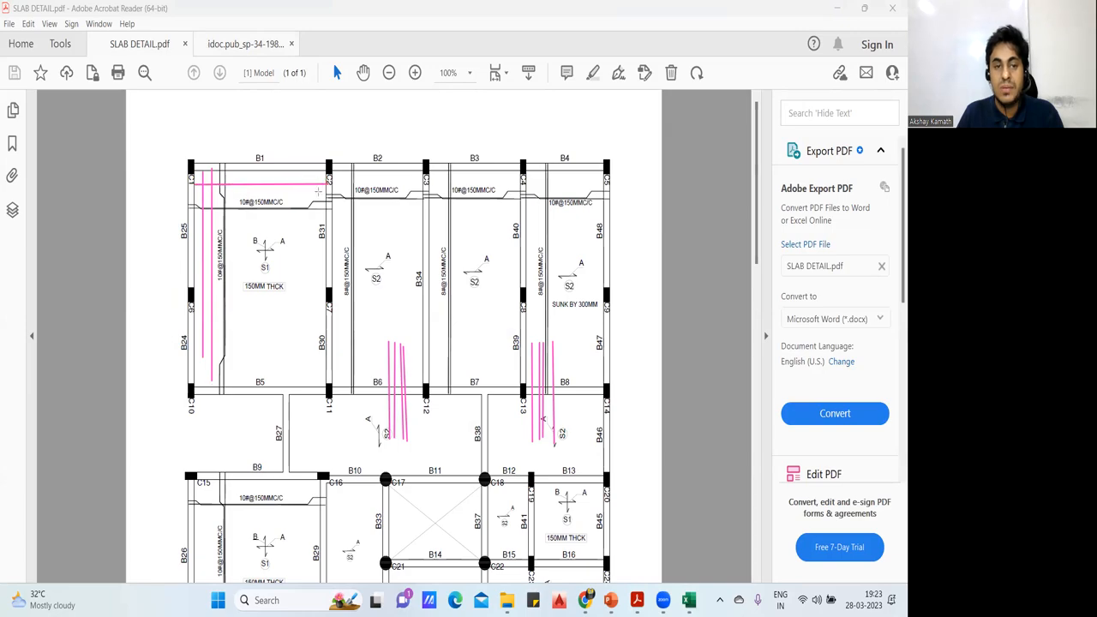
drag(187, 196, 327, 195)
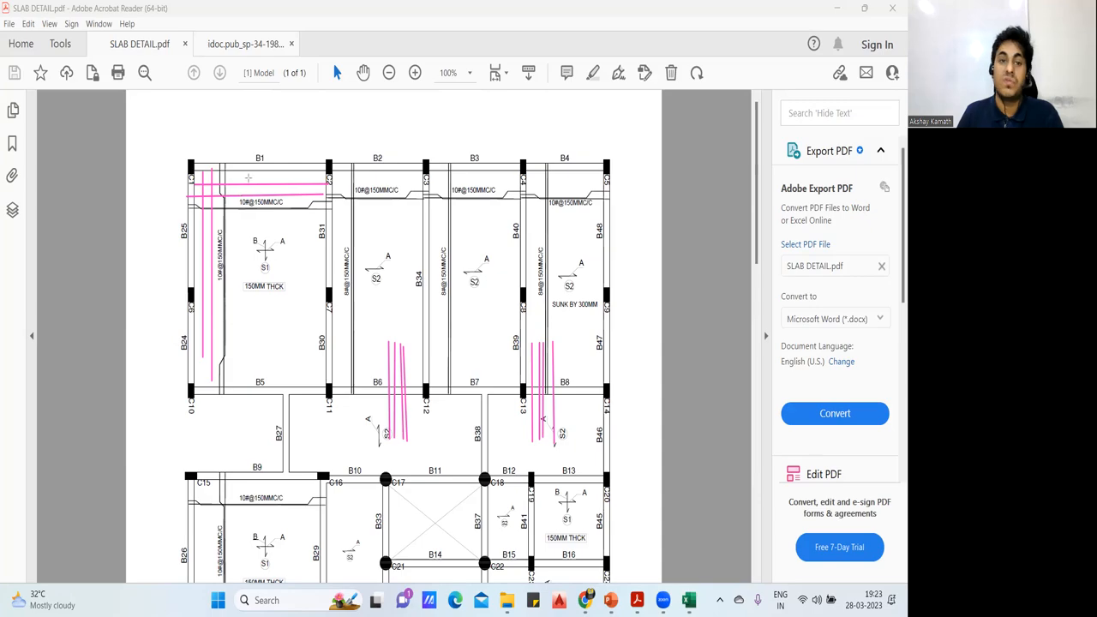
key(Escape)
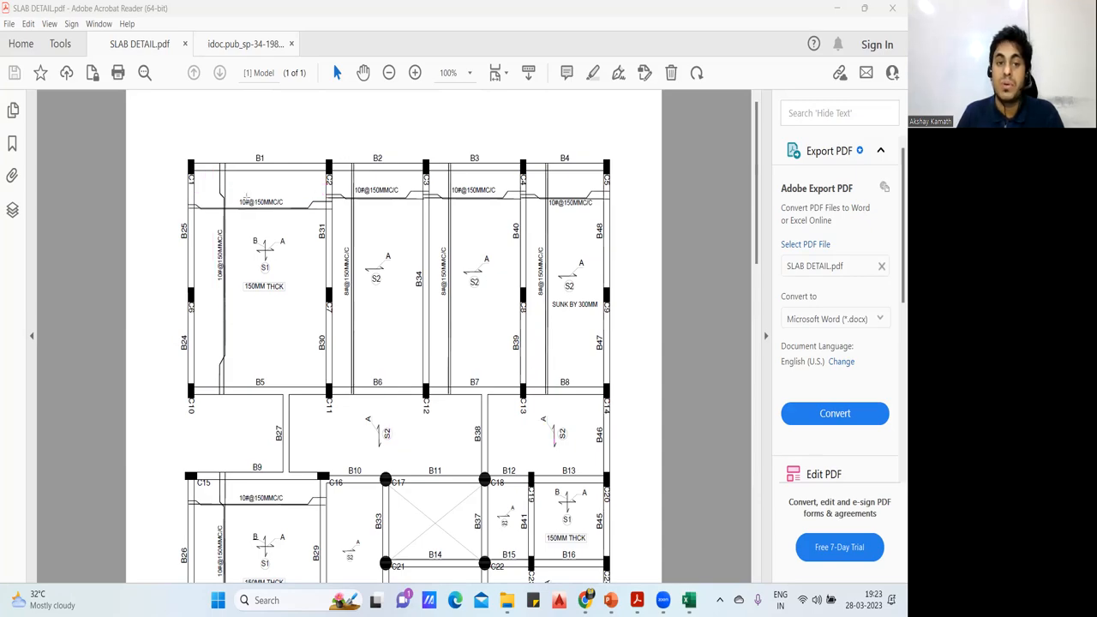
drag(243, 194, 264, 190)
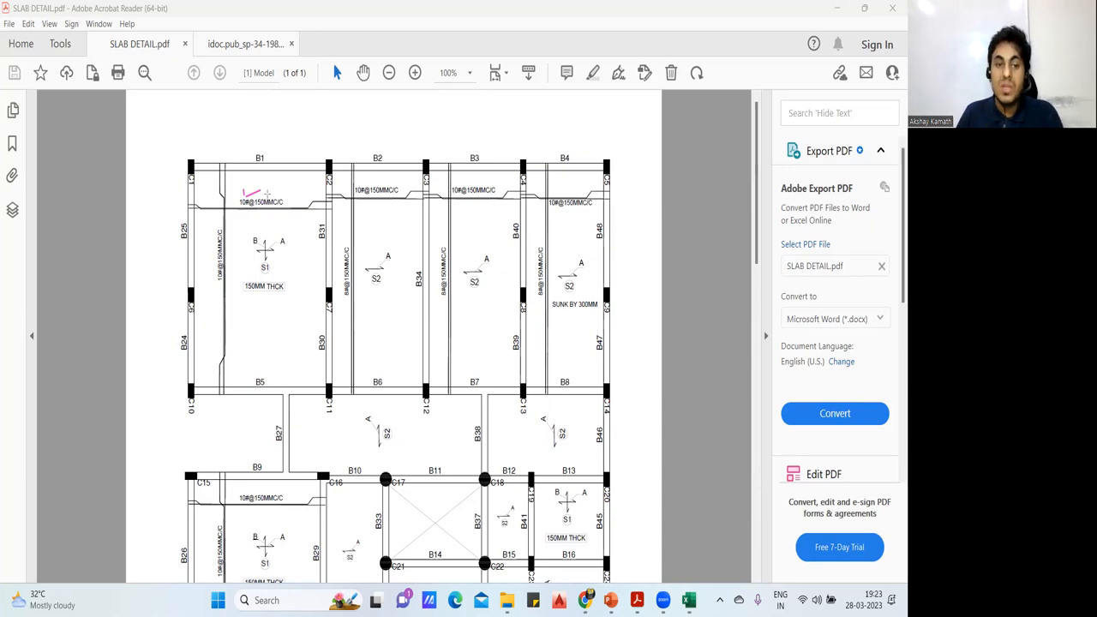
drag(275, 192, 279, 187)
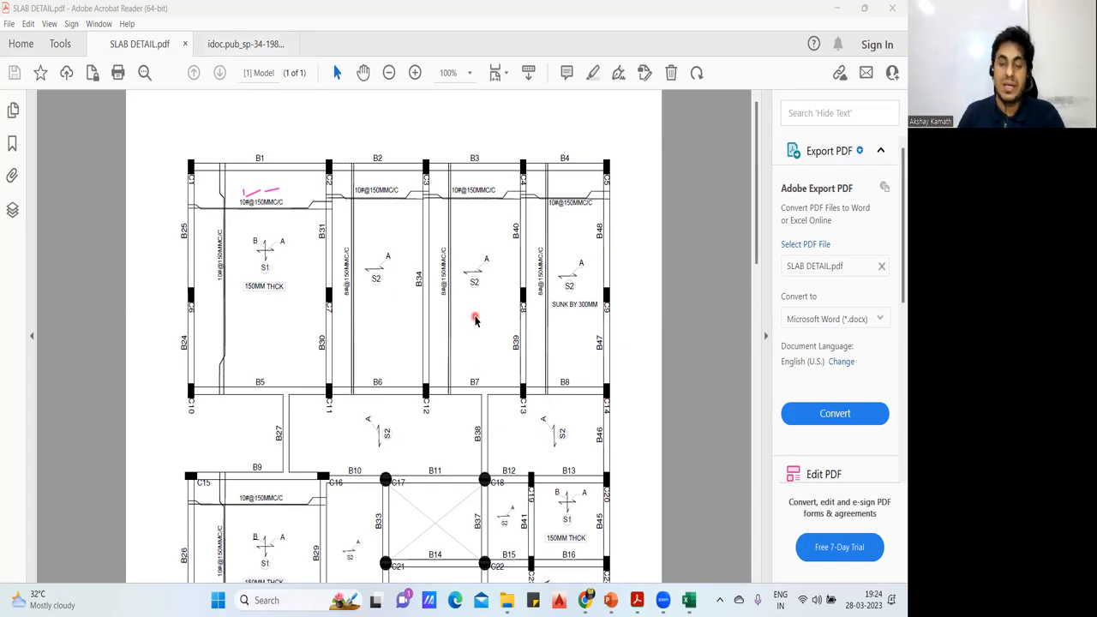
- Return to the Excel workbook and compare the number of bars for the shorter-span crank 1 and crank 2 main bars
click(688, 600)
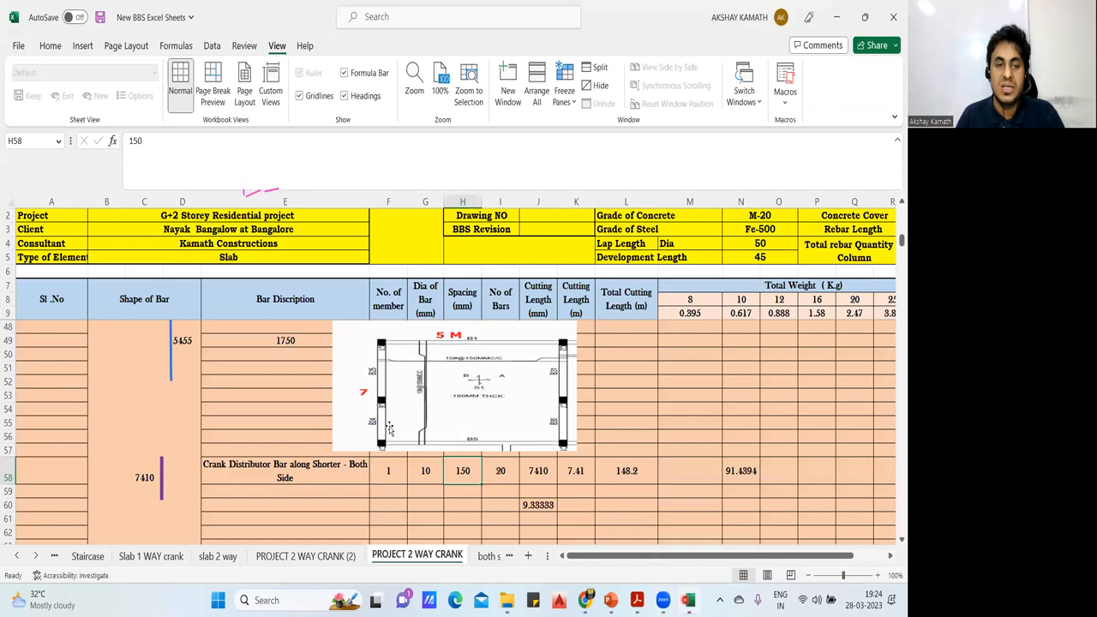
scroll(334, 414, up, 8)
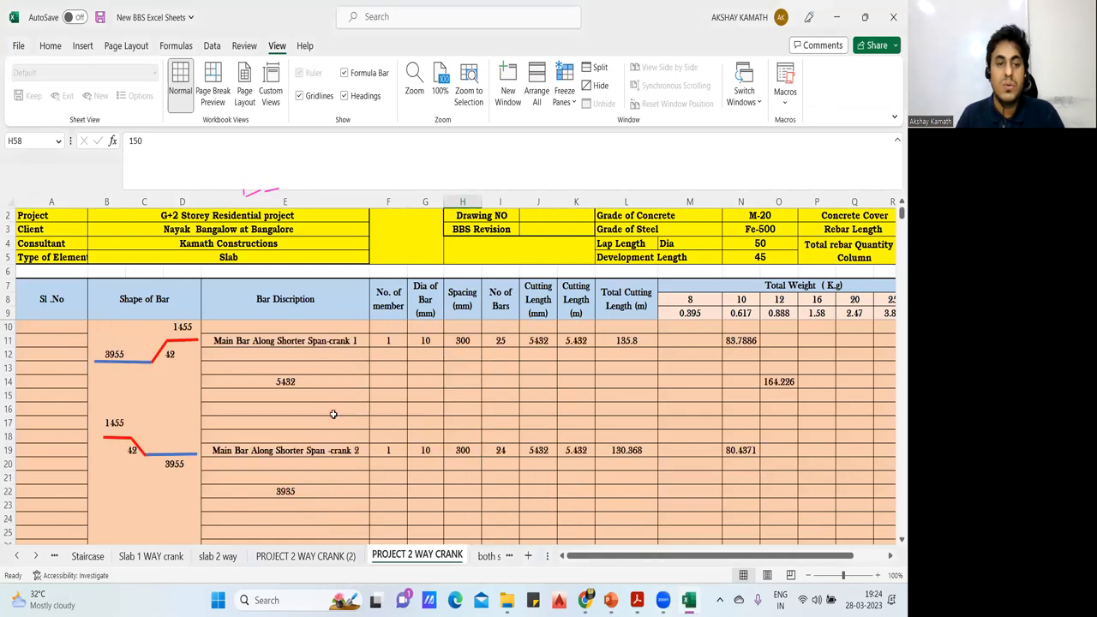
click(502, 341)
click(512, 449)
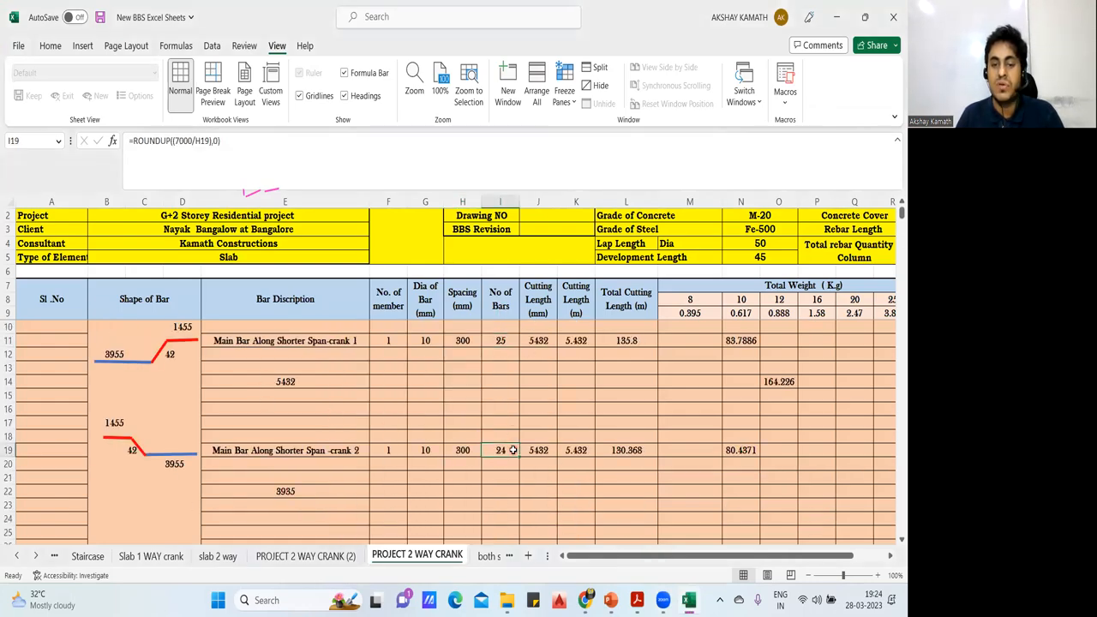
click(576, 415)
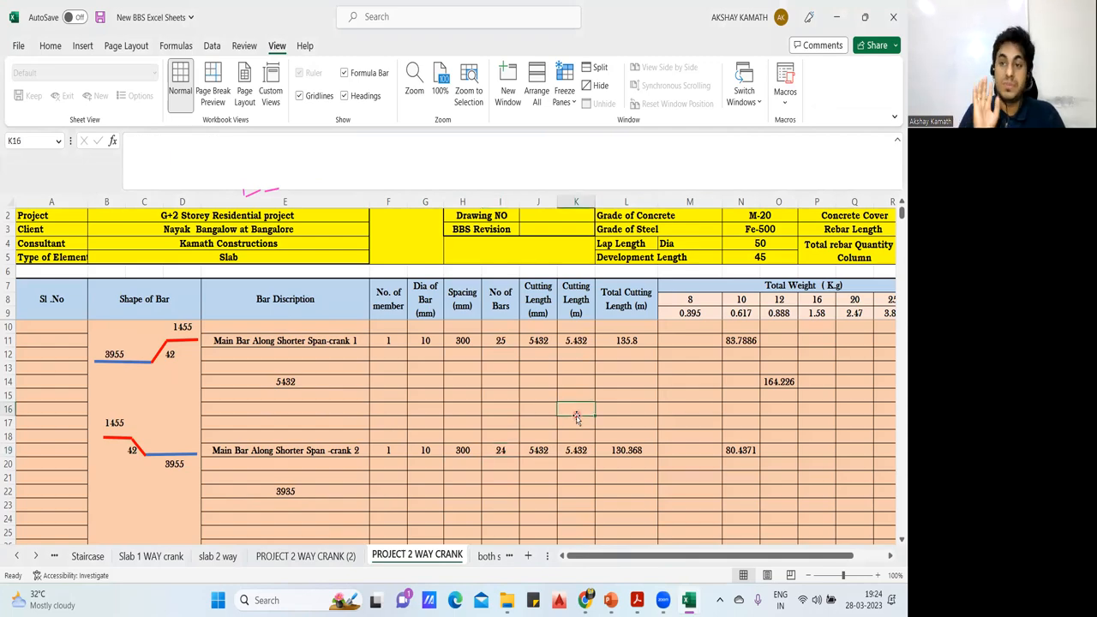
scroll(576, 418, down, 1)
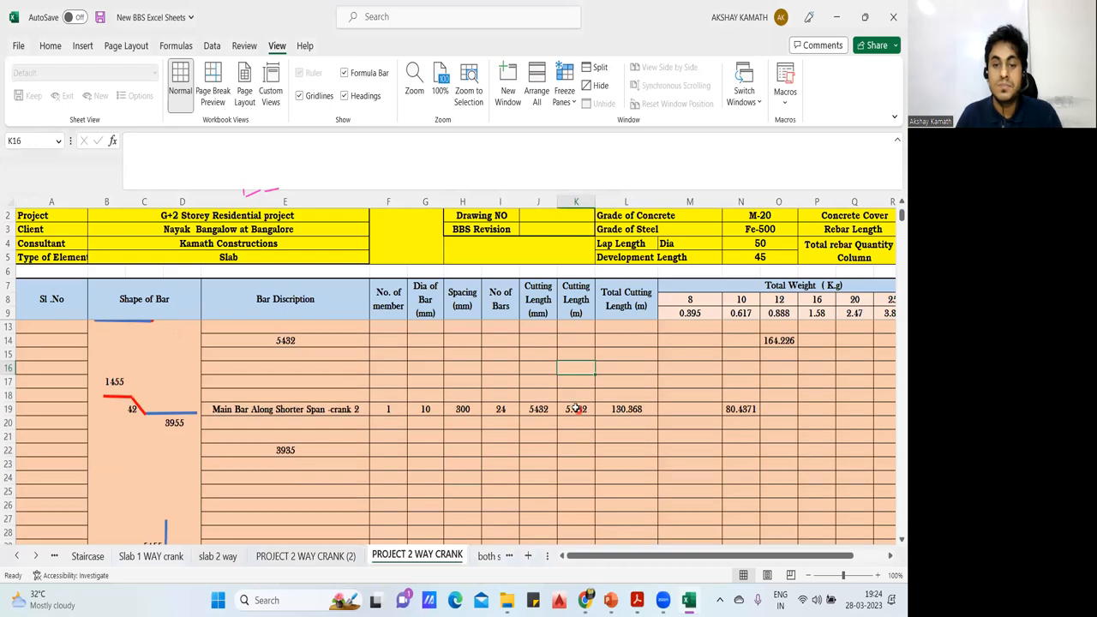
scroll(540, 423, up, 1)
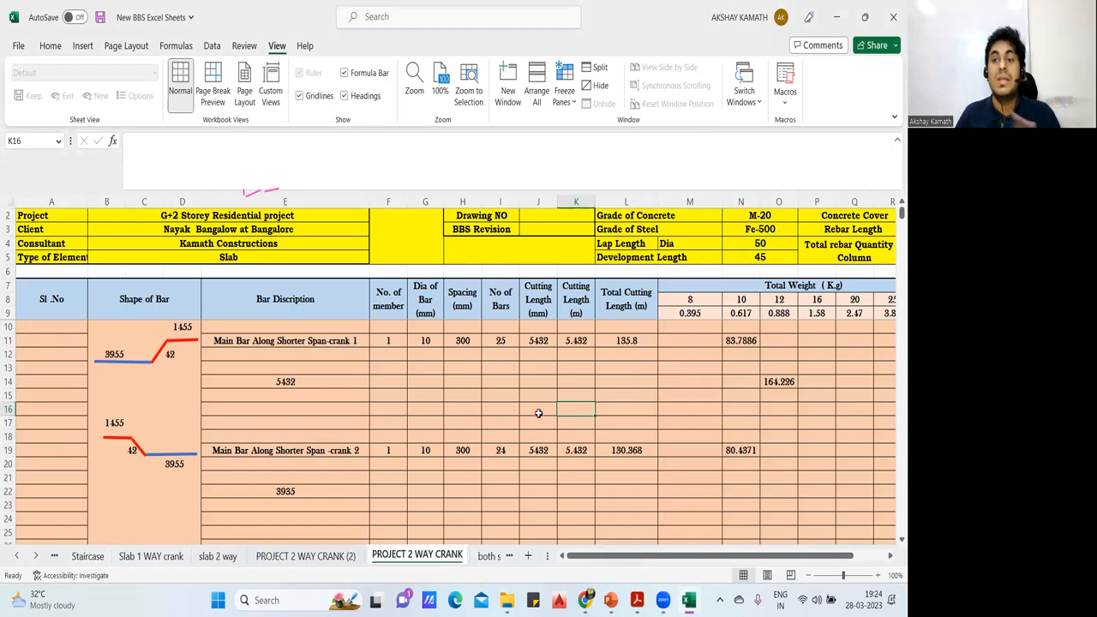
- Open the Slab 1 WAY crank sheet and inspect the number-of-bars formula for the Main Bar Along Shorter Span
click(151, 557)
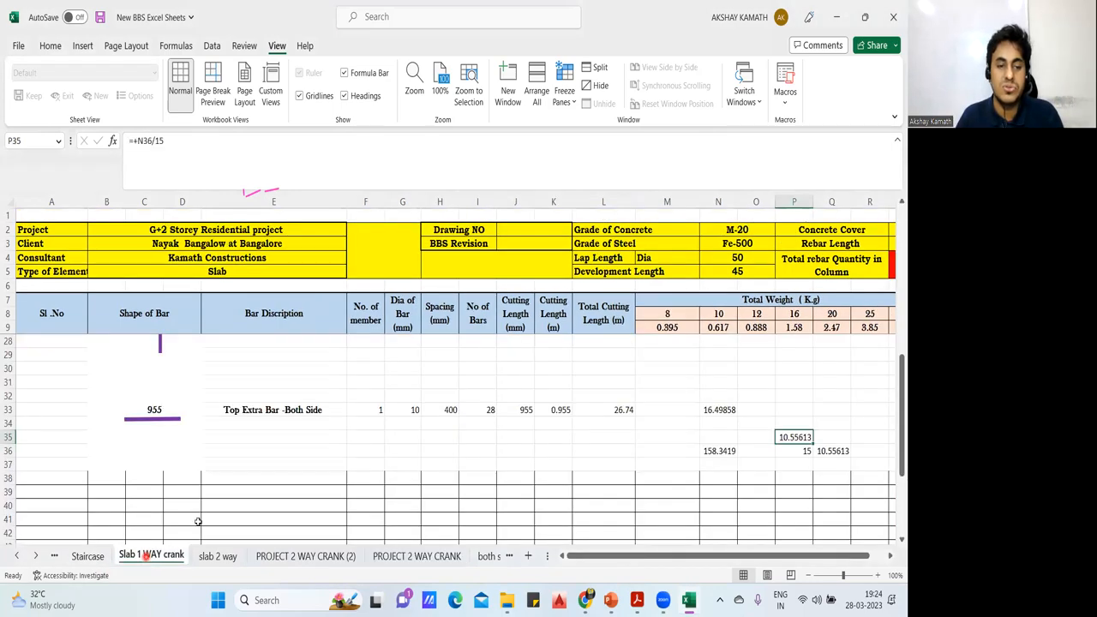
scroll(296, 307, up, 6)
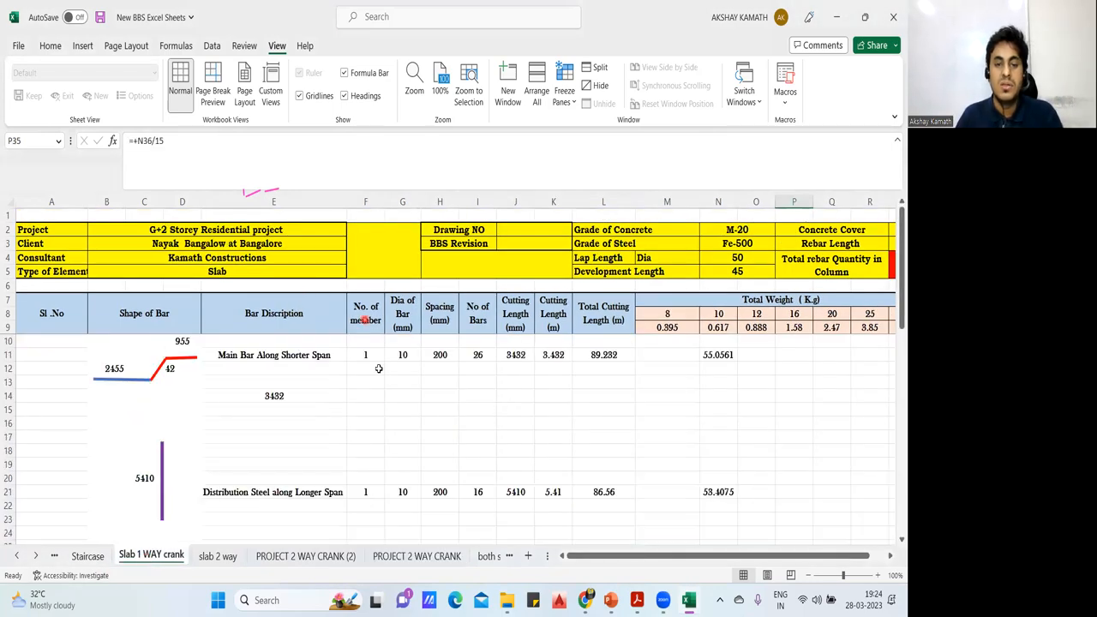
click(481, 356)
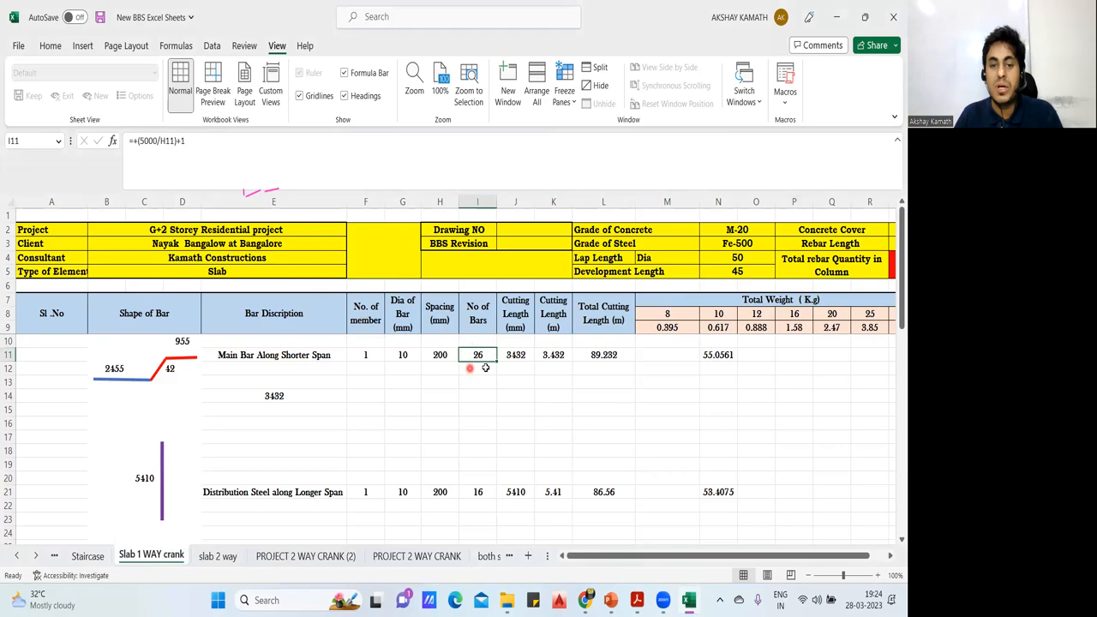
- Check the spacing and the number-of-bars formula of the Top Extra Bar -Both Side row
scroll(480, 377, down, 5)
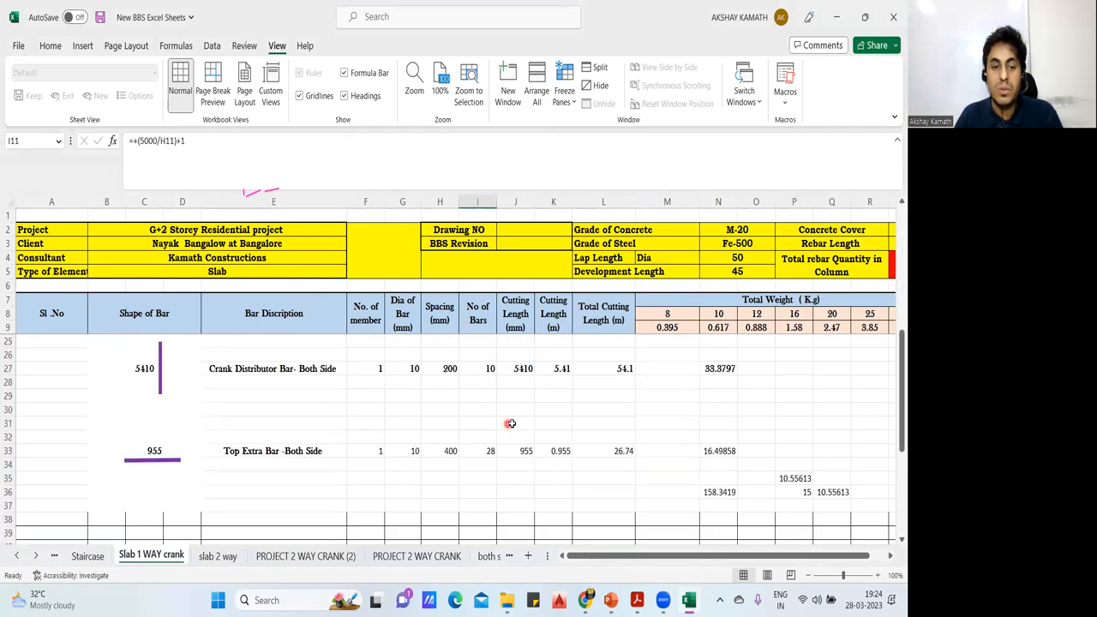
scroll(504, 442, up, 2)
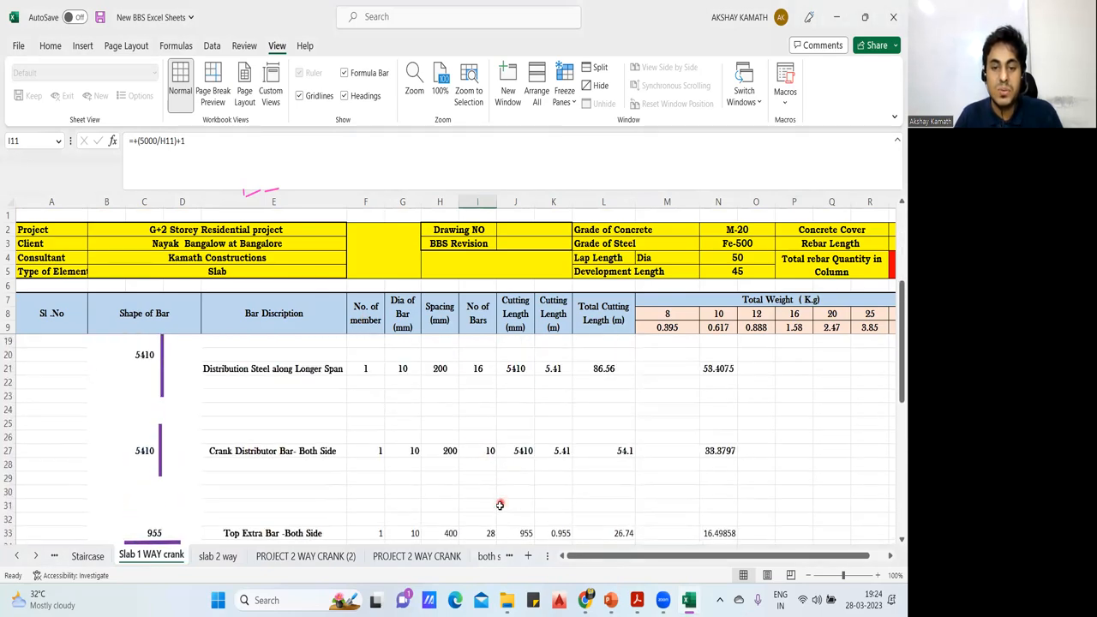
scroll(500, 505, down, 1)
click(491, 492)
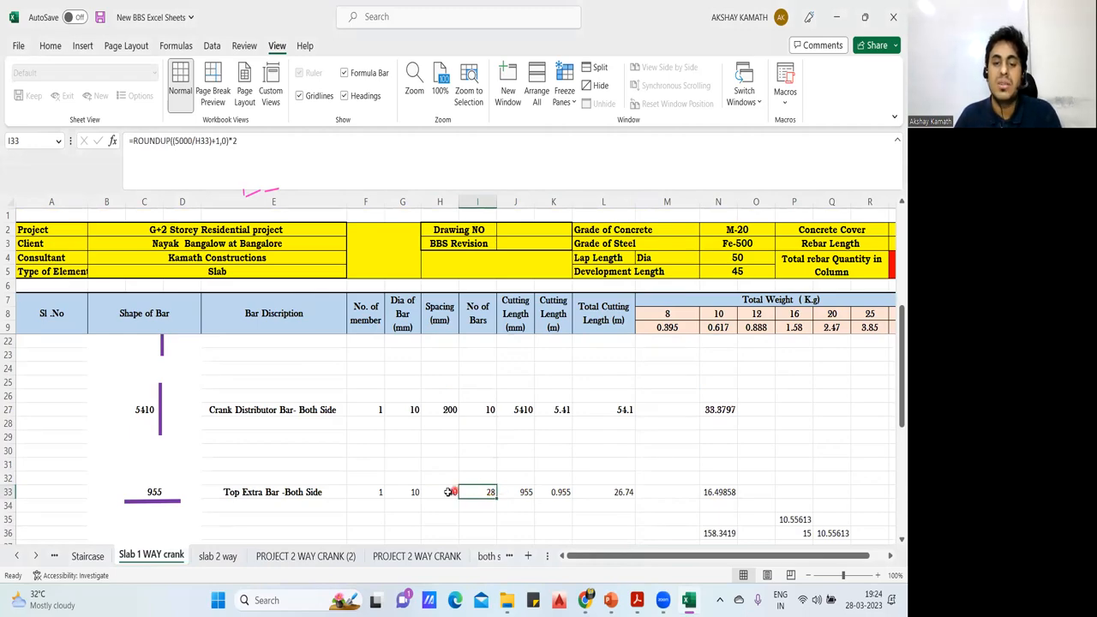
click(453, 492)
click(482, 492)
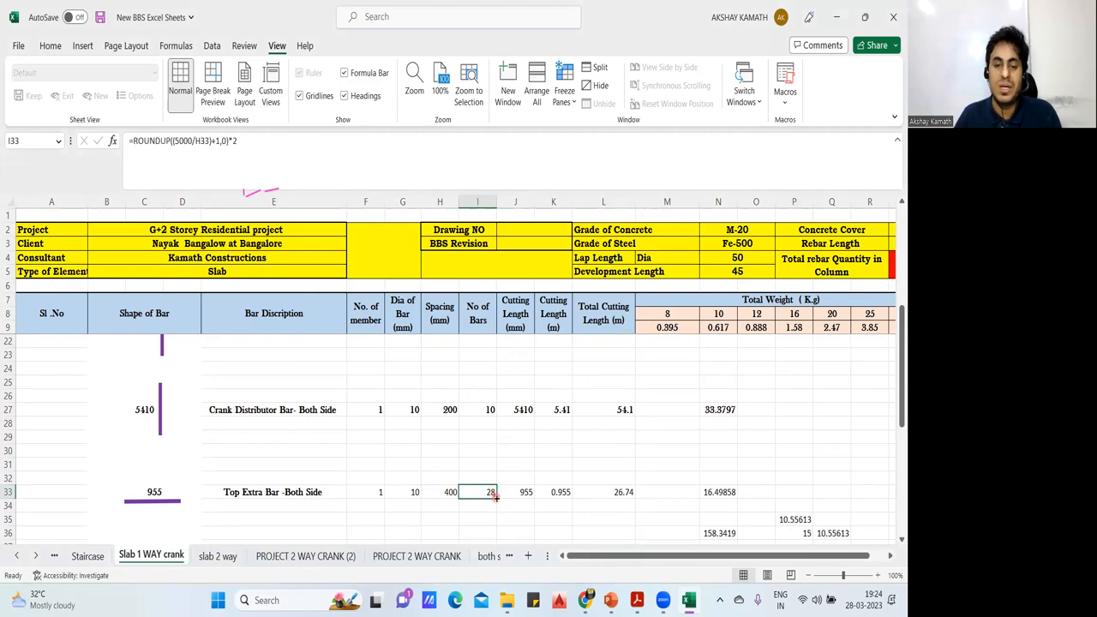
- Recheck the shorter-span main bar's number-of-bars formula and review the distribution steel and crank distributor rows below it
scroll(490, 501, up, 4)
click(475, 353)
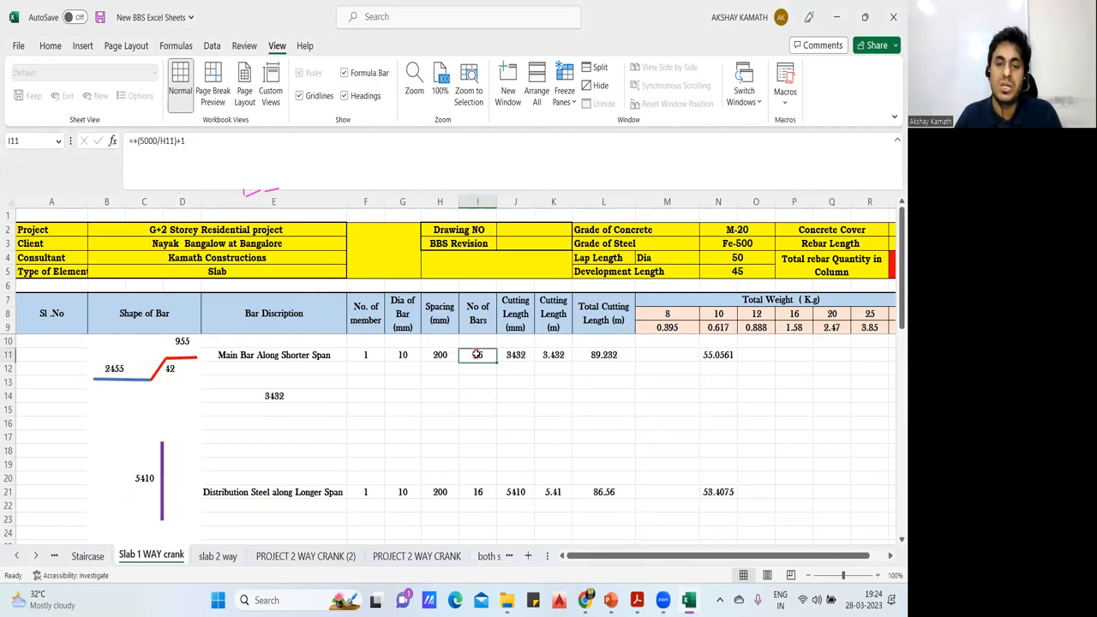
scroll(486, 374, down, 2)
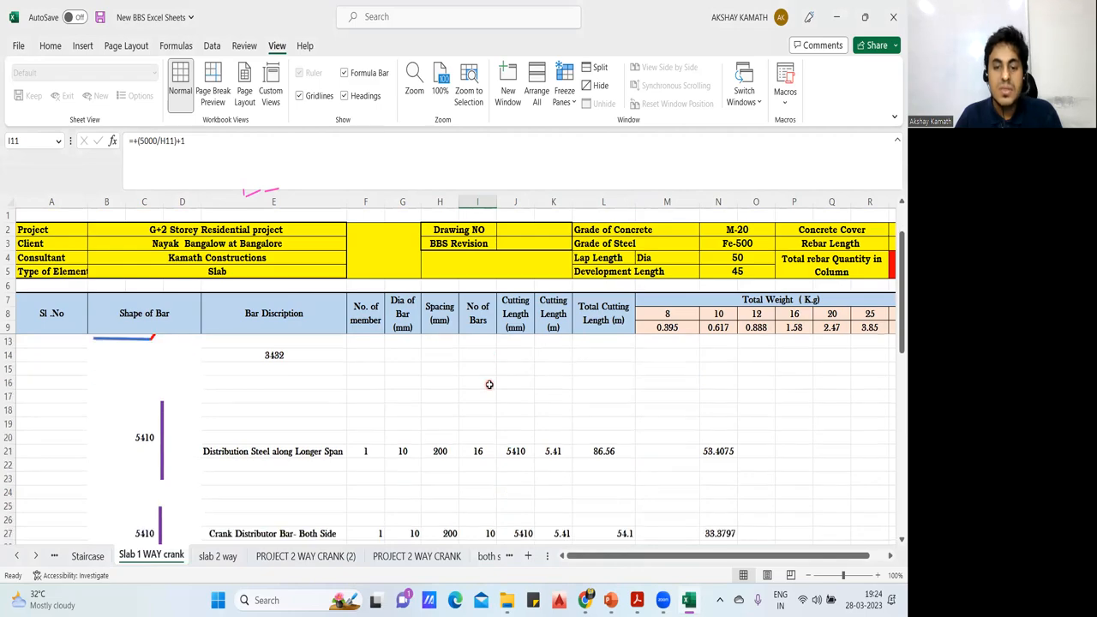
scroll(489, 415, up, 1)
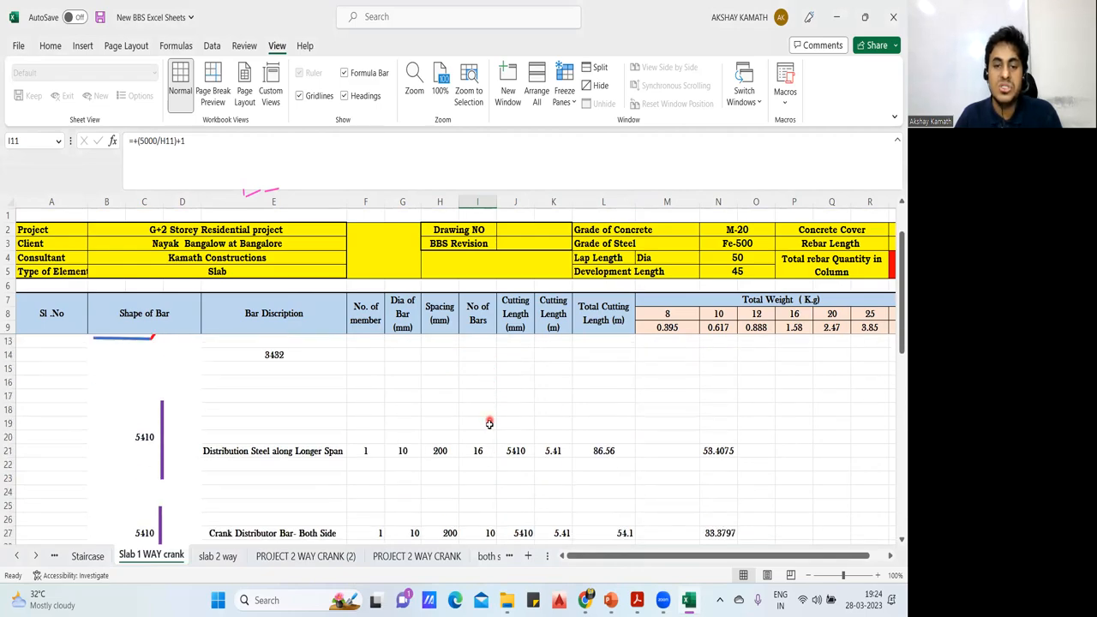
scroll(482, 450, down, 4)
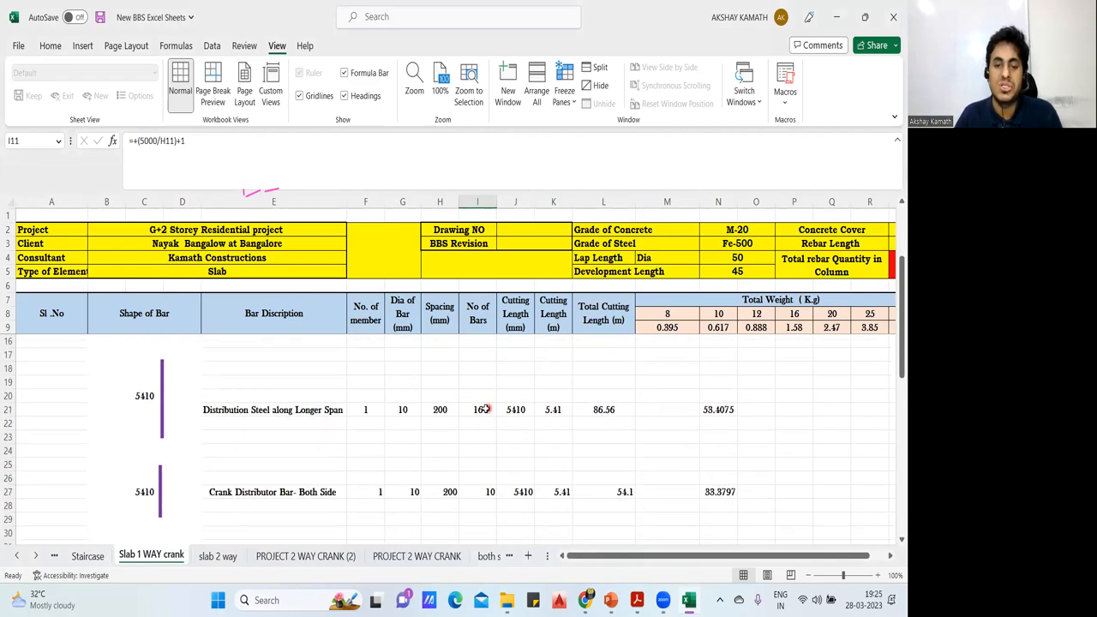
- Check the Top Extra Bar -Both Side number-of-bars formula, and open the crank bar and top extra bar photo slide in the PowerPoint presentation on slab types
click(490, 455)
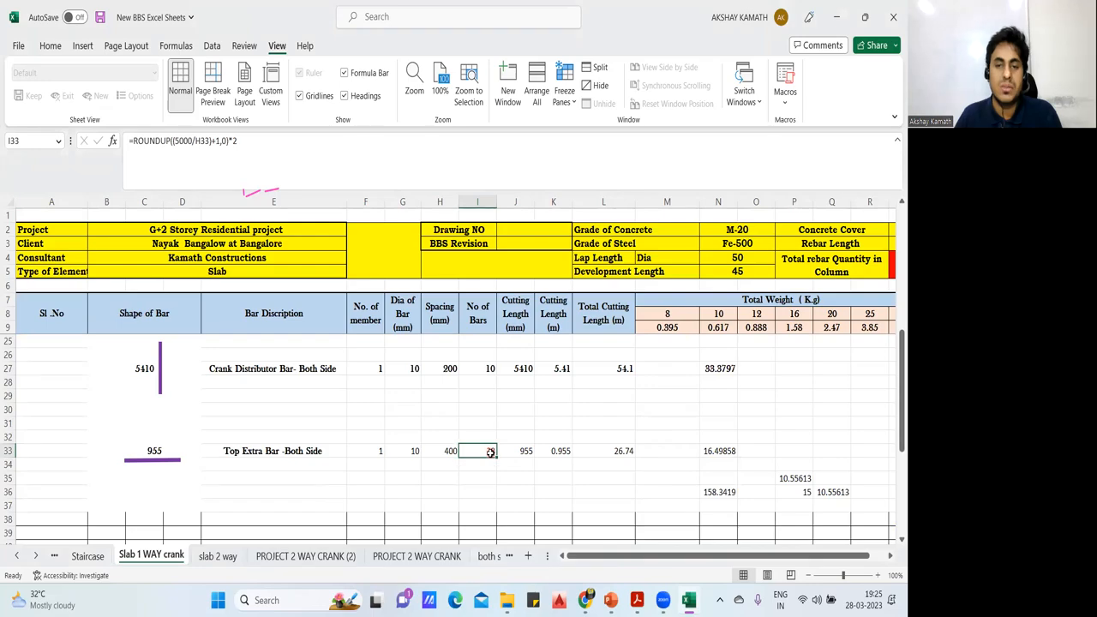
click(610, 600)
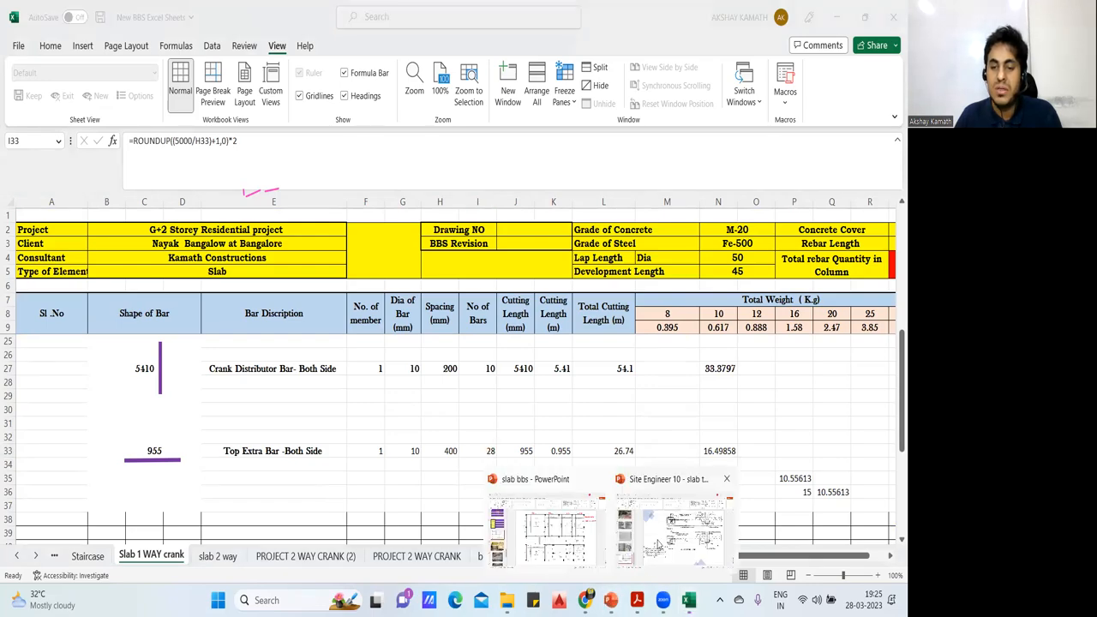
click(662, 540)
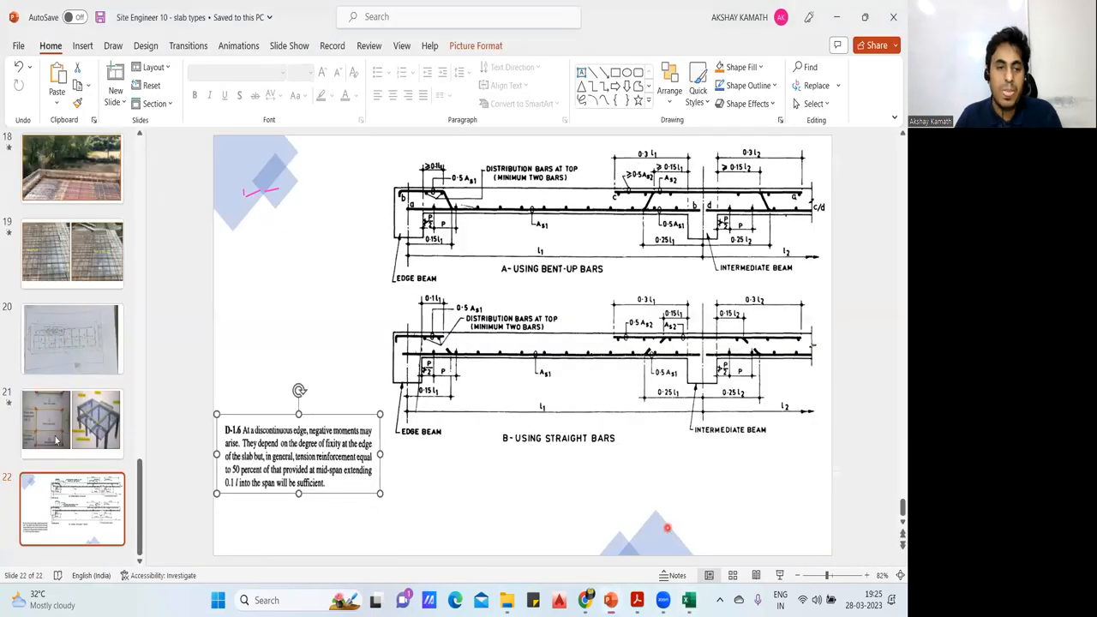
click(66, 248)
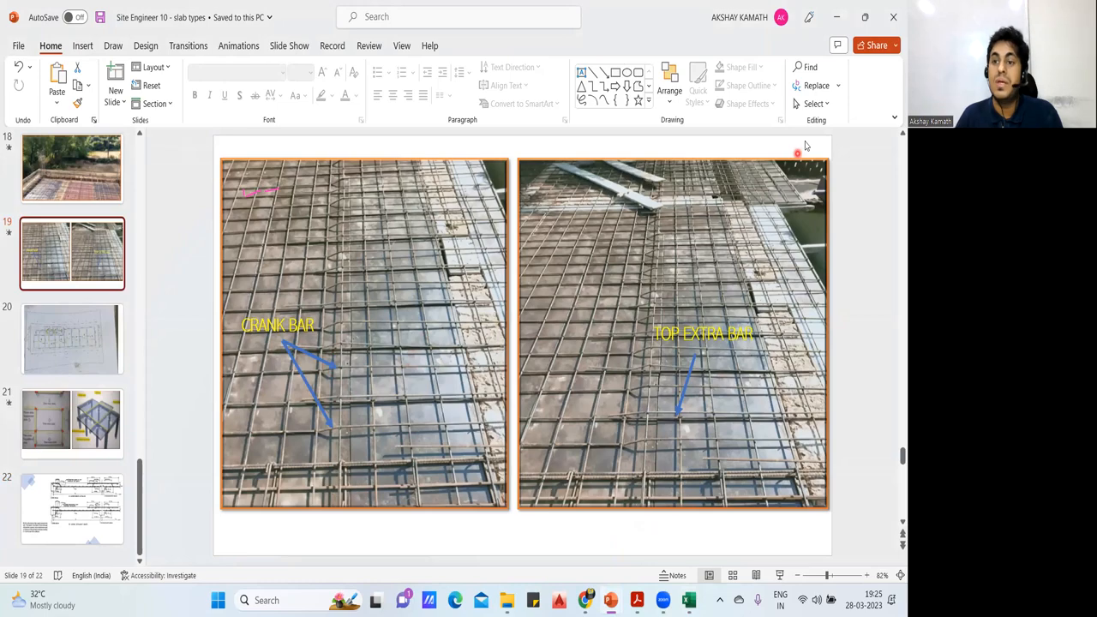
- Return to Excel's PROJECT 2 WAY CRANK sheet and move the slab drawing below the Crank Distributor Bar along Shorter - Both Side row
click(612, 600)
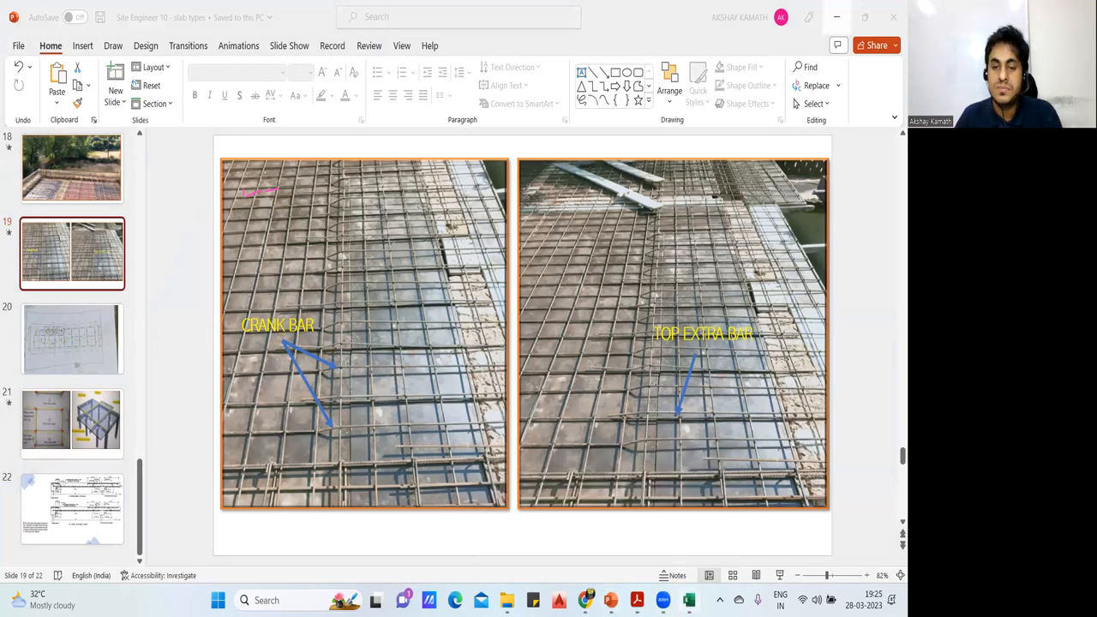
click(689, 600)
click(420, 556)
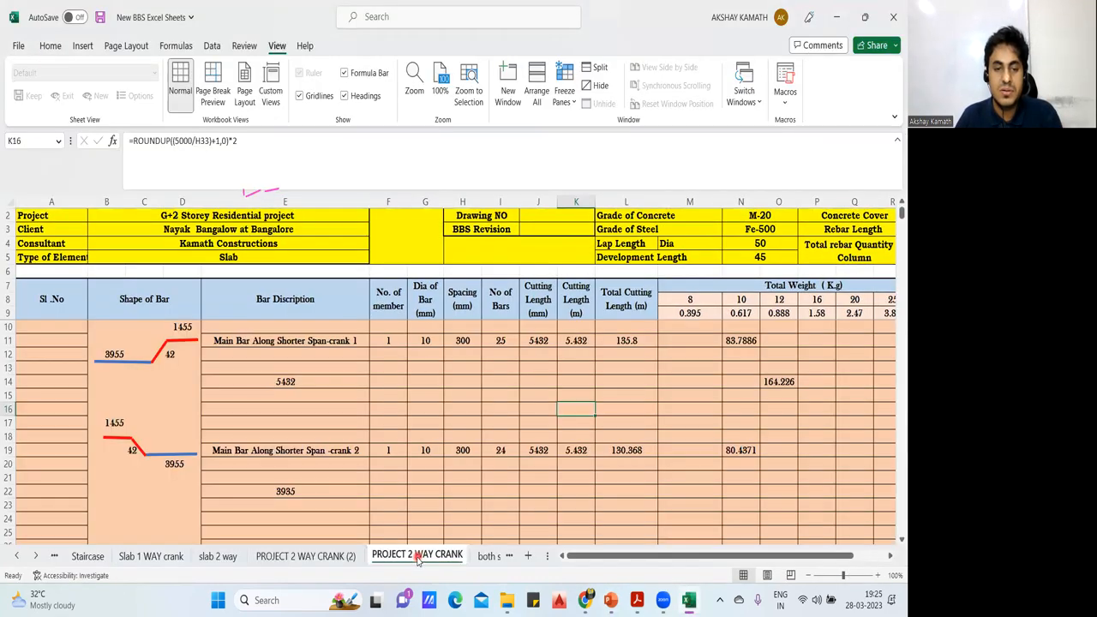
scroll(455, 471, down, 10)
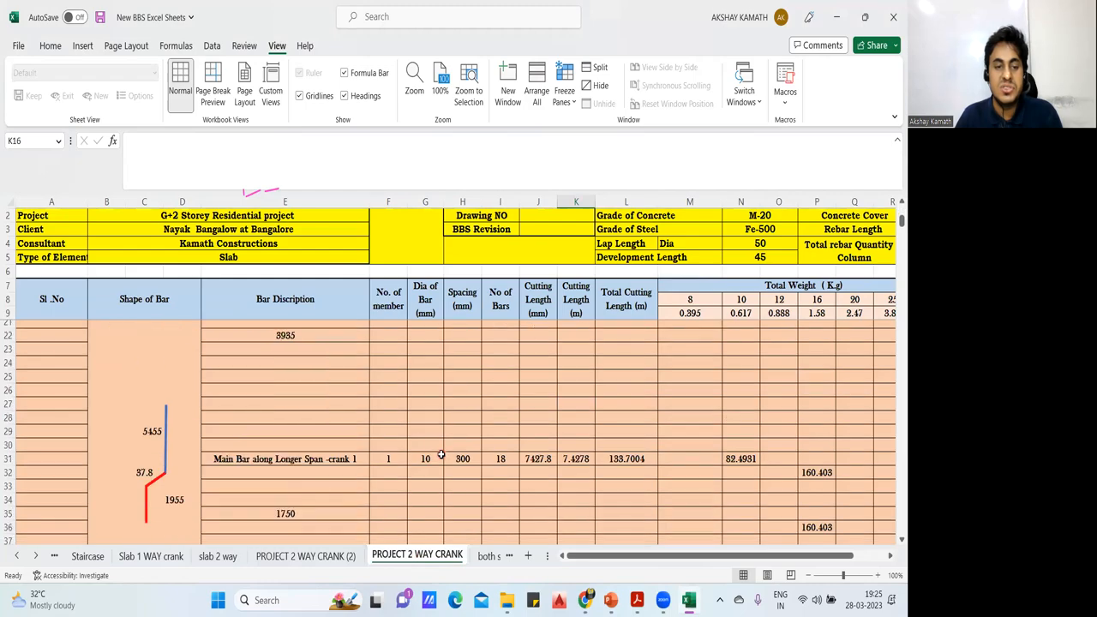
scroll(442, 459, down, 4)
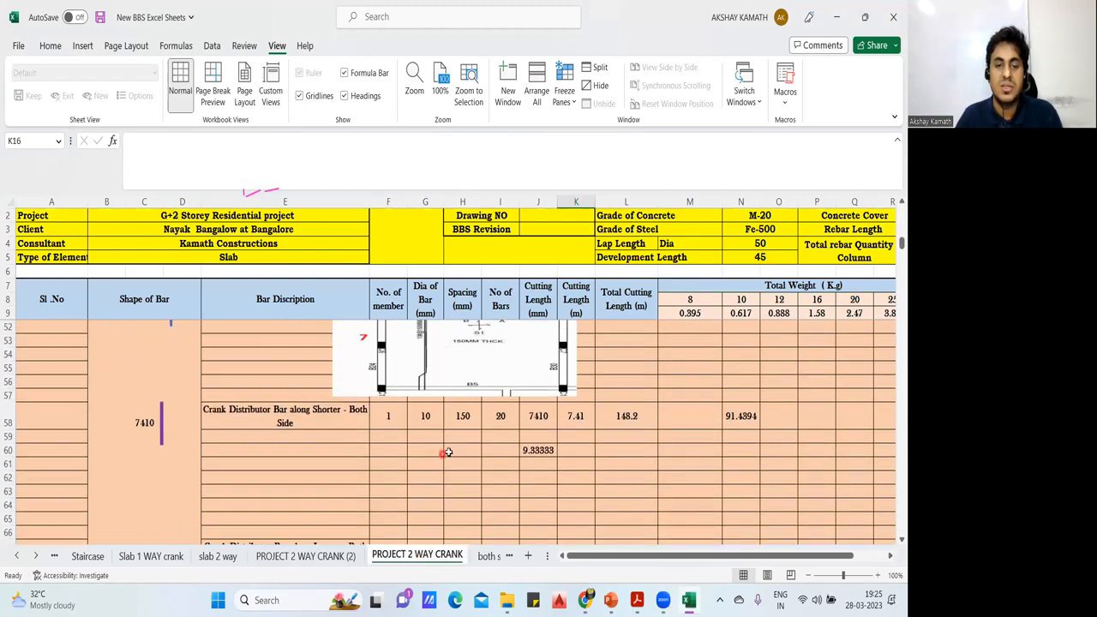
click(513, 424)
mouse_move(489, 358)
mouse_down()
mouse_move(494, 447)
mouse_move(452, 504)
mouse_up()
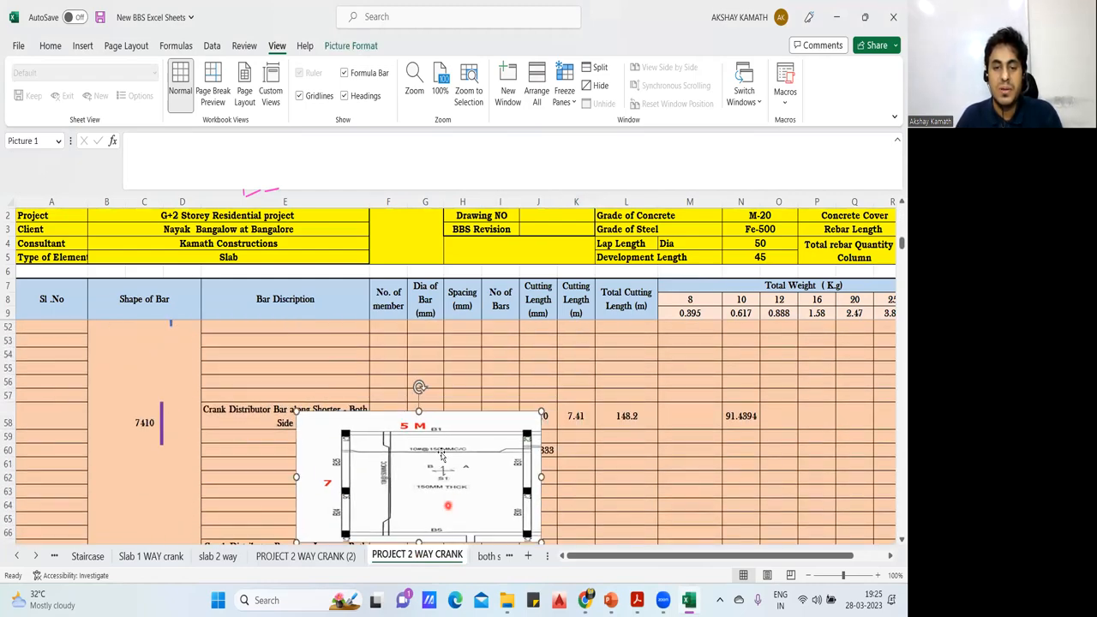
drag(441, 454, 441, 495)
- Check the spacing and the number-of-bars formula of the Crank Distributor Bar along Shorter - Both Side row
click(460, 416)
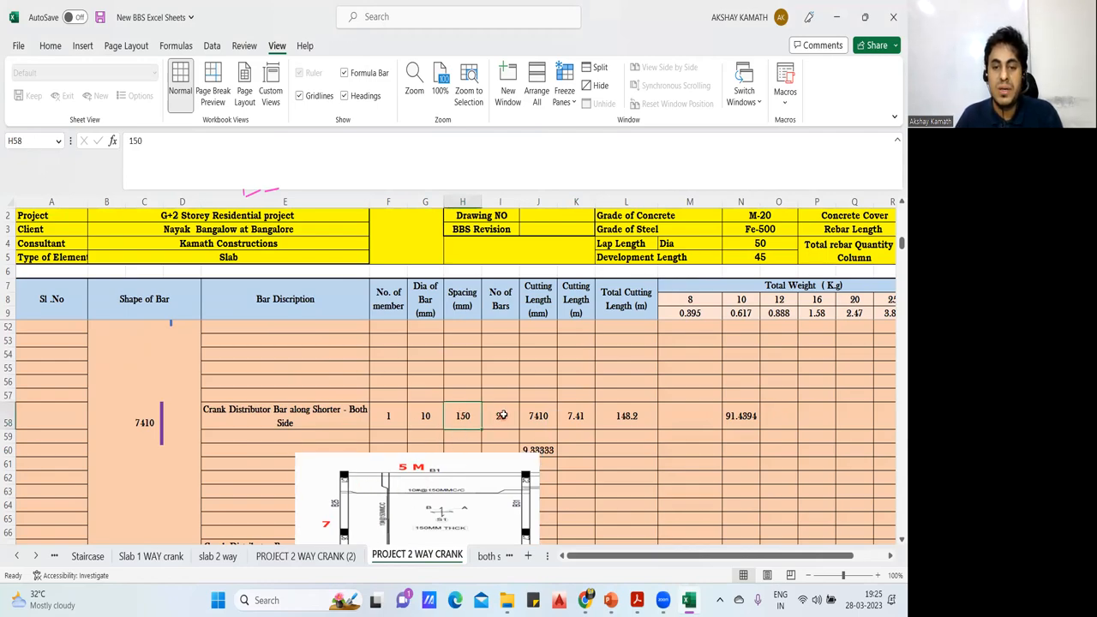
click(503, 416)
double_click(504, 415)
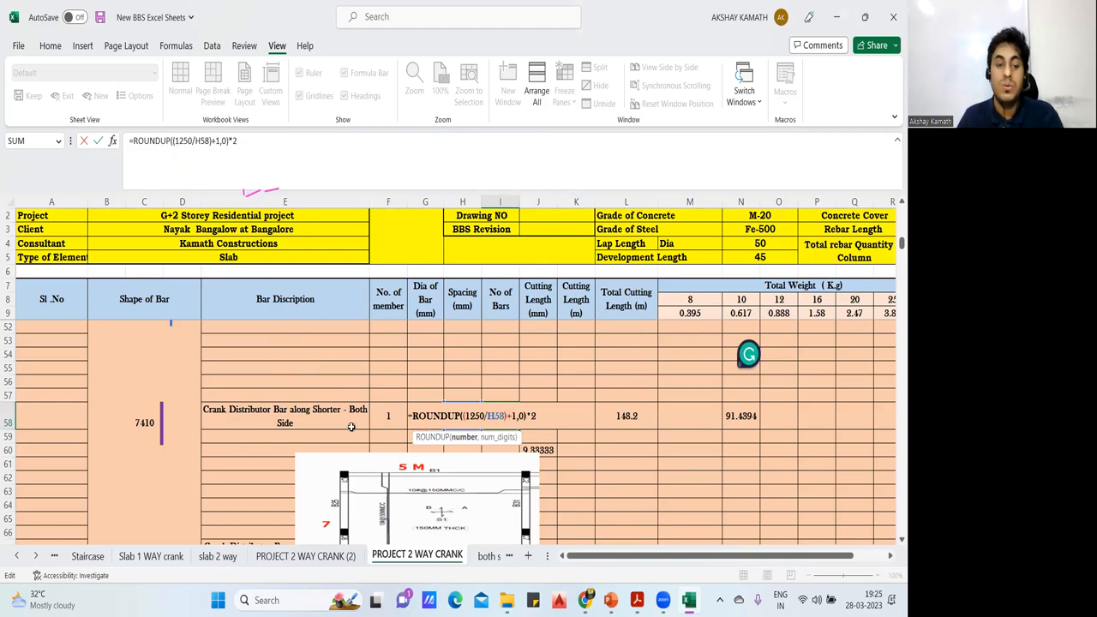
key(Return)
click(500, 416)
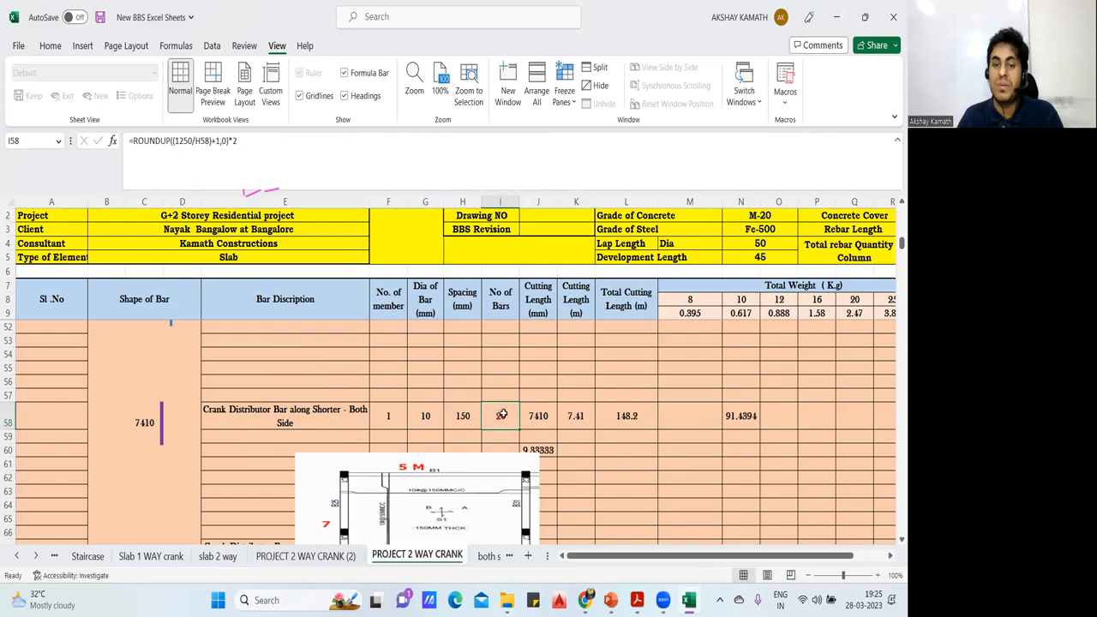
- Bring the slab drawing up for reference, put it back below the shorter-span crank distributor row, and recheck that row's number of bars
click(409, 493)
drag(410, 492, 405, 368)
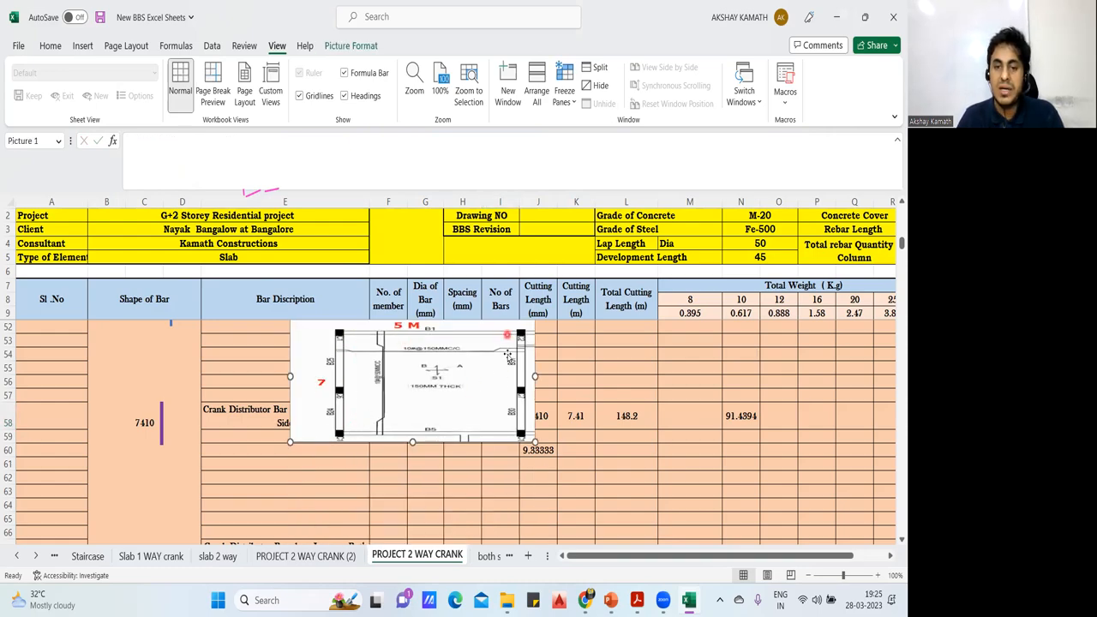
drag(498, 397, 517, 558)
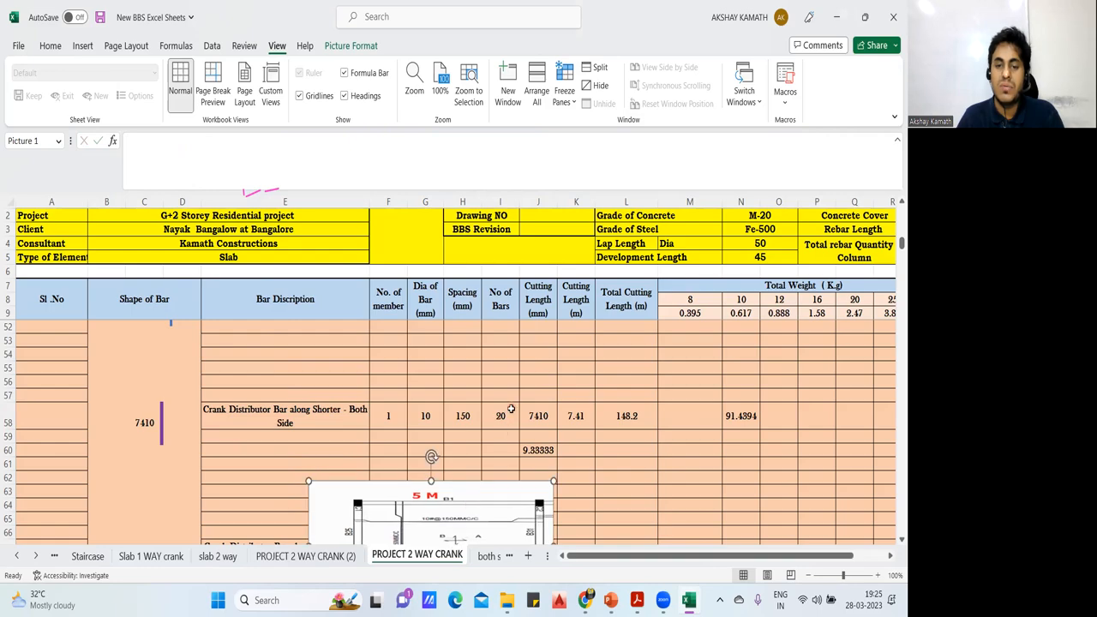
click(499, 416)
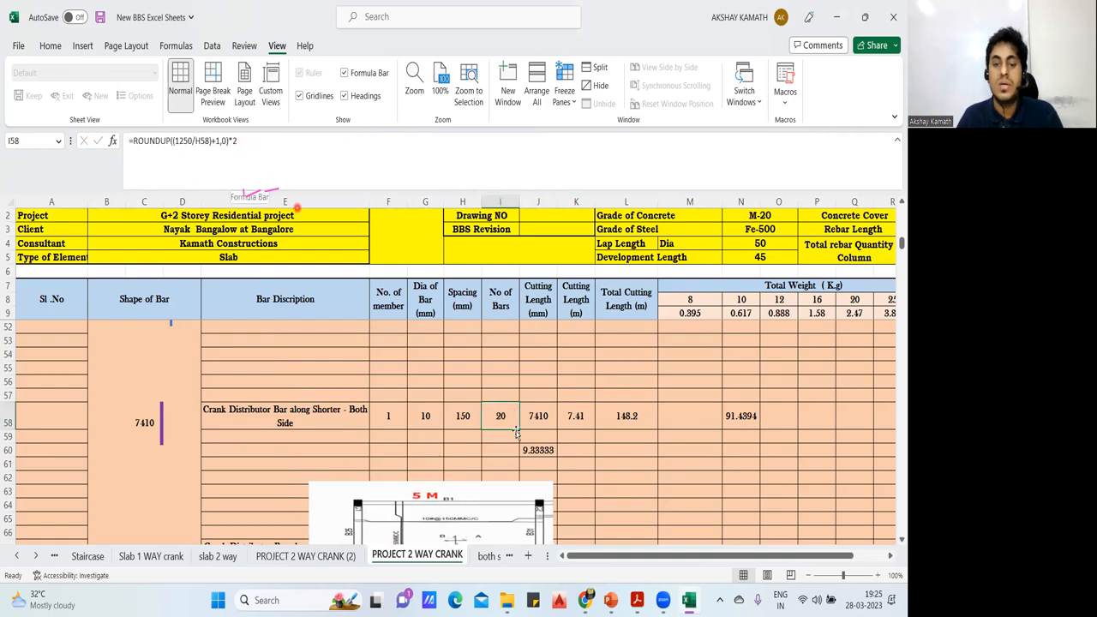
- Inspect the formulas for the cutting length in metres, total cutting length and 10 mm bar weight of the shorter-span crank distributor row
key(Right)
key(Right)
key(Right)
key(Down)
key(Down)
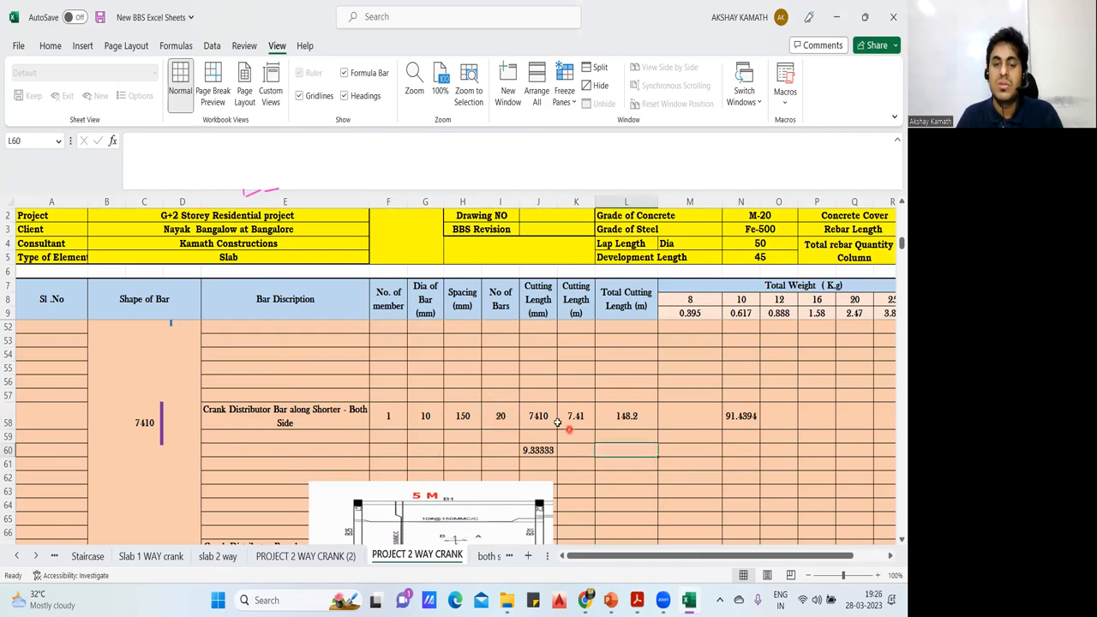
click(580, 422)
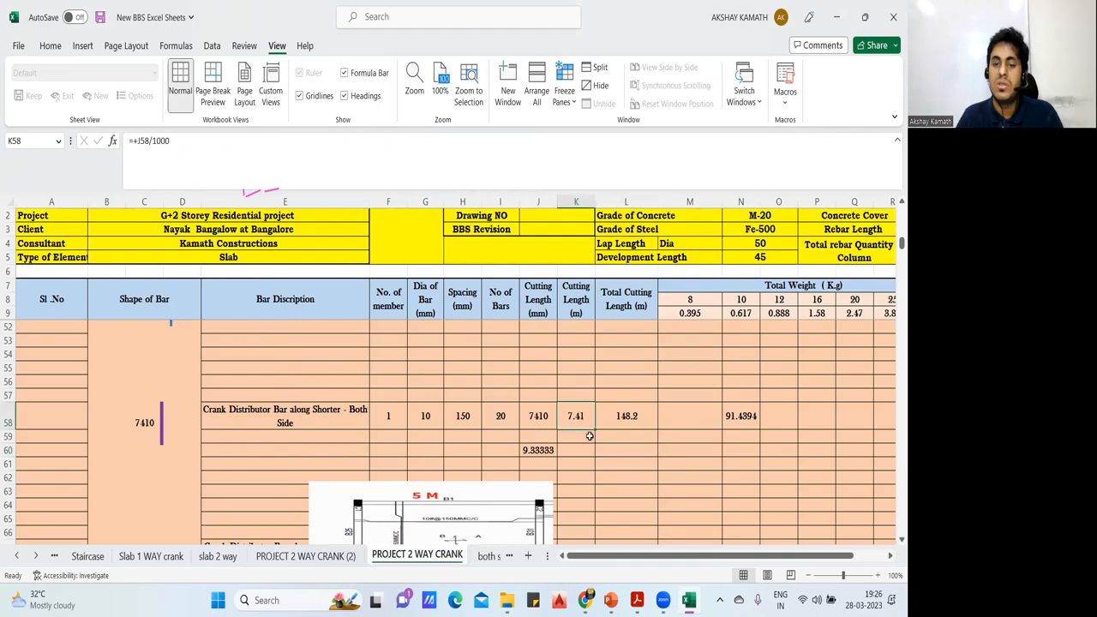
key(Right)
text(=+K58*I58*F58)
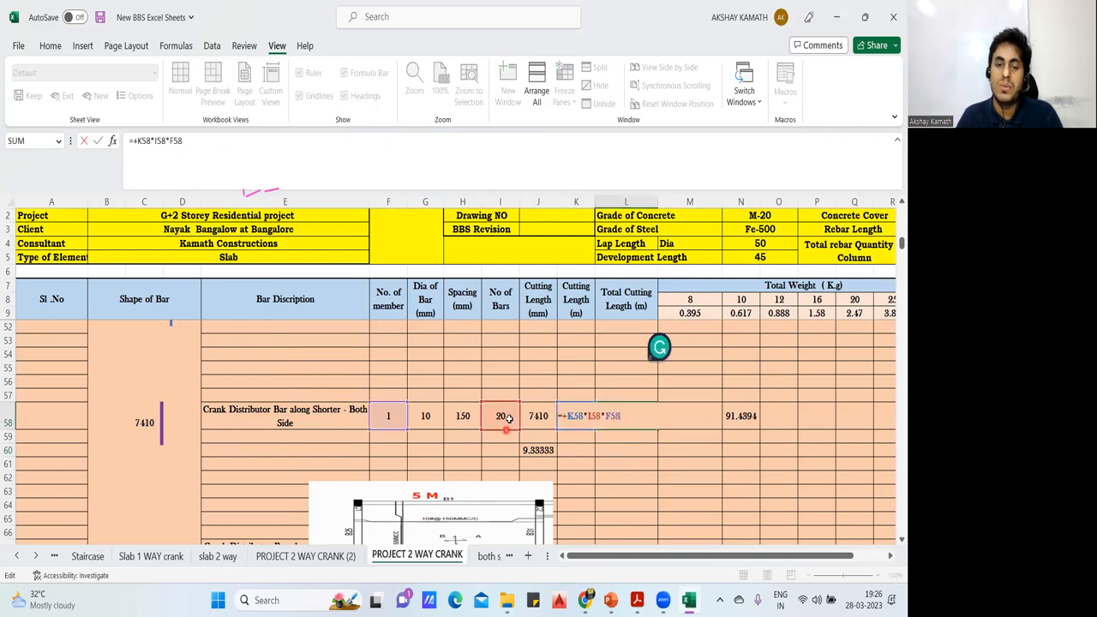
key(Return)
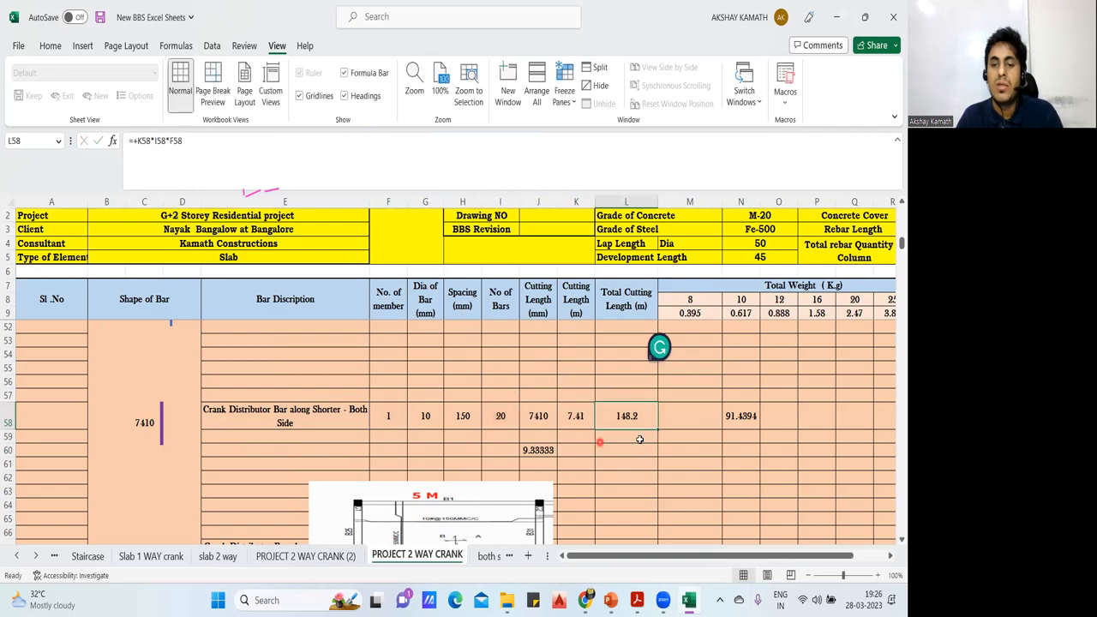
click(645, 418)
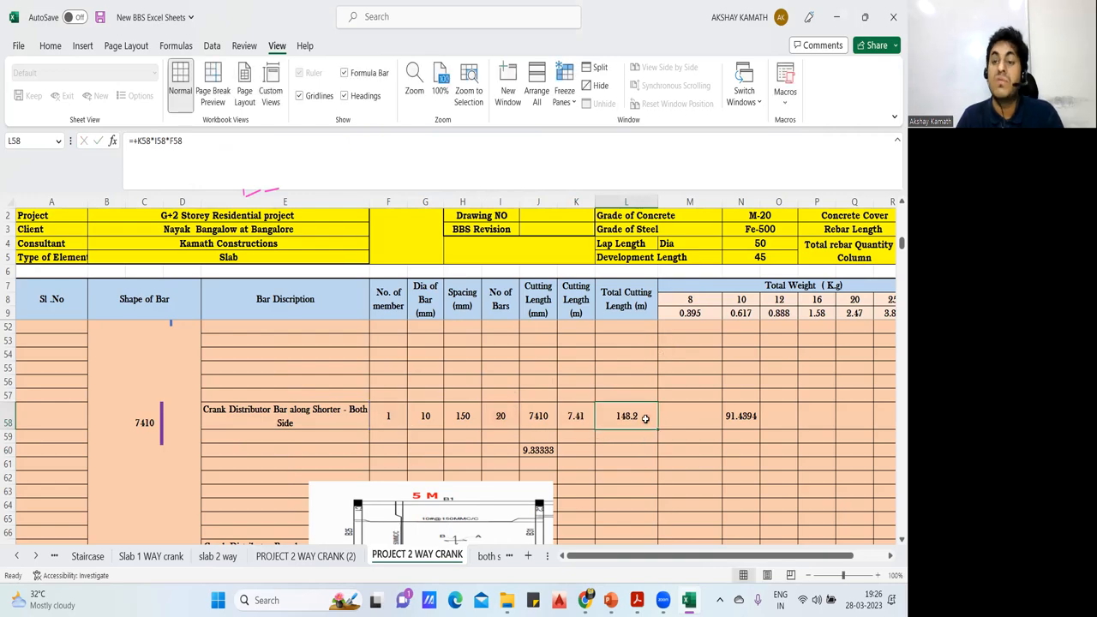
double_click(755, 415)
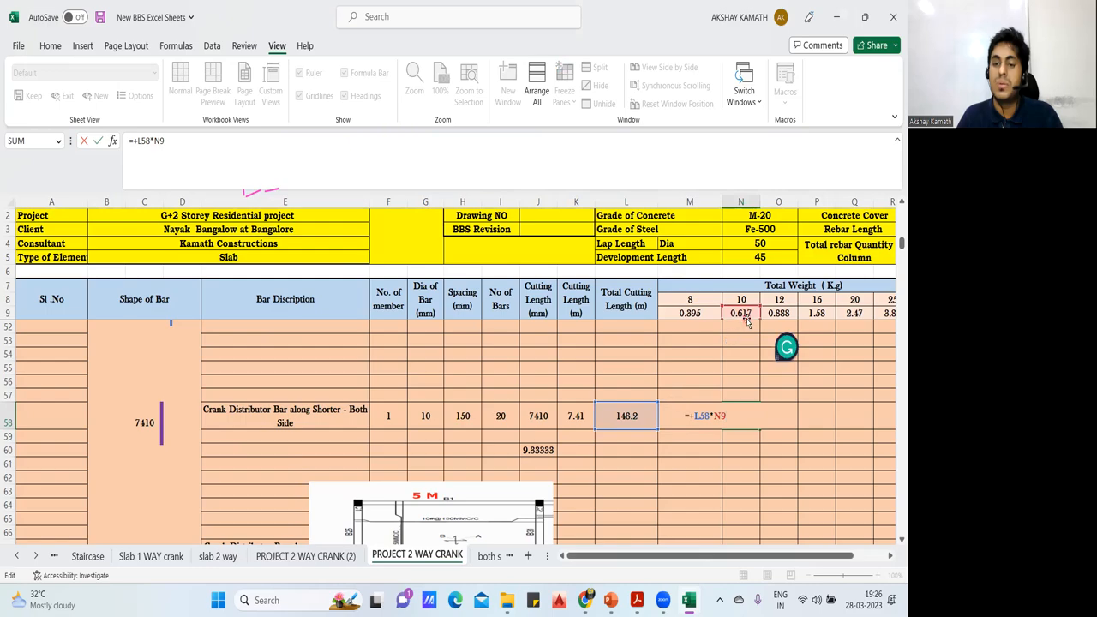
key(ctrl+Return)
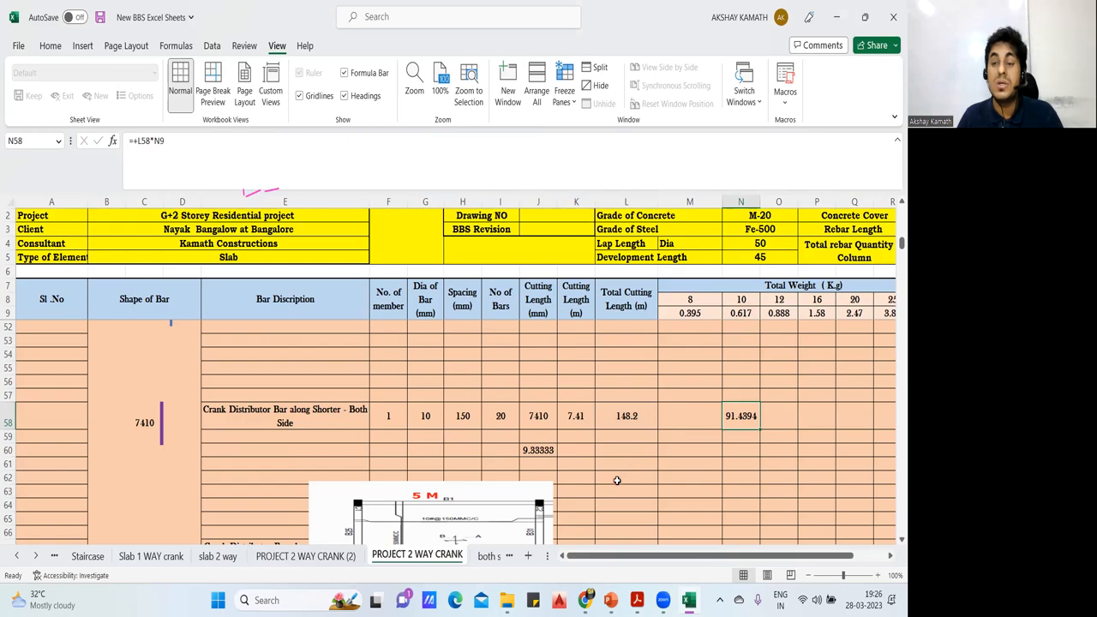
- Move the slab drawing over the shorter-span crank distributor row, stretch it taller, and mark yellow distributor bar lines along its B1 and B5 edges
drag(520, 513, 562, 354)
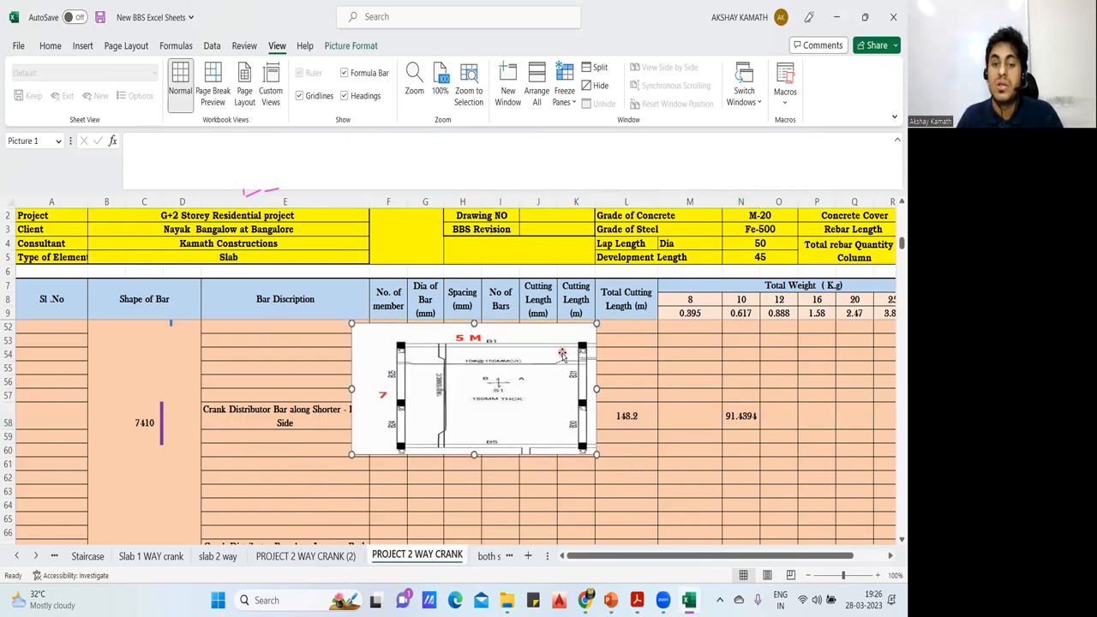
drag(477, 451, 476, 501)
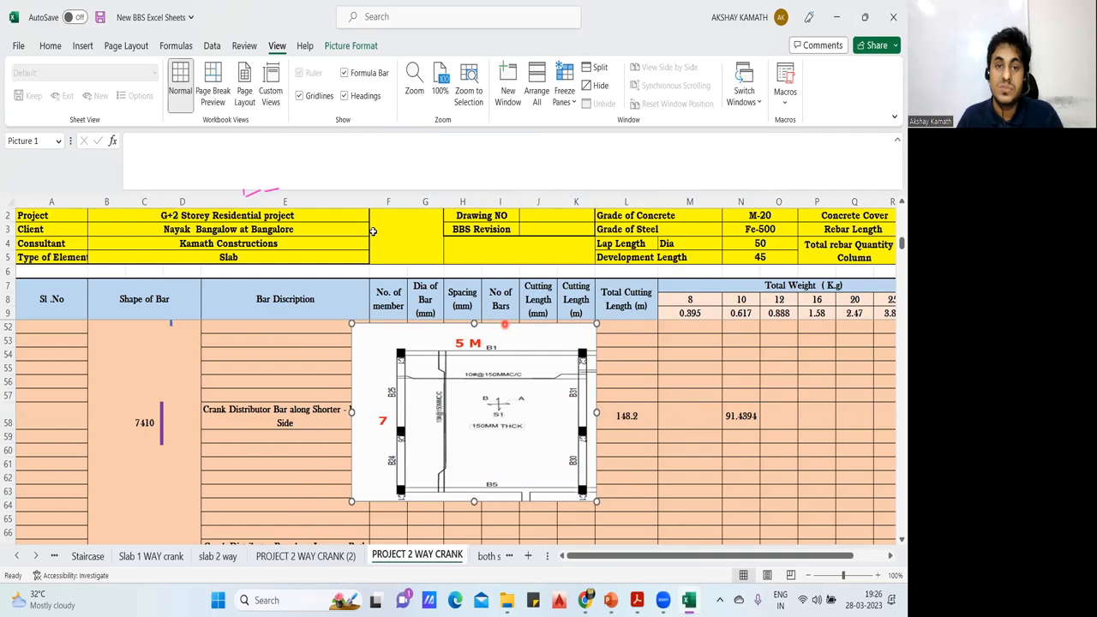
drag(405, 359, 581, 360)
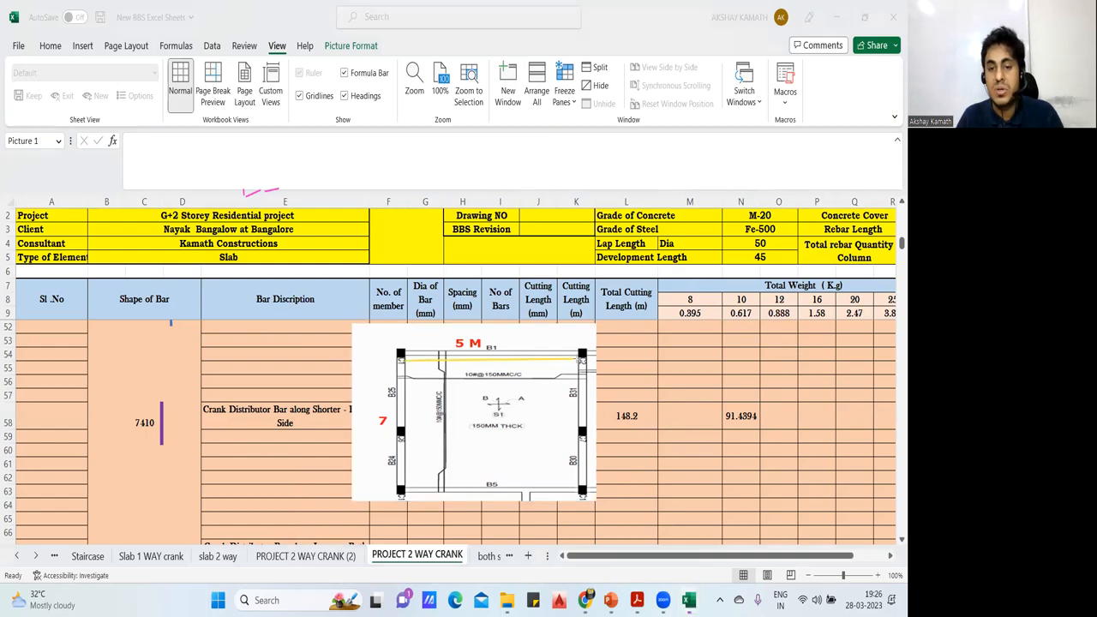
drag(403, 370, 578, 364)
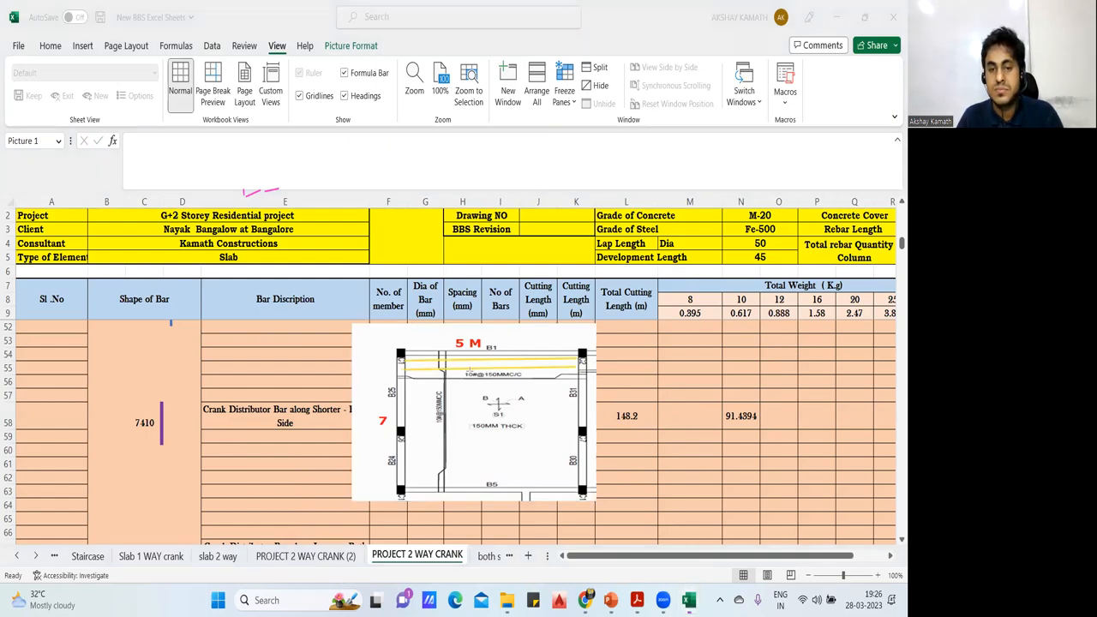
drag(403, 374, 586, 374)
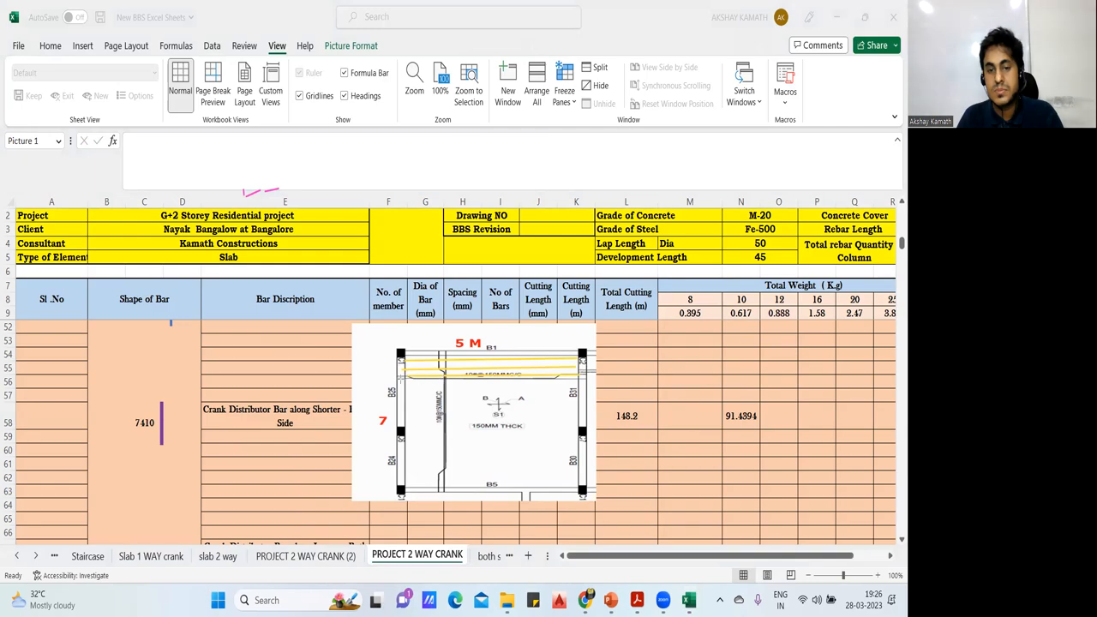
drag(399, 380, 586, 380)
drag(403, 485, 568, 485)
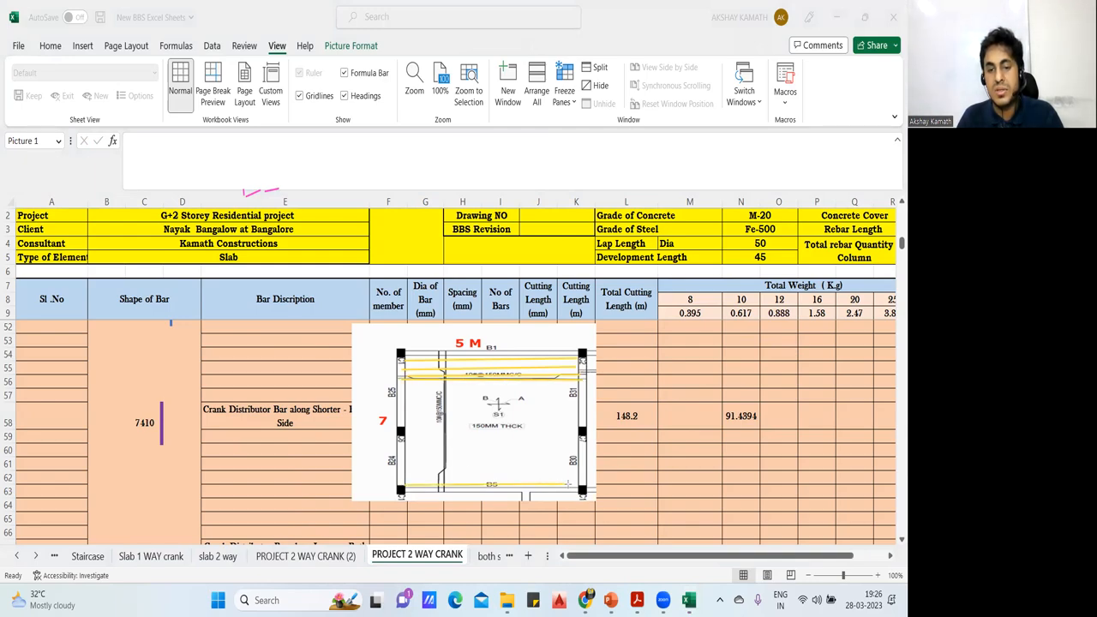
drag(403, 478, 583, 477)
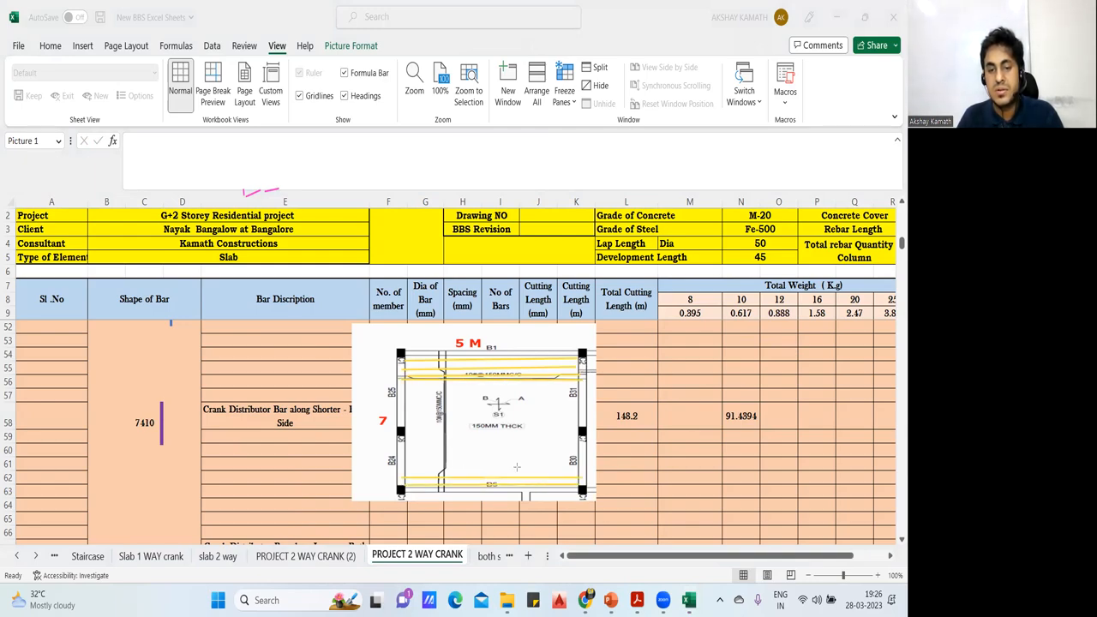
drag(408, 468, 580, 468)
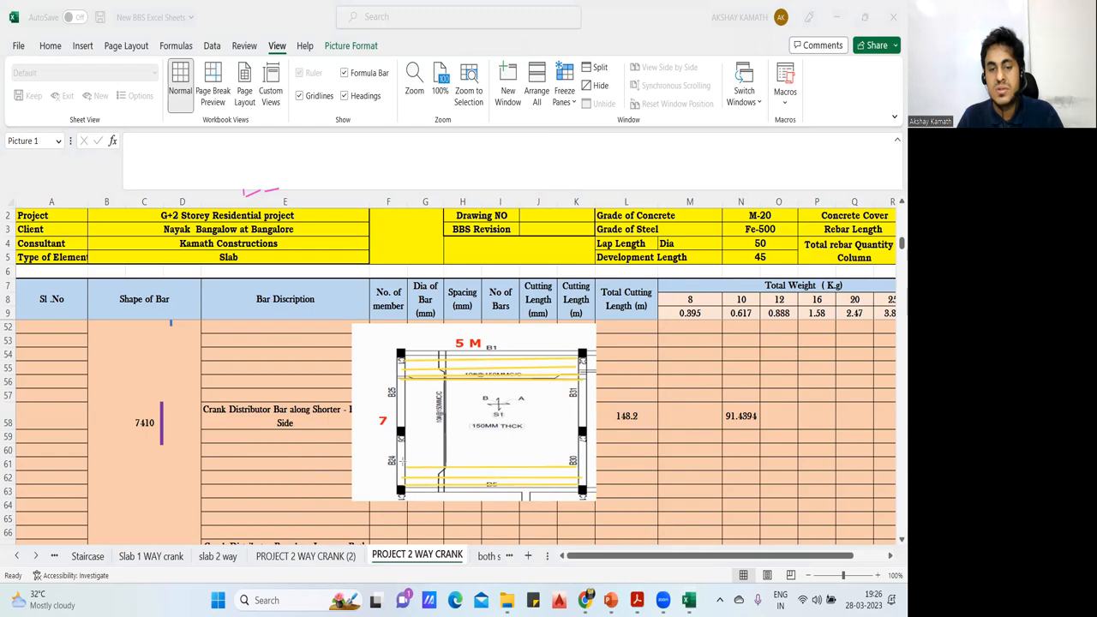
drag(403, 460, 576, 461)
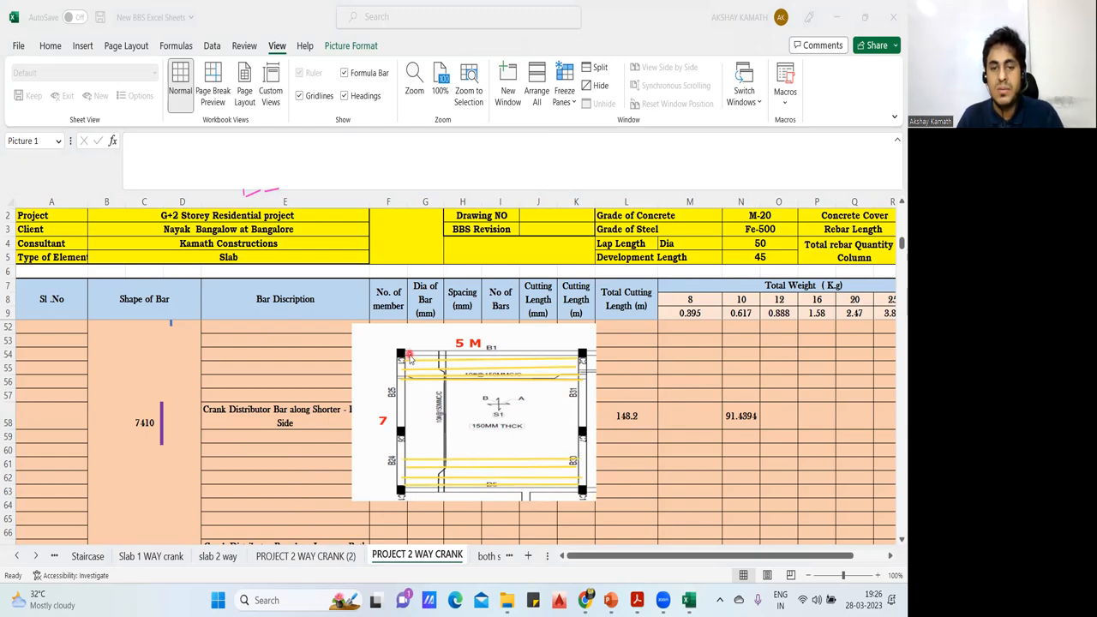
drag(410, 358, 588, 362)
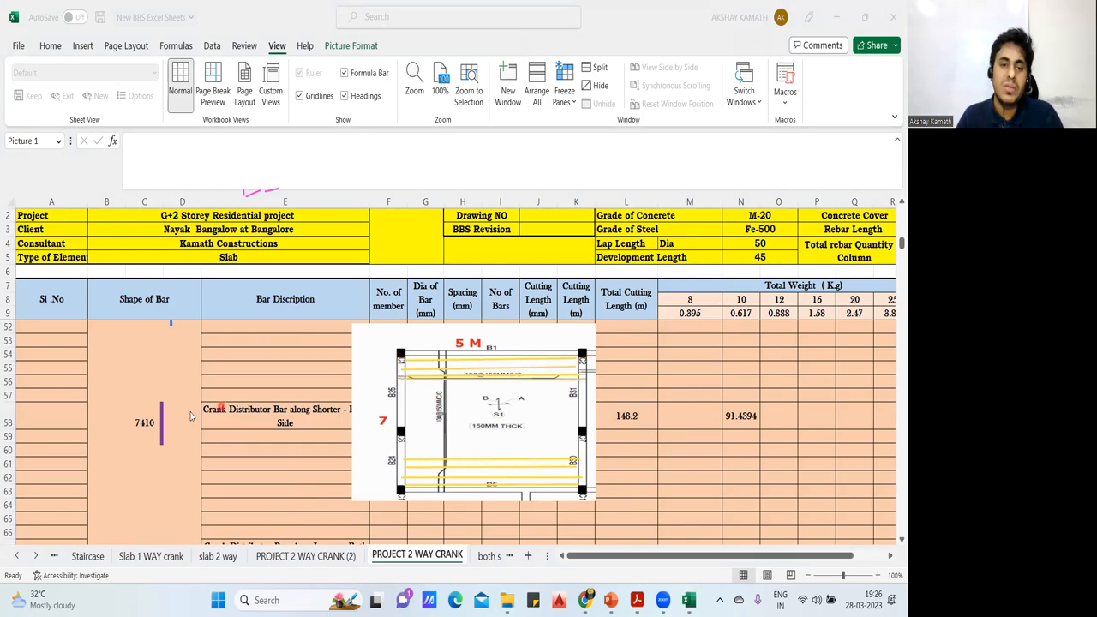
- Inspect the bar length formula in the Shape of Bar column for the Crank Distributor Bar along Longer - Both Side row
scroll(177, 410, down, 2)
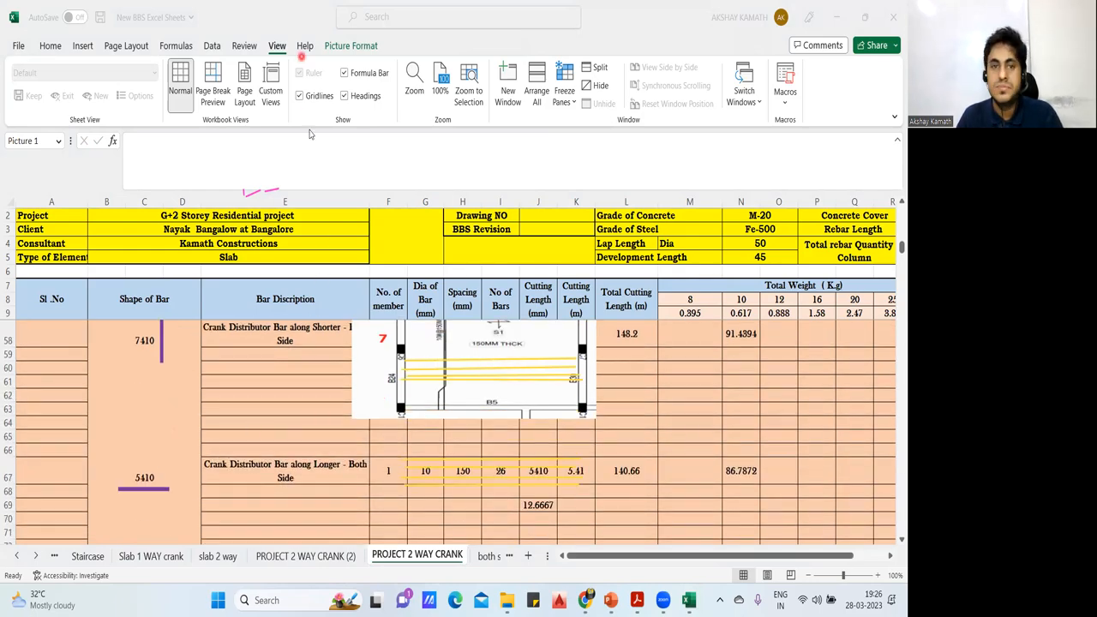
click(143, 478)
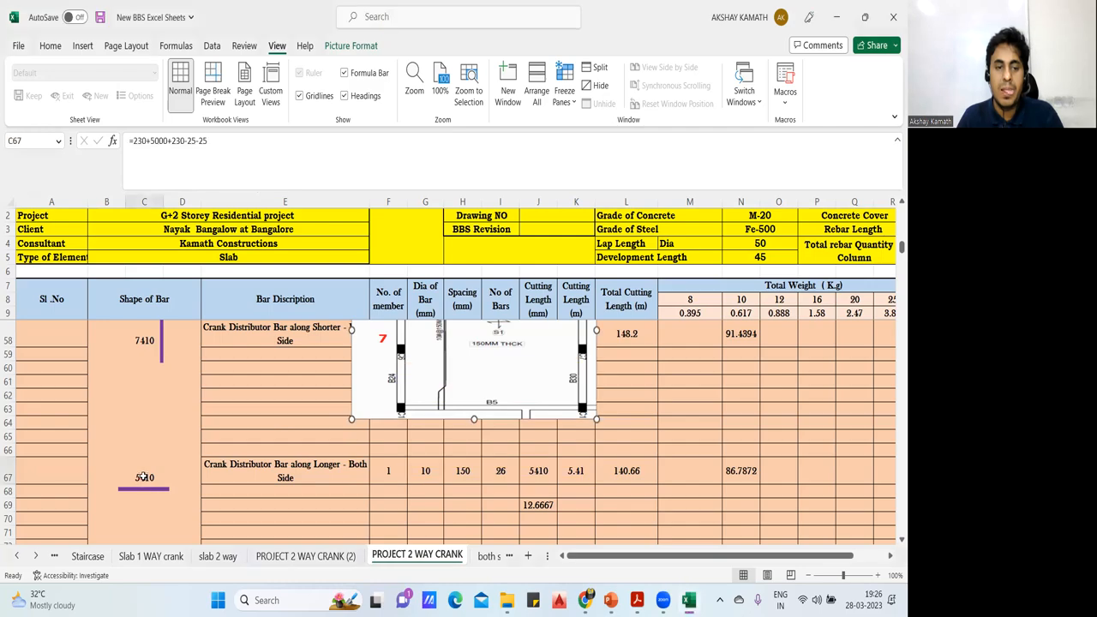
click(143, 477)
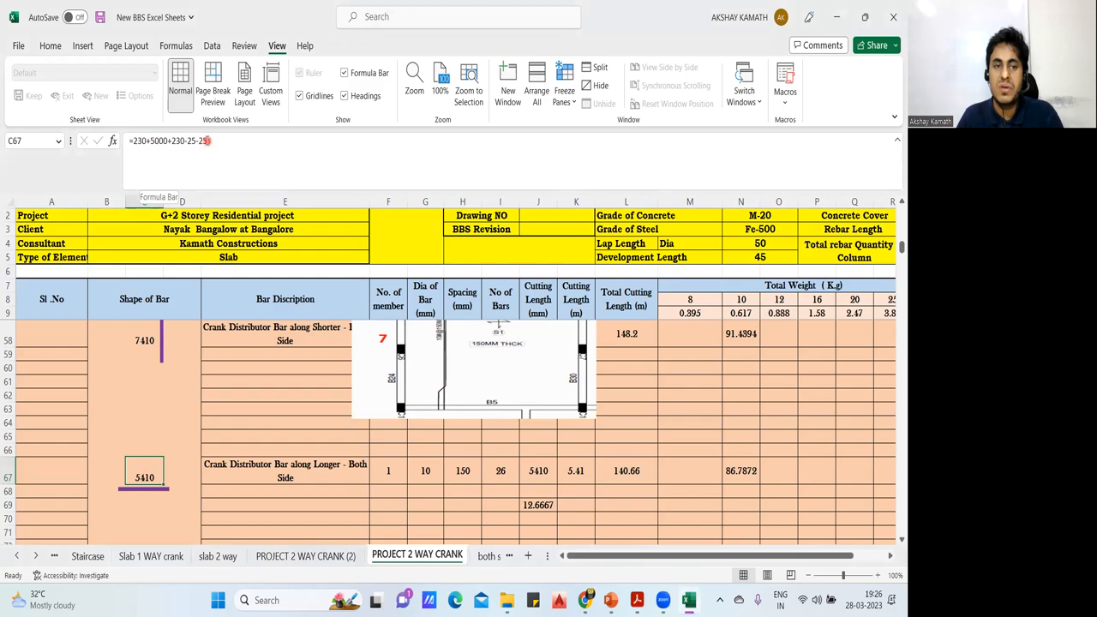
- Review the description, number of members, bar diameter and spacing of the Crank Distributor Bar along Longer - Both Side row
click(327, 477)
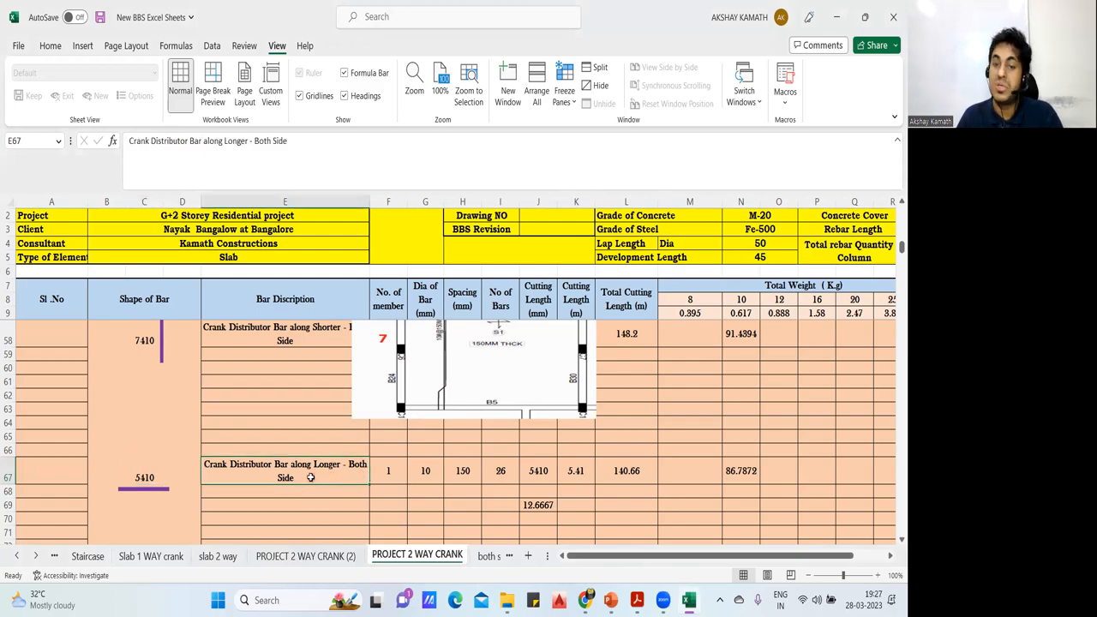
click(399, 471)
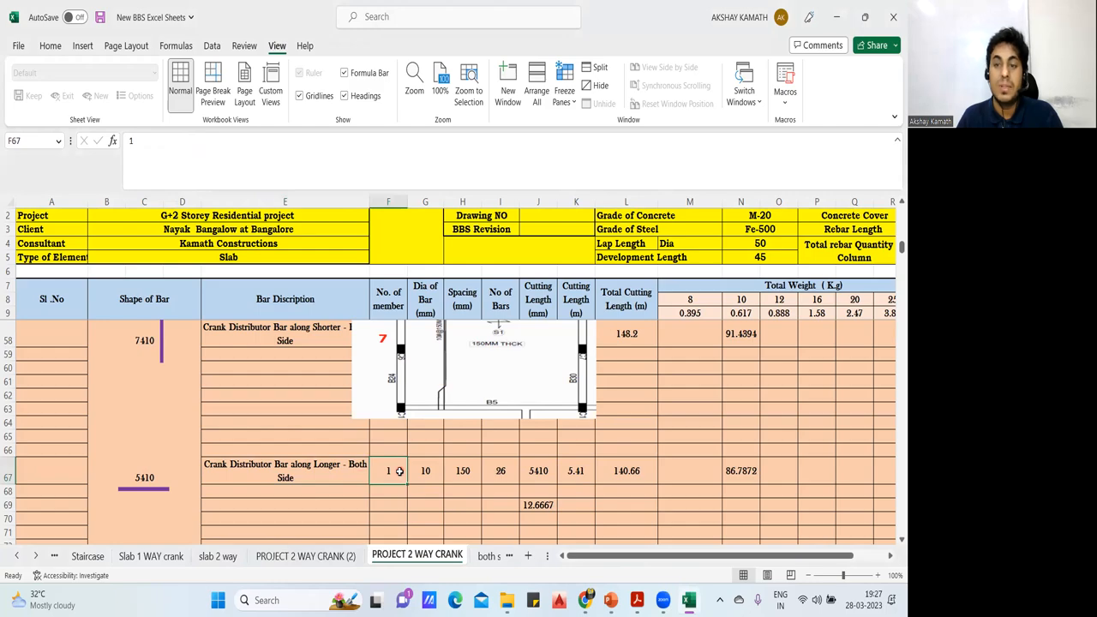
click(423, 474)
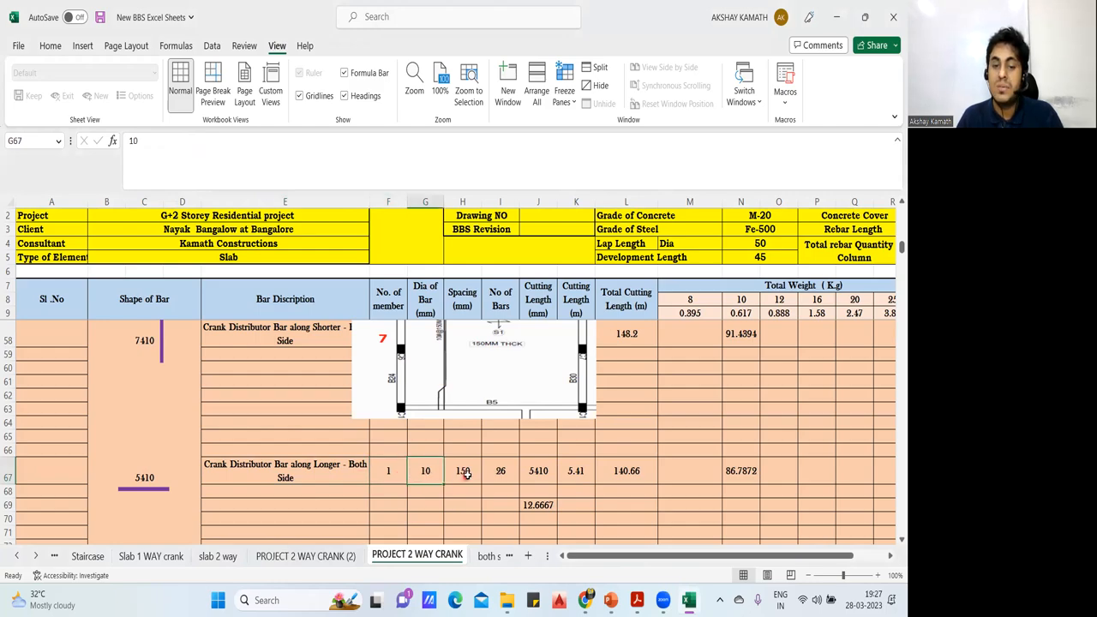
click(464, 474)
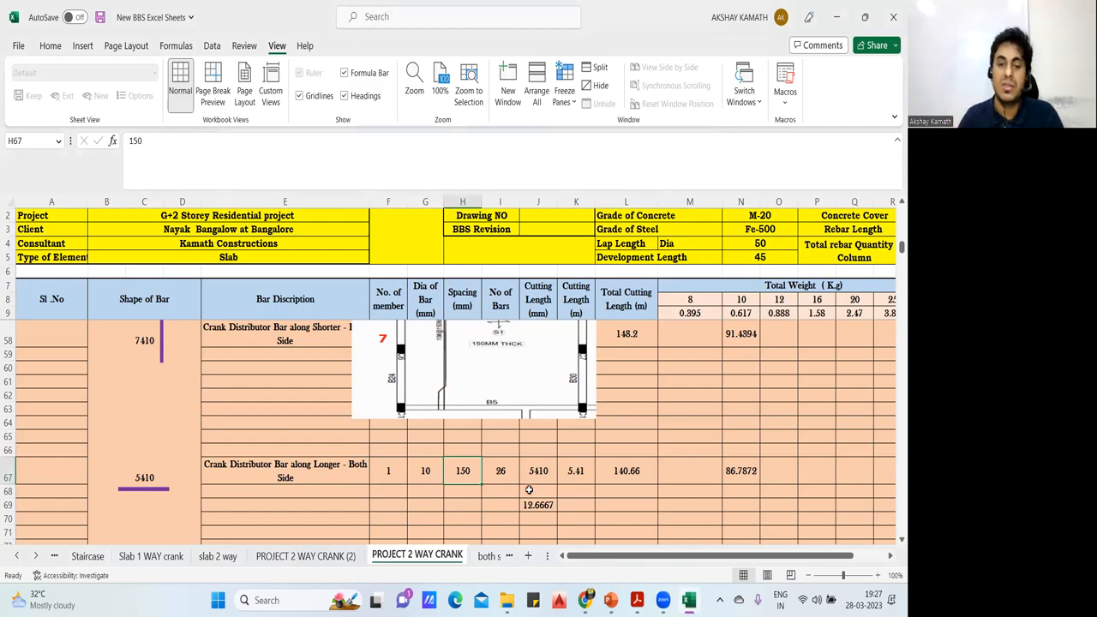
- Examine the number-of-bars formula of the longer-side crank distributor row against the slab drawing
click(507, 477)
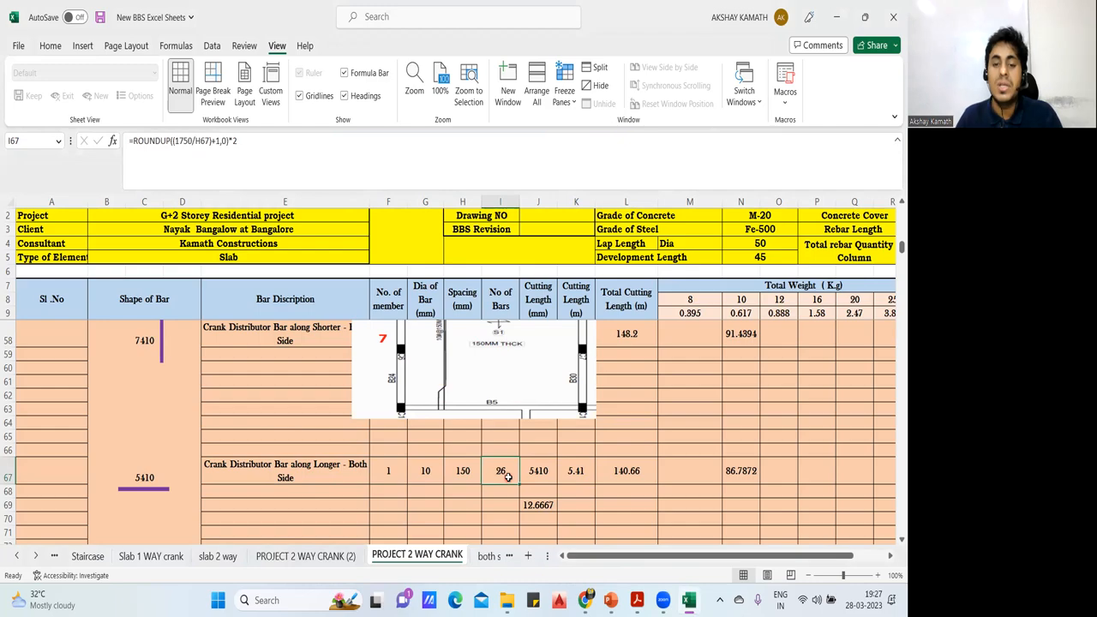
double_click(506, 477)
scroll(747, 391, up, 3)
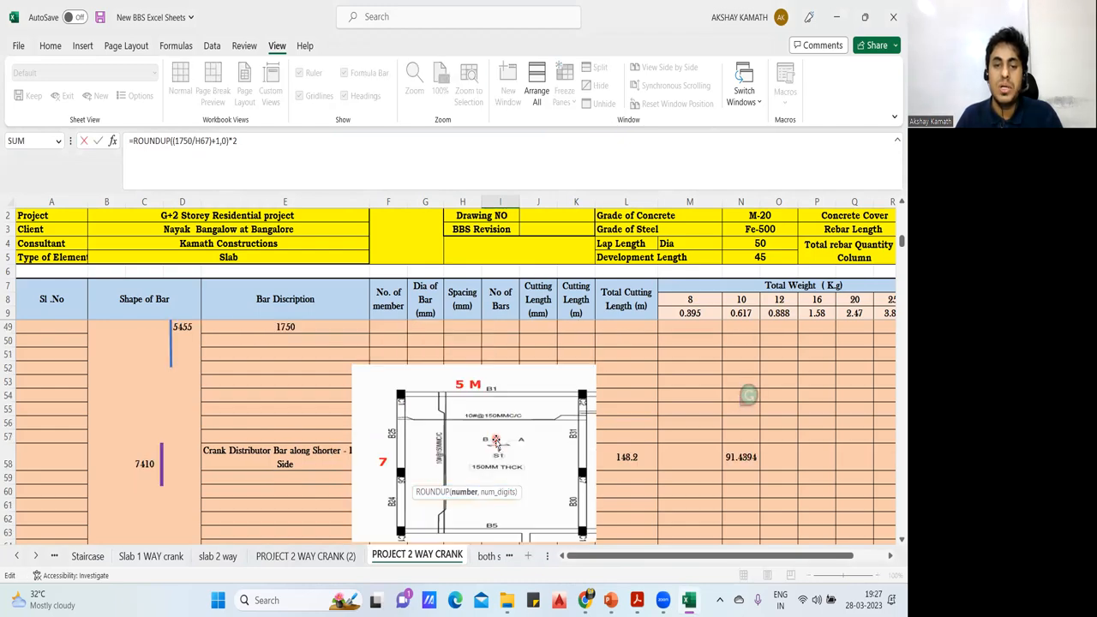
scroll(439, 415, down, 1)
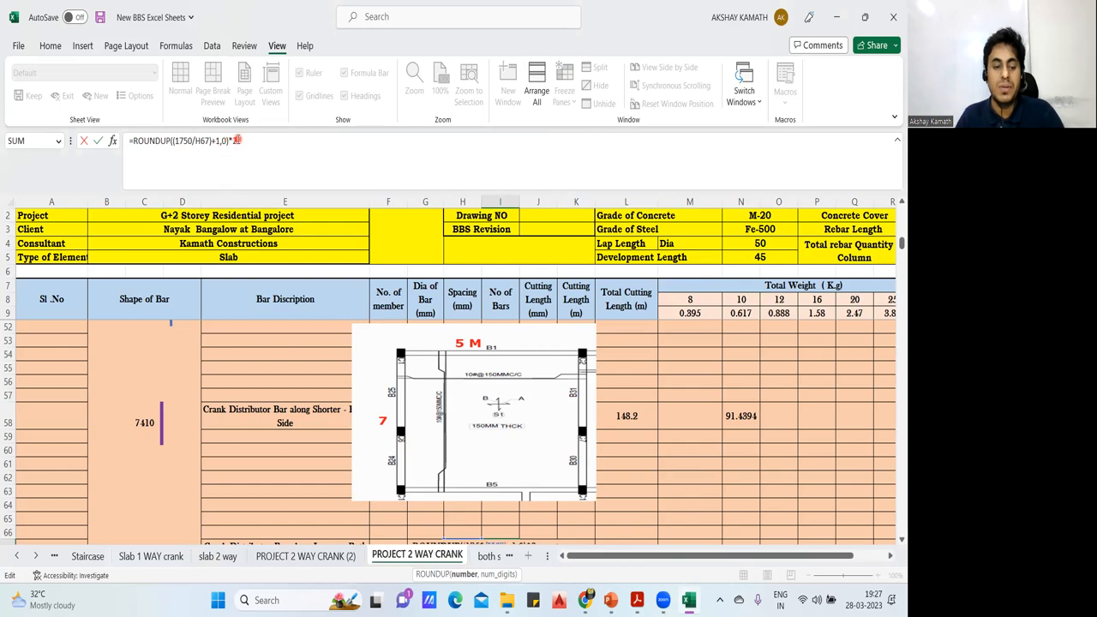
key(Escape)
scroll(509, 440, down, 1)
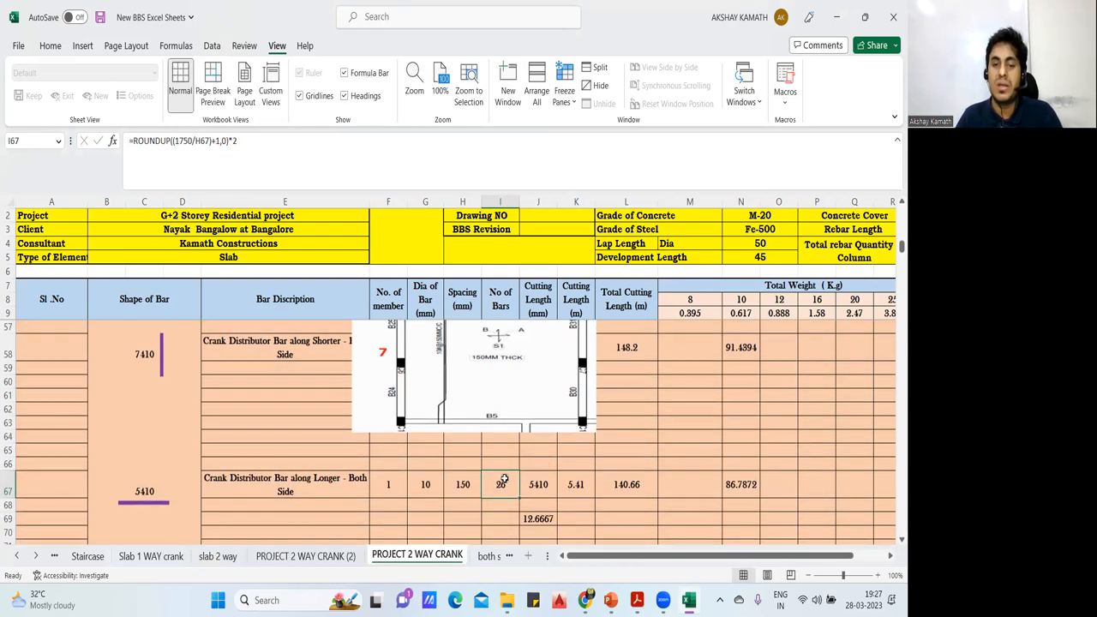
scroll(504, 478, up, 3)
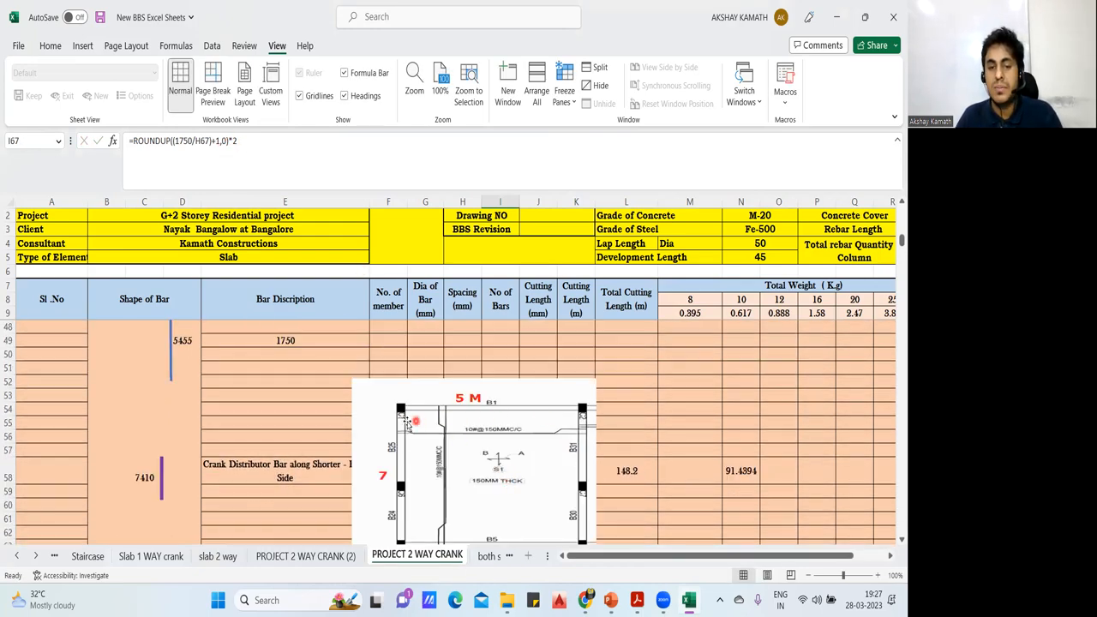
scroll(485, 429, down, 1)
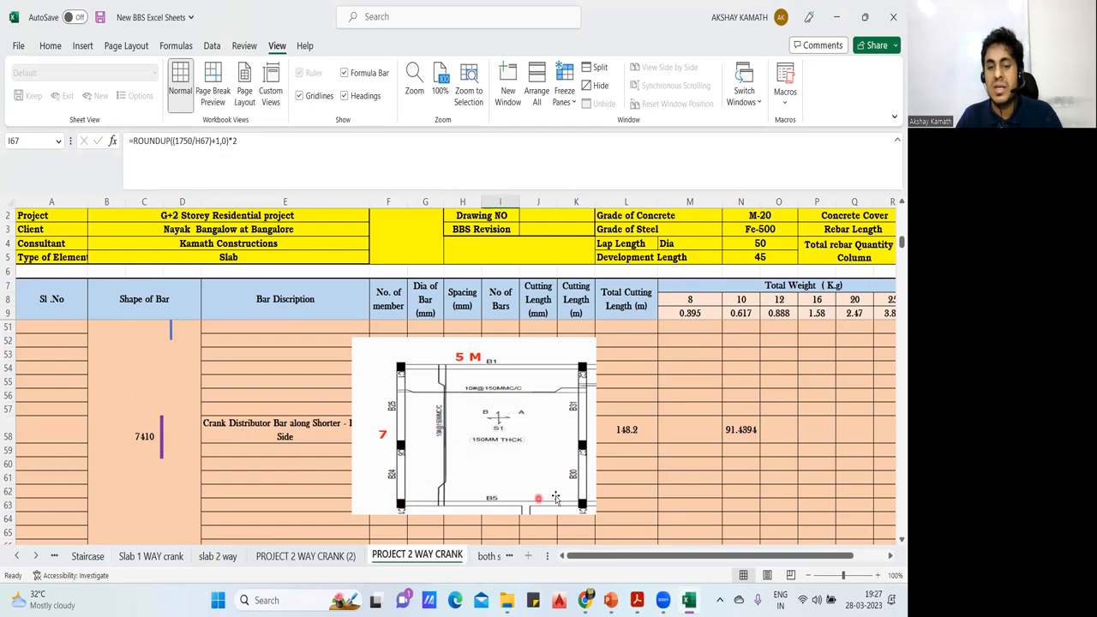
scroll(700, 485, down, 2)
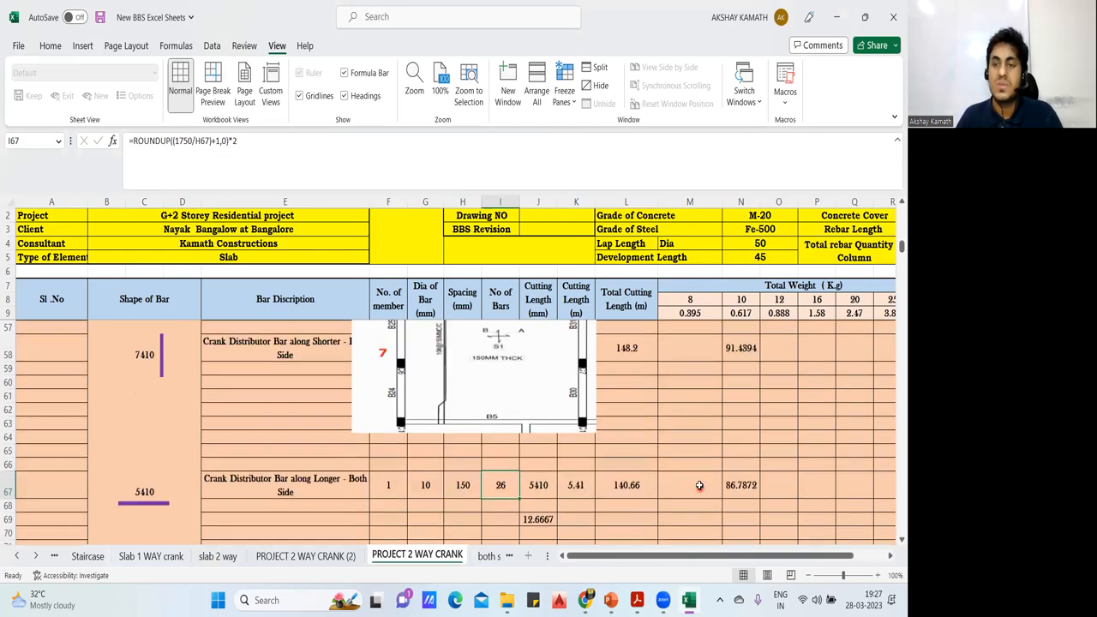
- Inspect the cutting length, total cutting length and 10 mm bar weight formulas of the longer-side crank distributor row
click(548, 485)
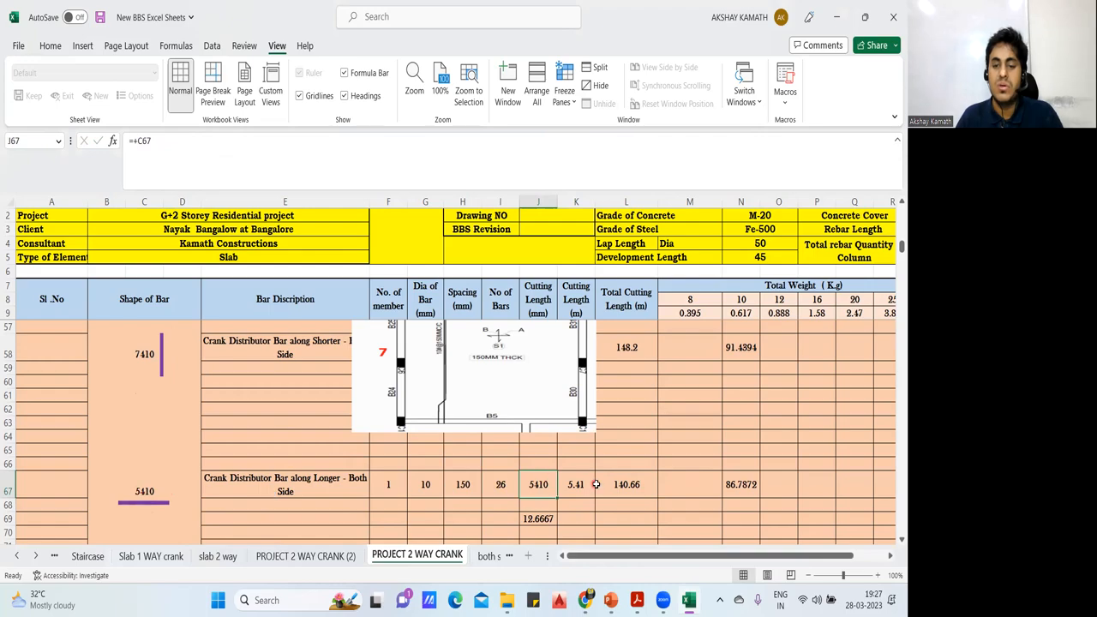
click(591, 485)
double_click(638, 485)
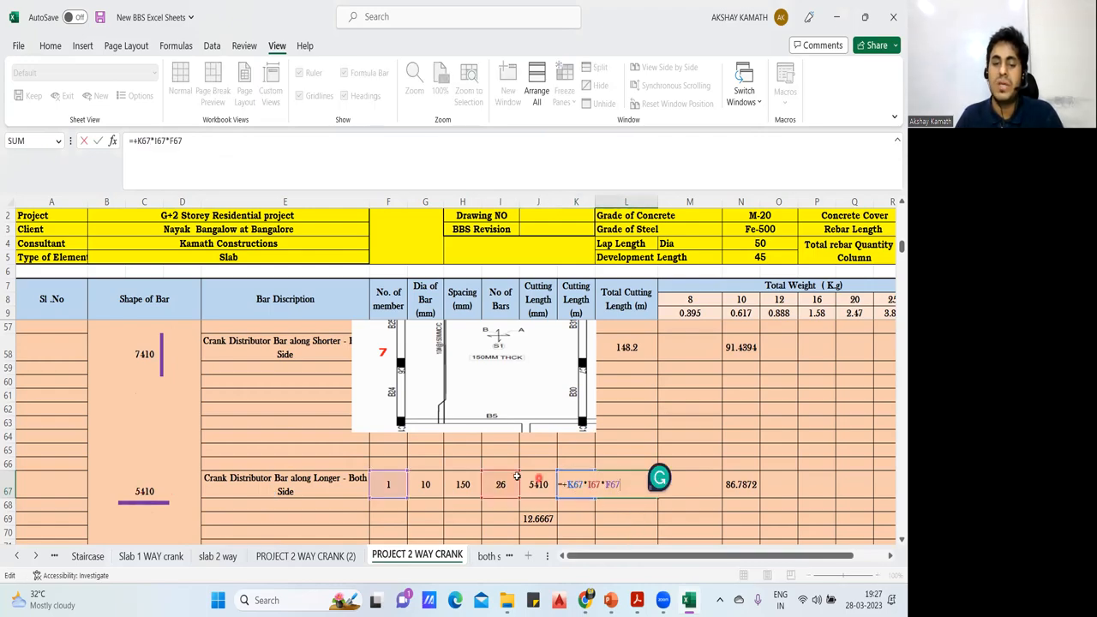
key(Escape)
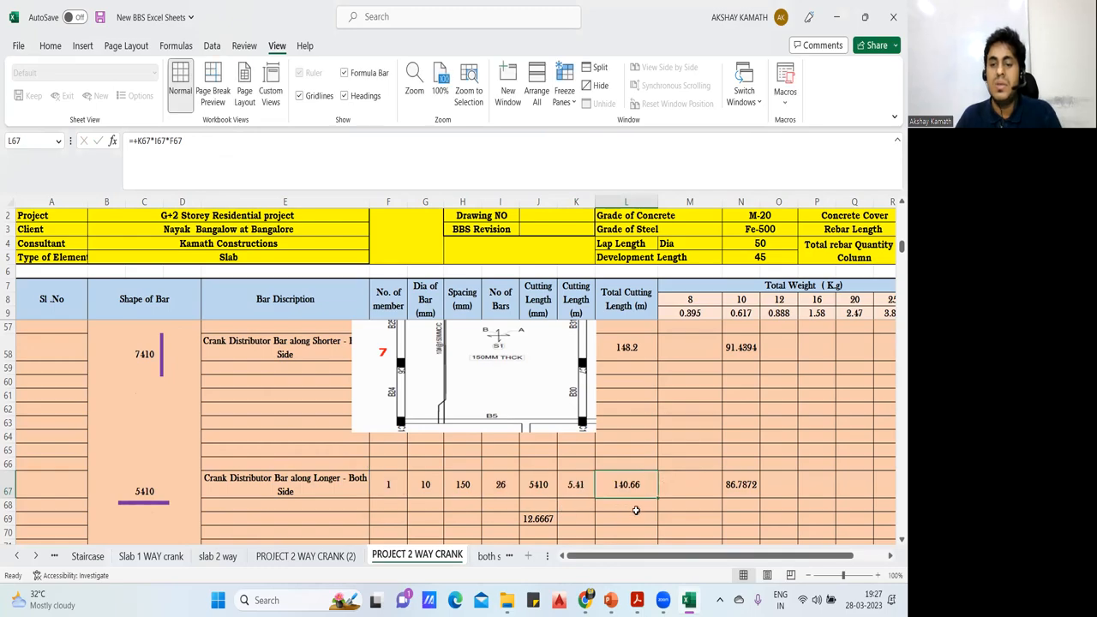
key(Right)
text(=+L67*N9)
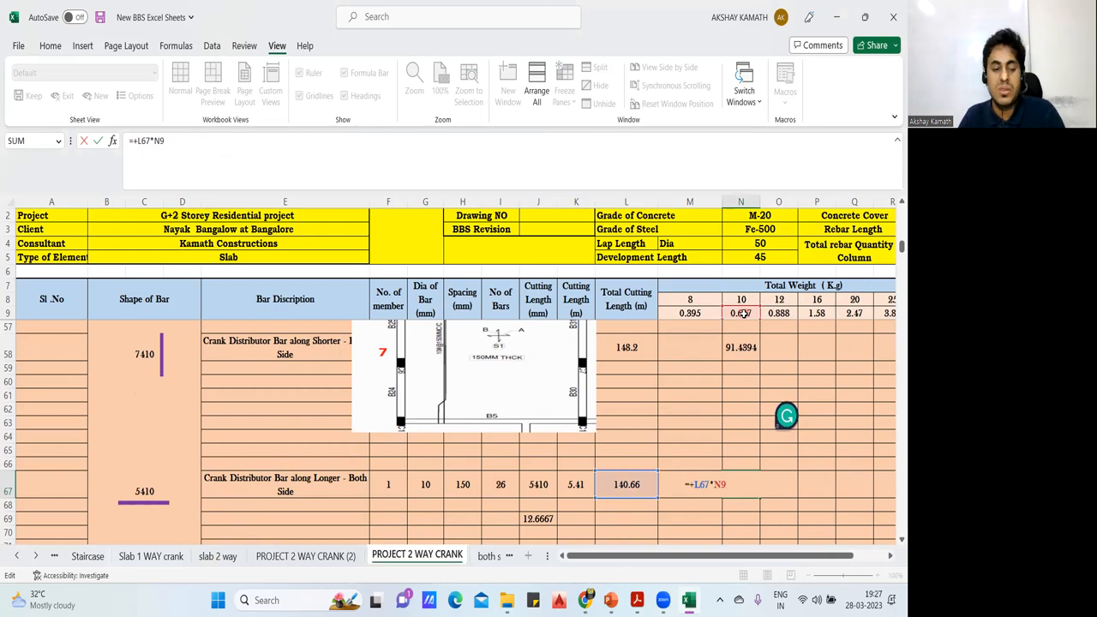
key(ctrl+Return)
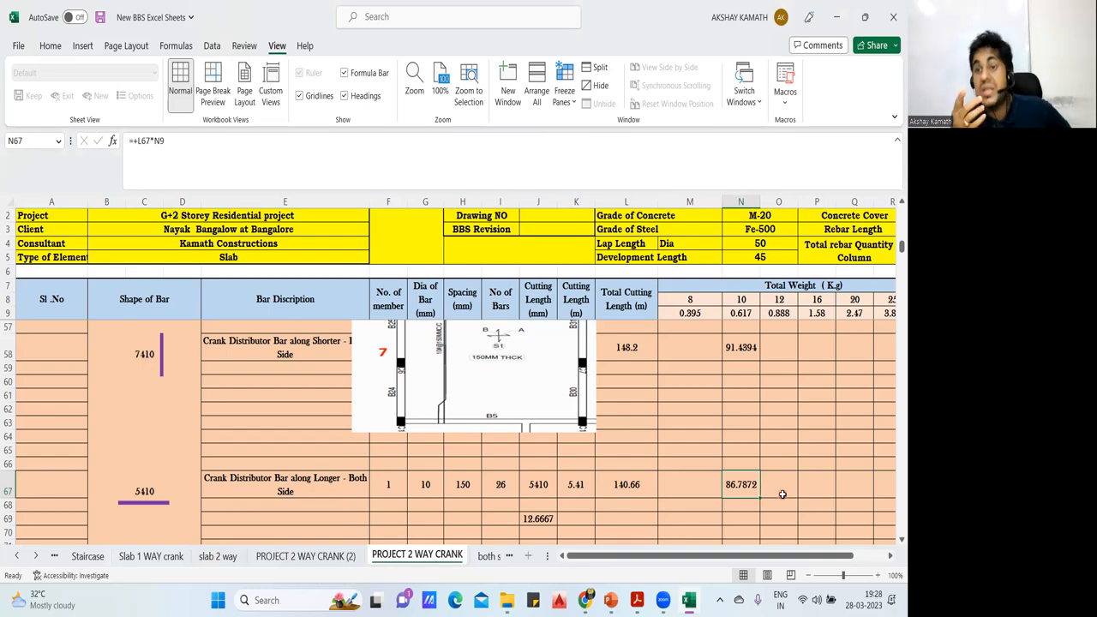
- Inspect the bar length formula in the Shape of Bar column for the Top Extra Bar along Shorter Span row
scroll(735, 439, down, 3)
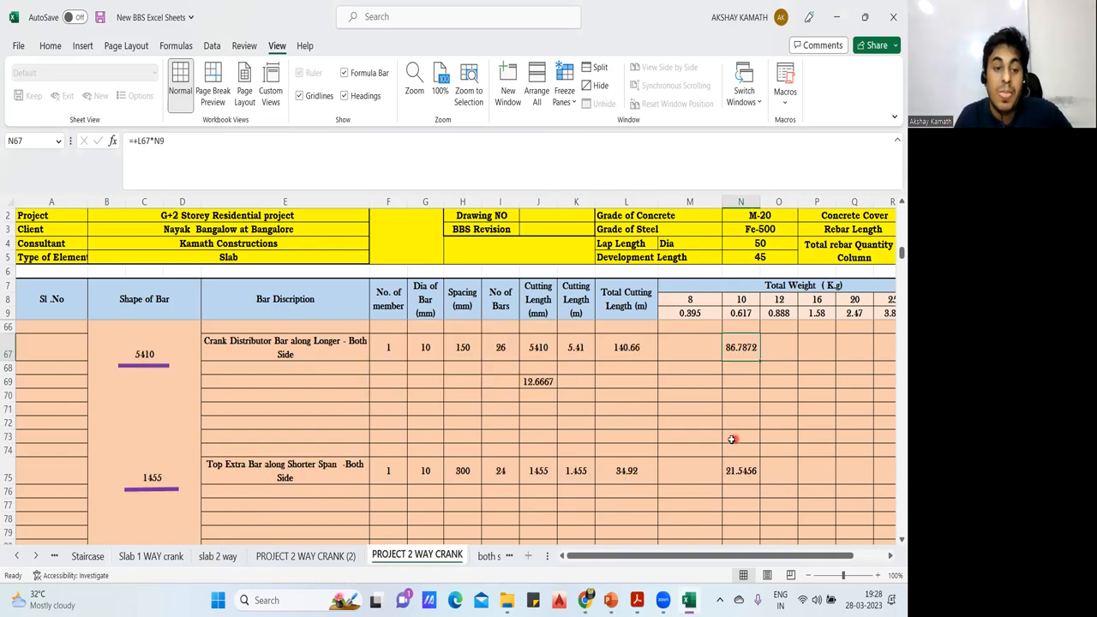
scroll(516, 450, down, 2)
click(148, 382)
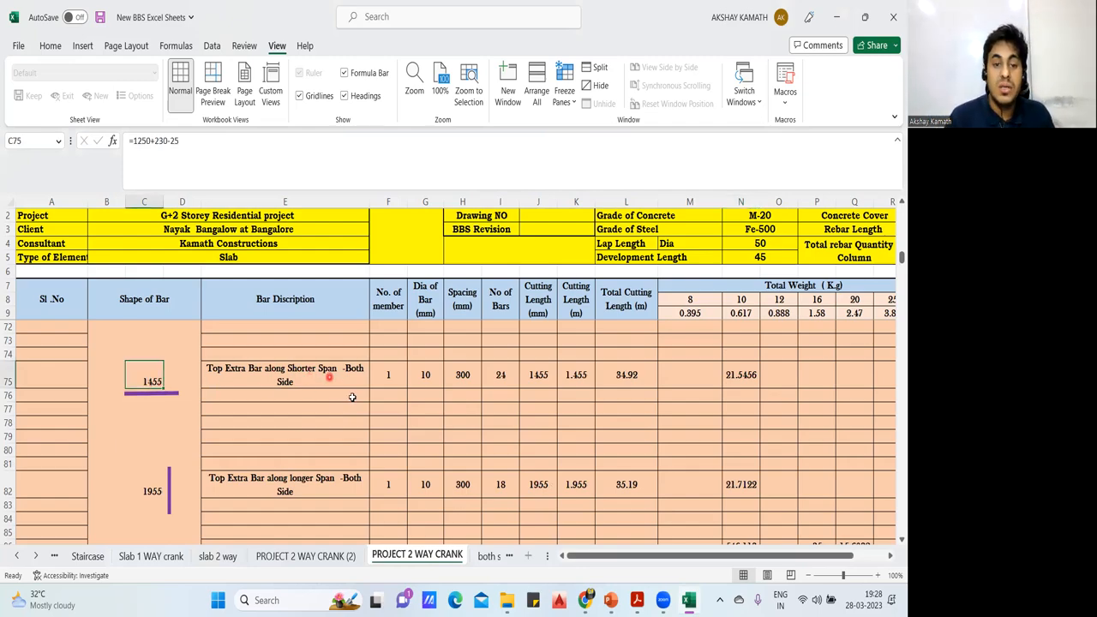
- Move the slab drawing directly below the Top Extra Bar along Shorter Span row and shrink it in height and width
scroll(351, 401, up, 1)
scroll(368, 351, up, 3)
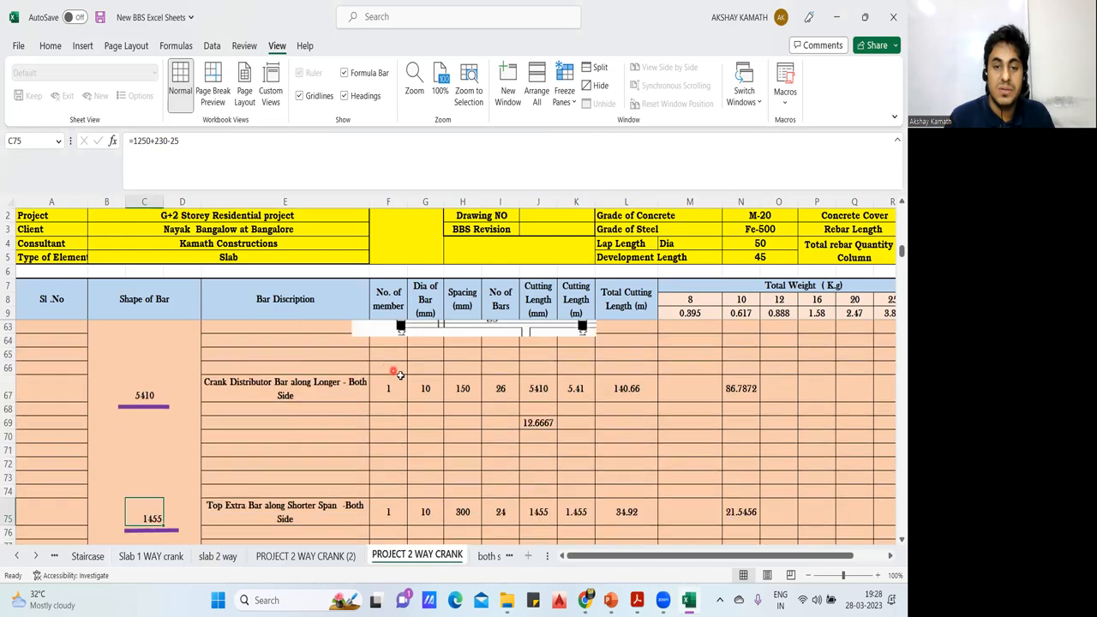
mouse_move(417, 336)
mouse_down()
mouse_move(408, 465)
mouse_move(354, 472)
mouse_move(322, 506)
mouse_up()
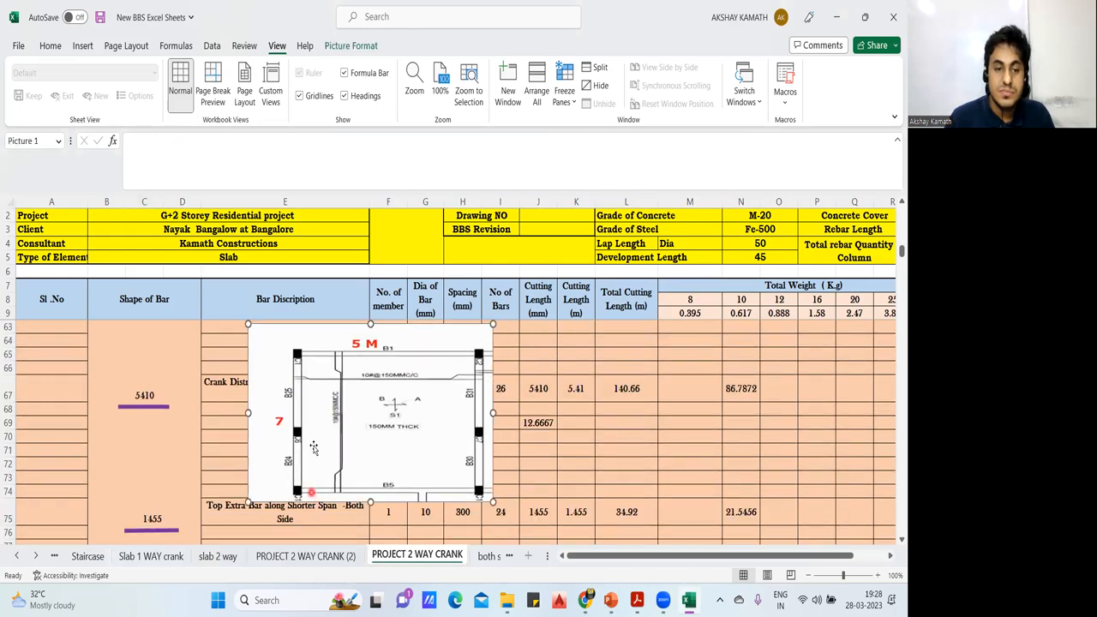
scroll(327, 395, down, 1)
scroll(328, 395, down, 2)
drag(357, 349, 522, 515)
mouse_move(521, 433)
mouse_down()
mouse_move(475, 478)
mouse_move(449, 474)
mouse_up()
drag(464, 392, 465, 415)
drag(520, 478, 520, 446)
drag(464, 534, 465, 525)
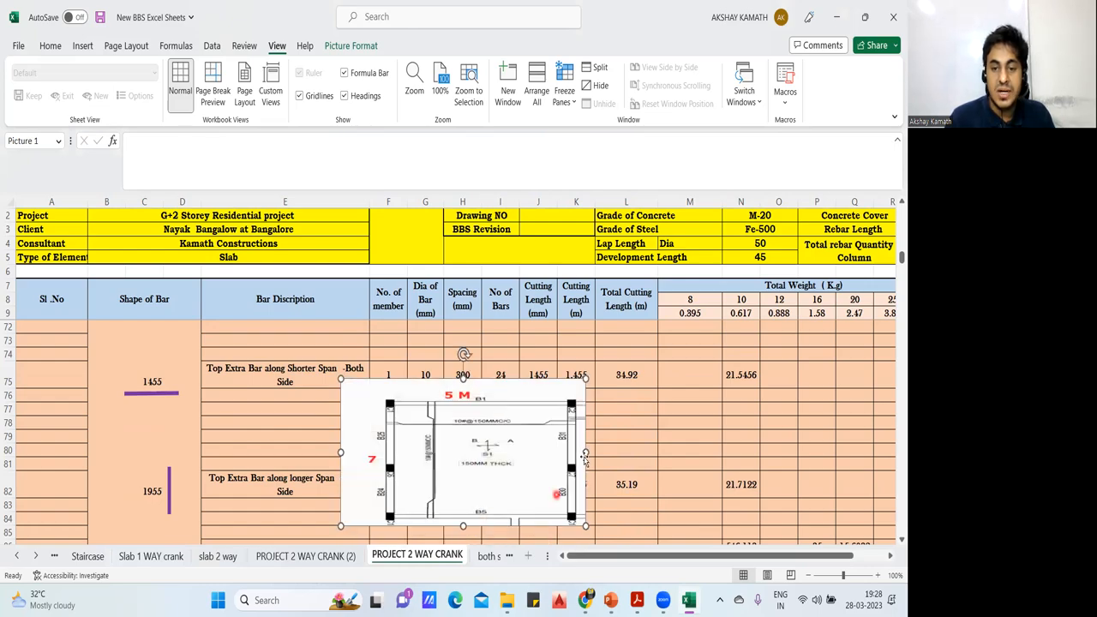
drag(585, 452, 525, 466)
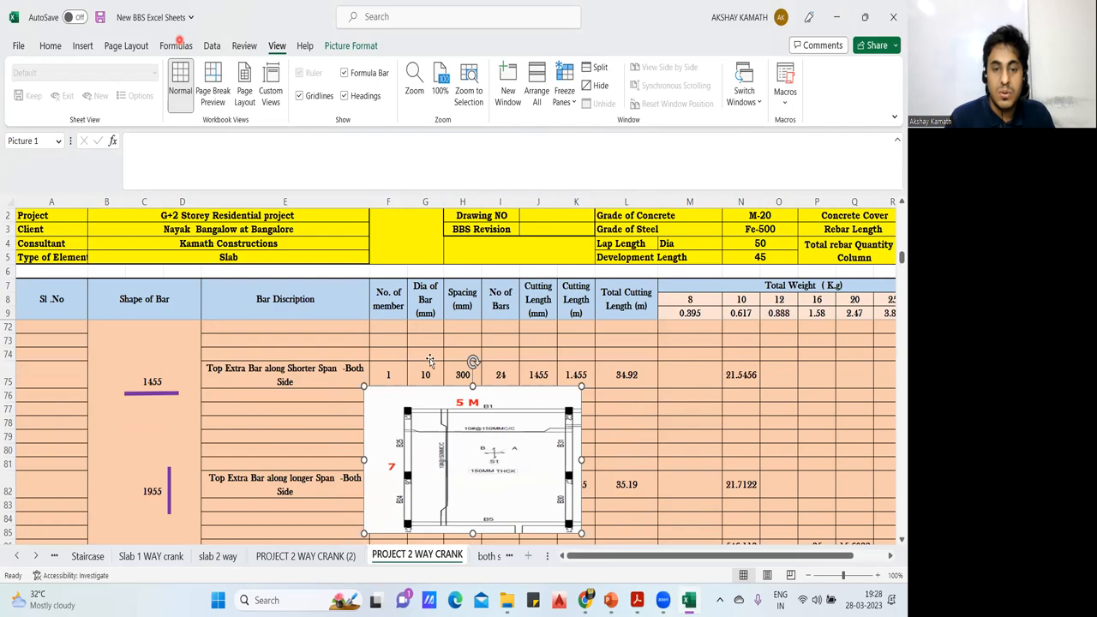
- Mark short orange top extra bar lines on the slab drawing, extending inward from the B24–B25 and B30–B31 edges
drag(409, 437, 435, 438)
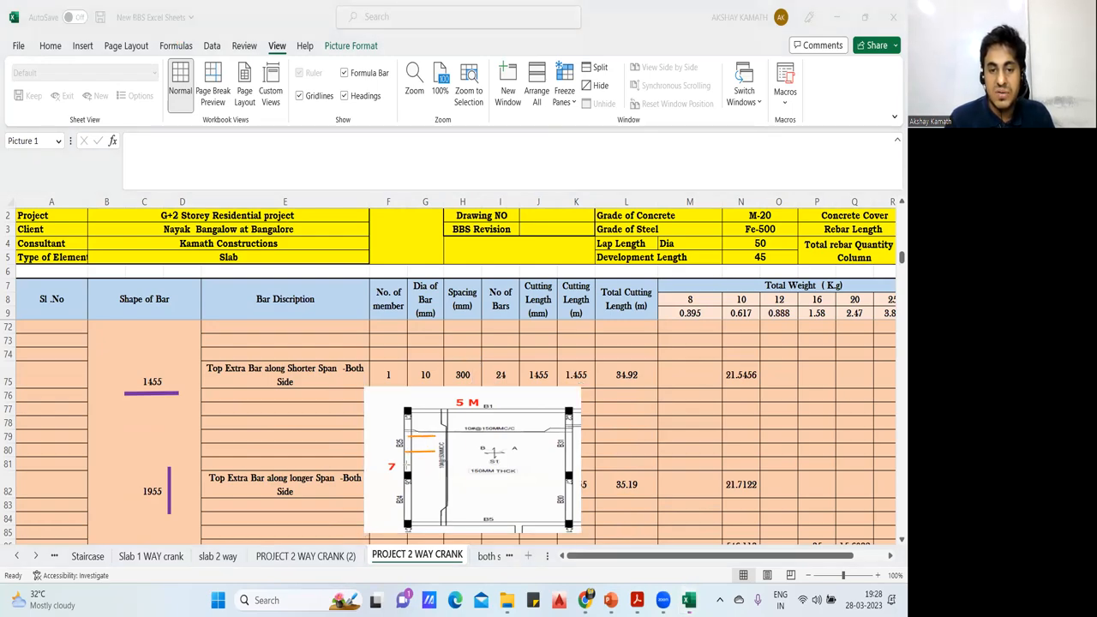
drag(409, 463, 437, 464)
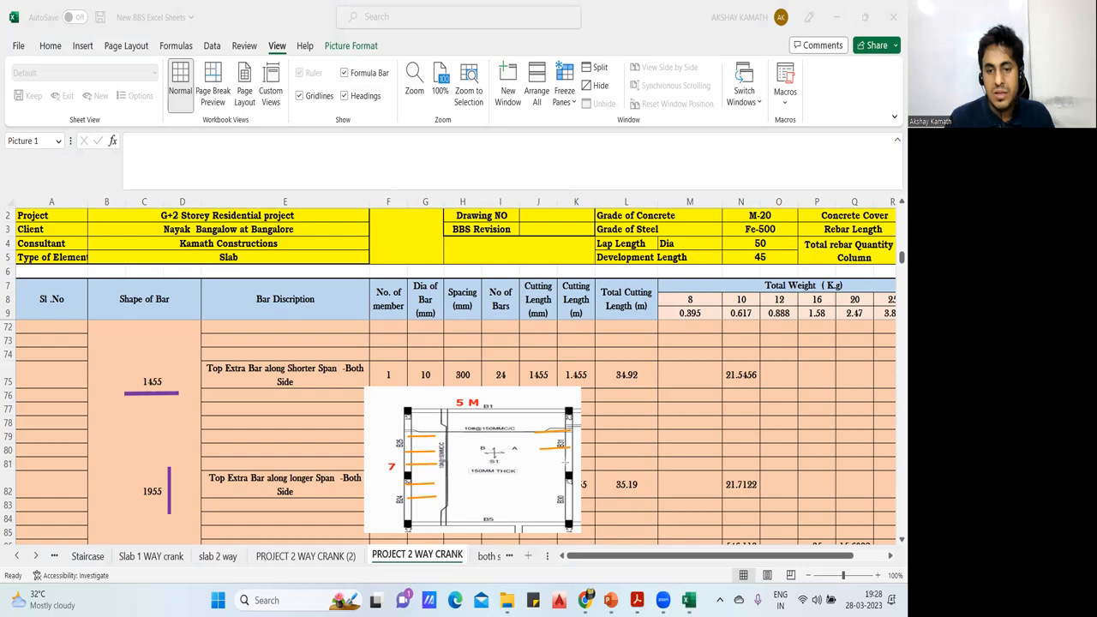
drag(569, 464, 537, 464)
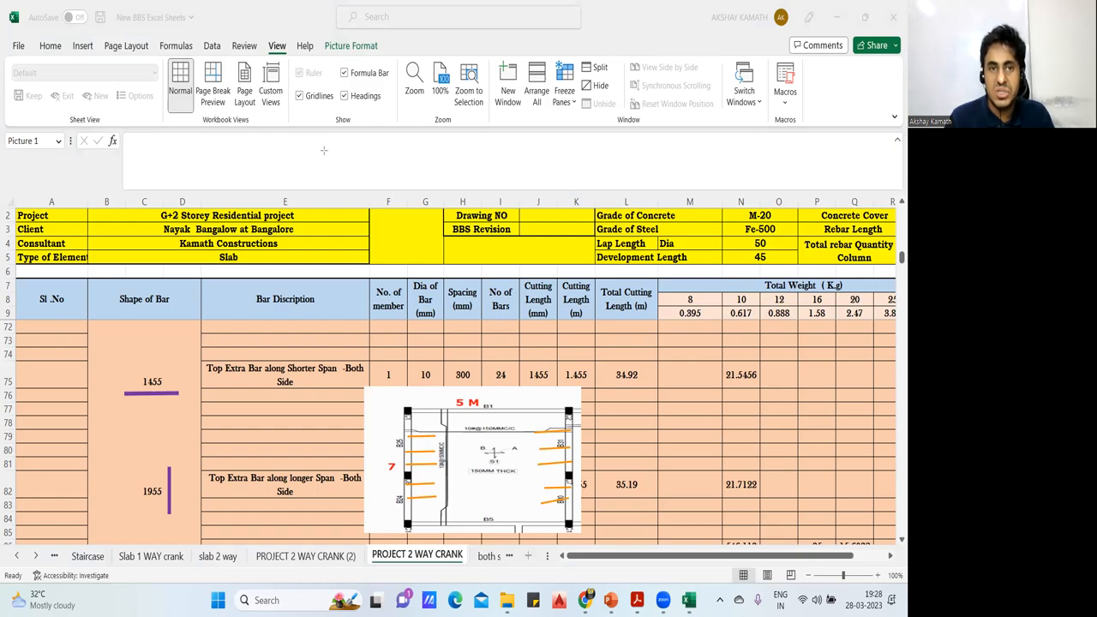
- Mark yellow distributor bar lines across the slab drawing along its B1 and B5 edges
drag(406, 415, 569, 415)
drag(410, 420, 567, 417)
drag(406, 428, 568, 424)
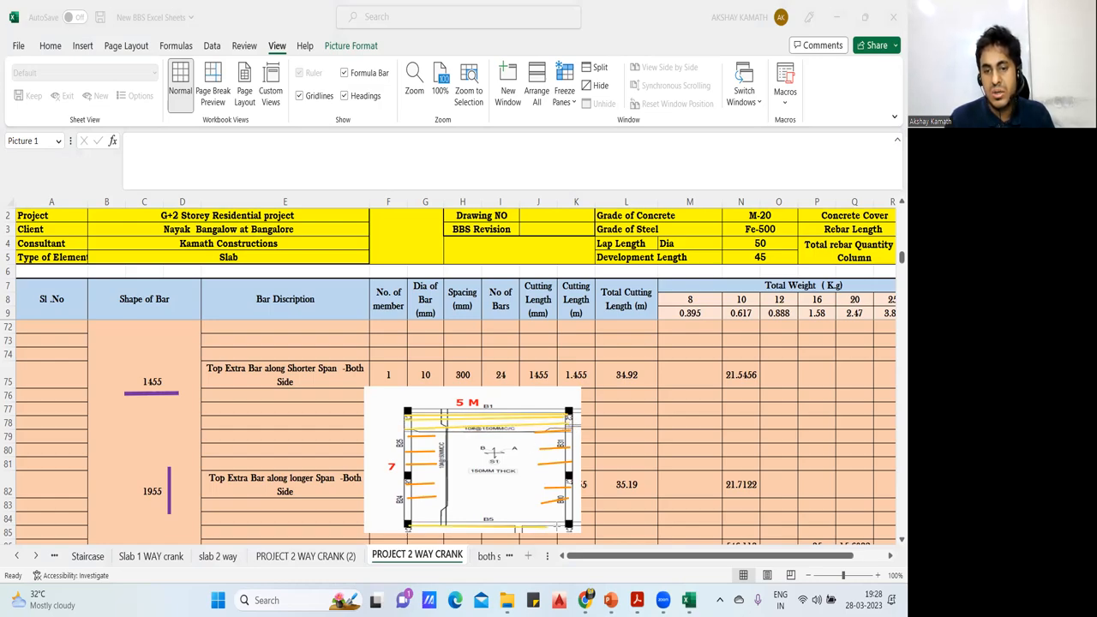
mouse_move(413, 519)
mouse_down()
mouse_move(573, 519)
mouse_move(463, 515)
mouse_move(568, 514)
mouse_move(561, 507)
mouse_up()
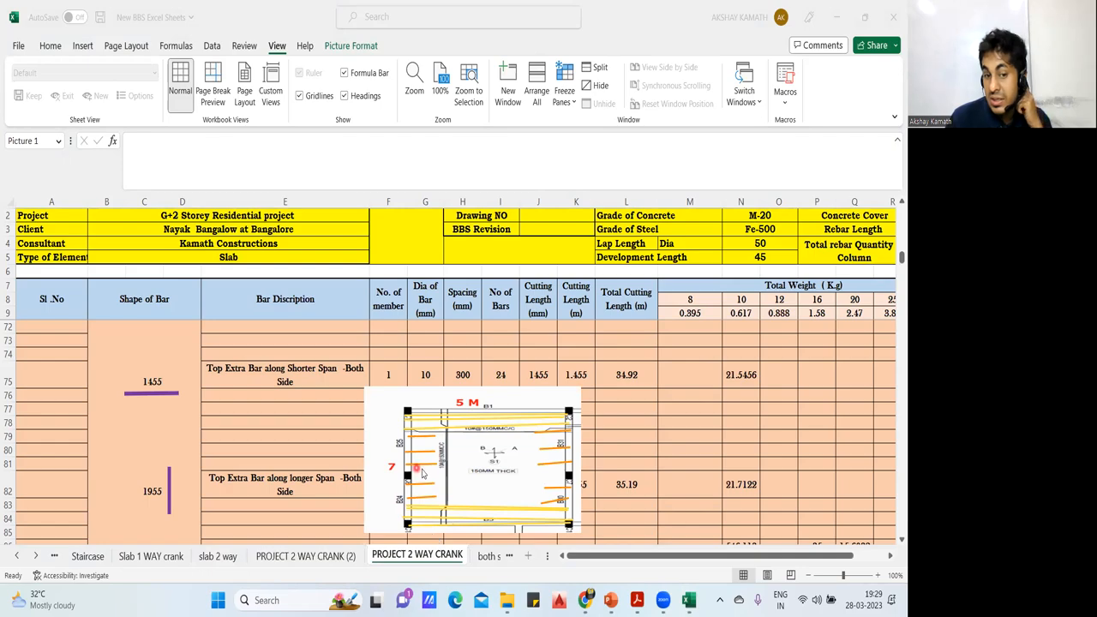
- Review the bar length formula, description, number of members and bar diameter of the shorter-span top extra bar row
click(152, 385)
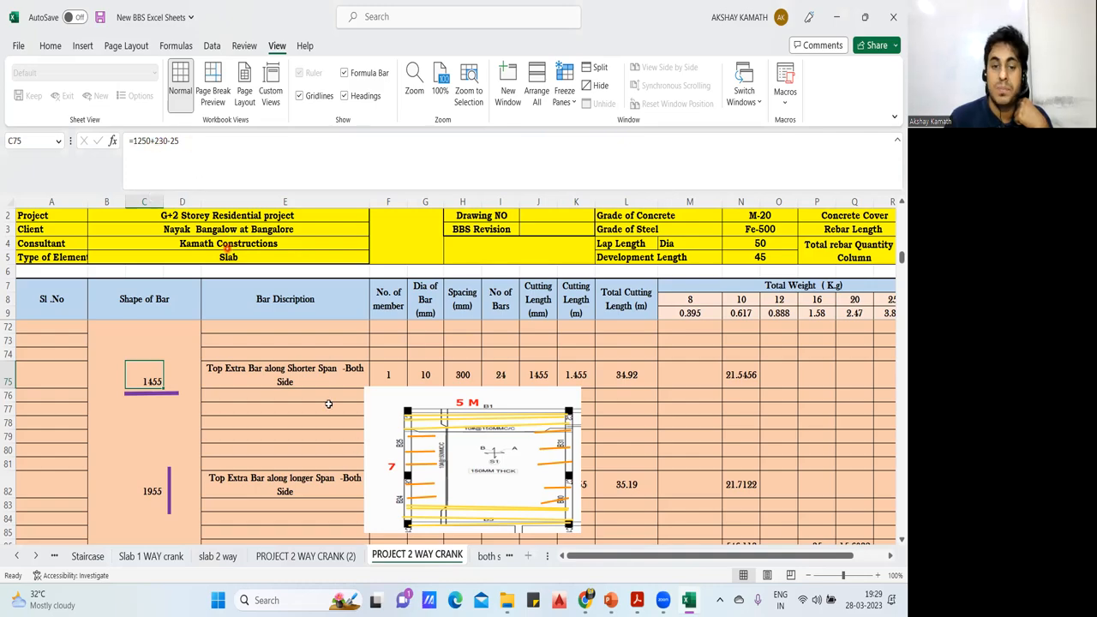
click(161, 410)
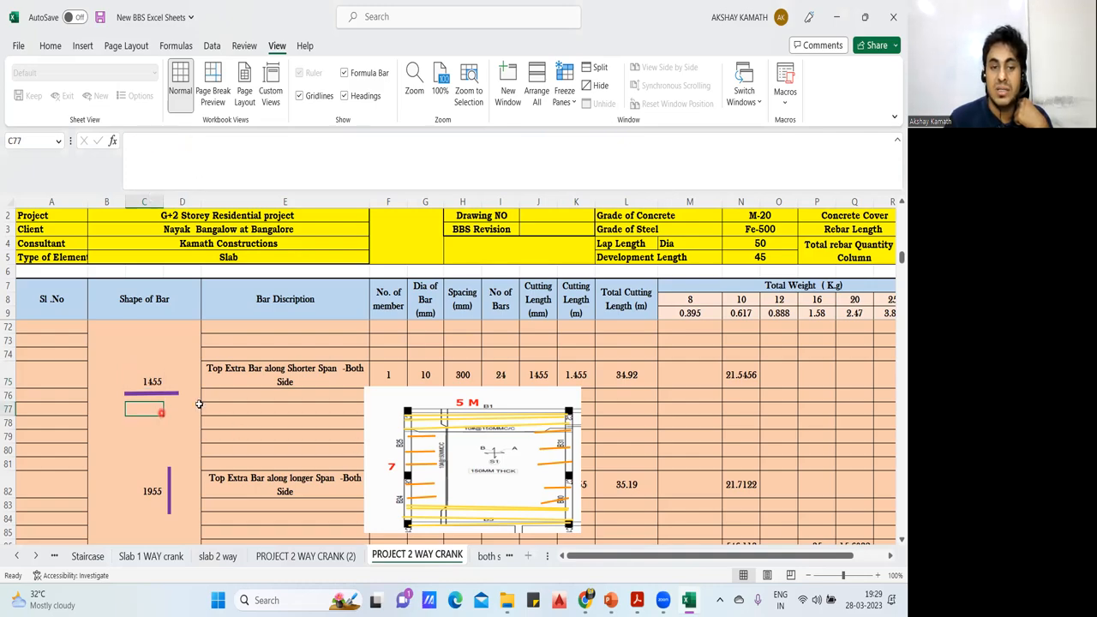
click(287, 370)
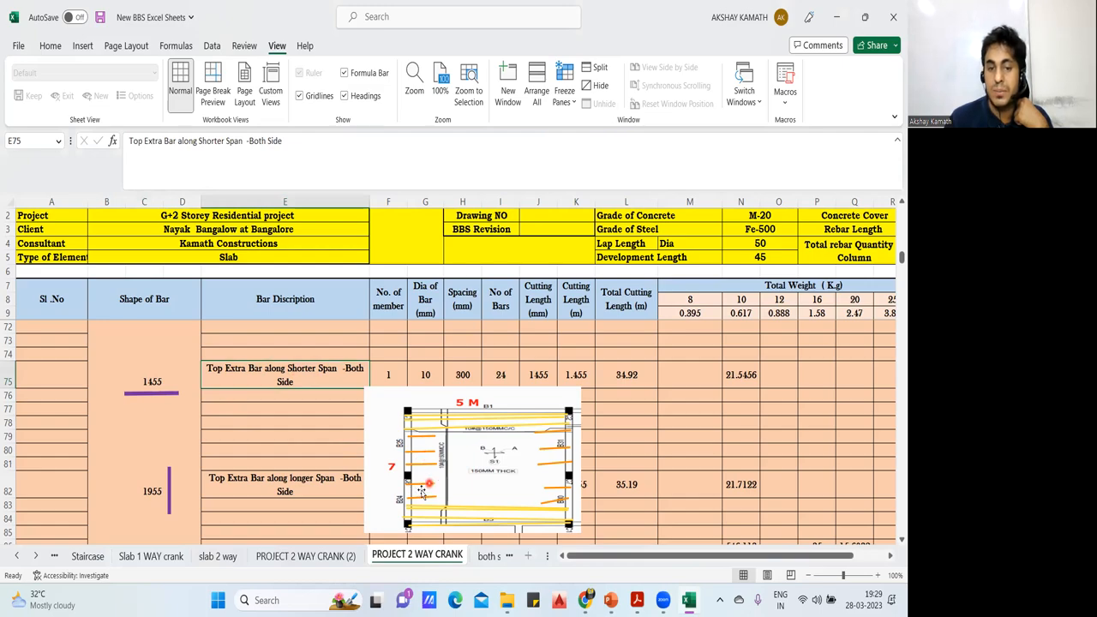
click(381, 374)
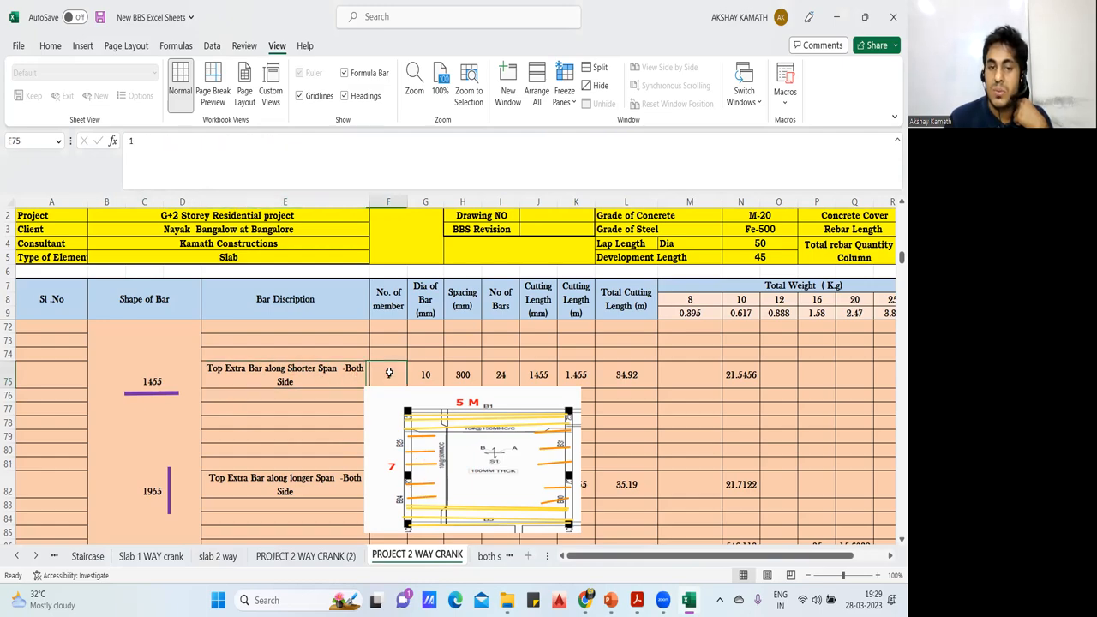
click(430, 371)
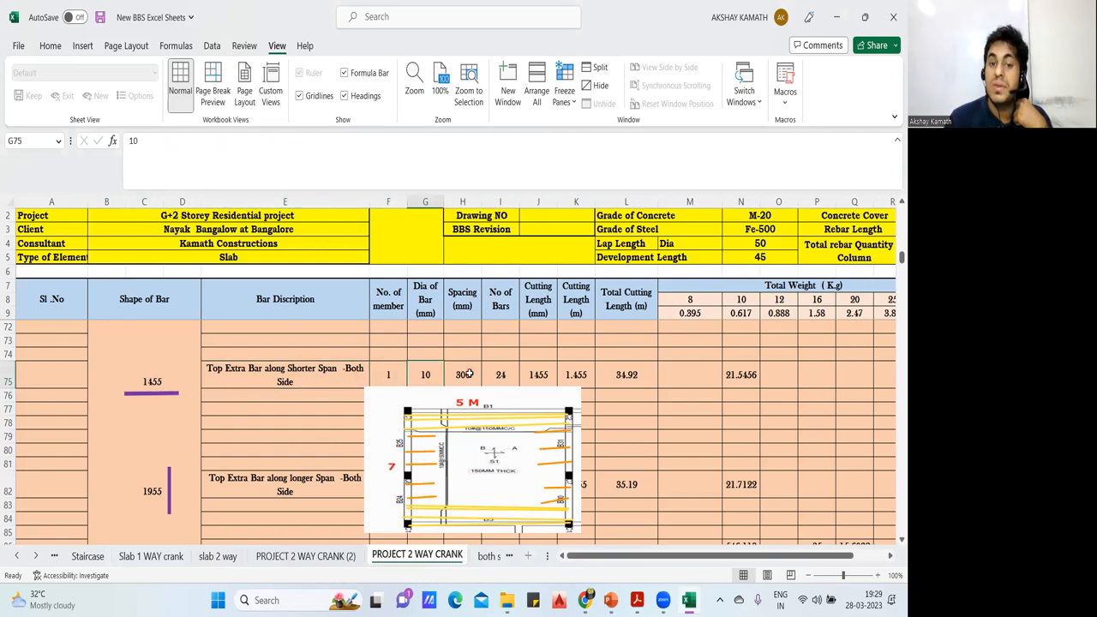
- Review the spacing and the number-of-bars formula of the shorter-span top extra bar row
click(467, 374)
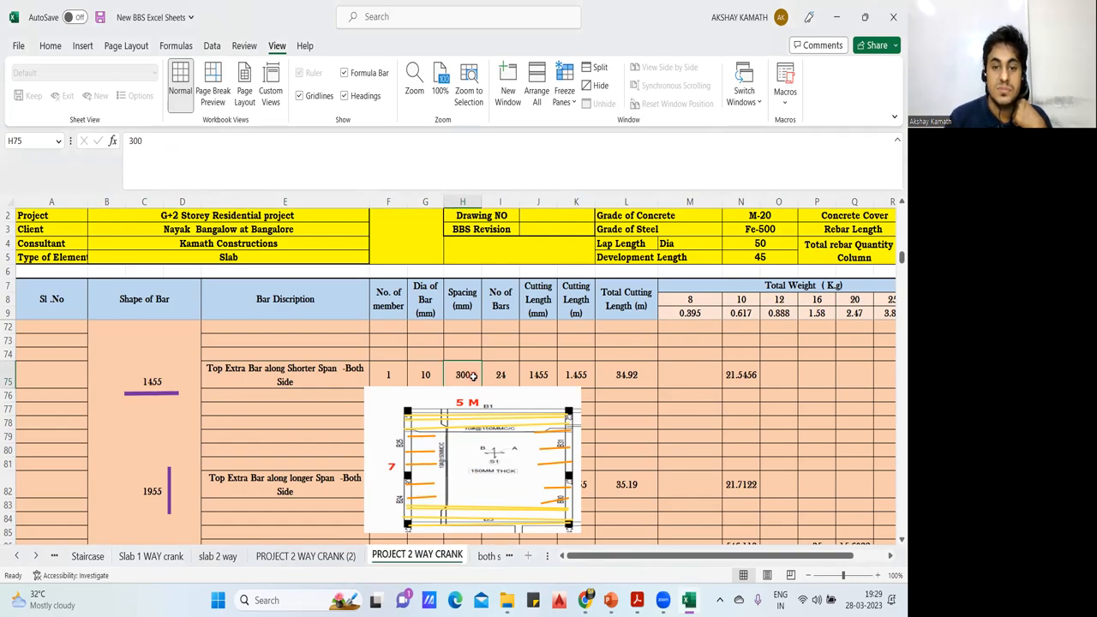
click(501, 369)
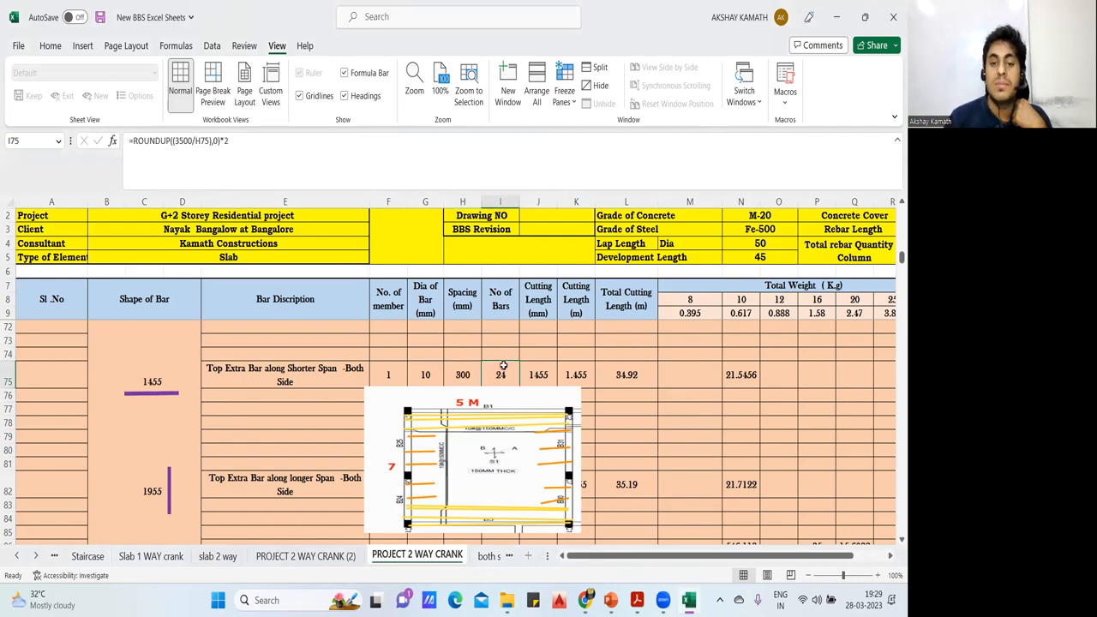
double_click(507, 369)
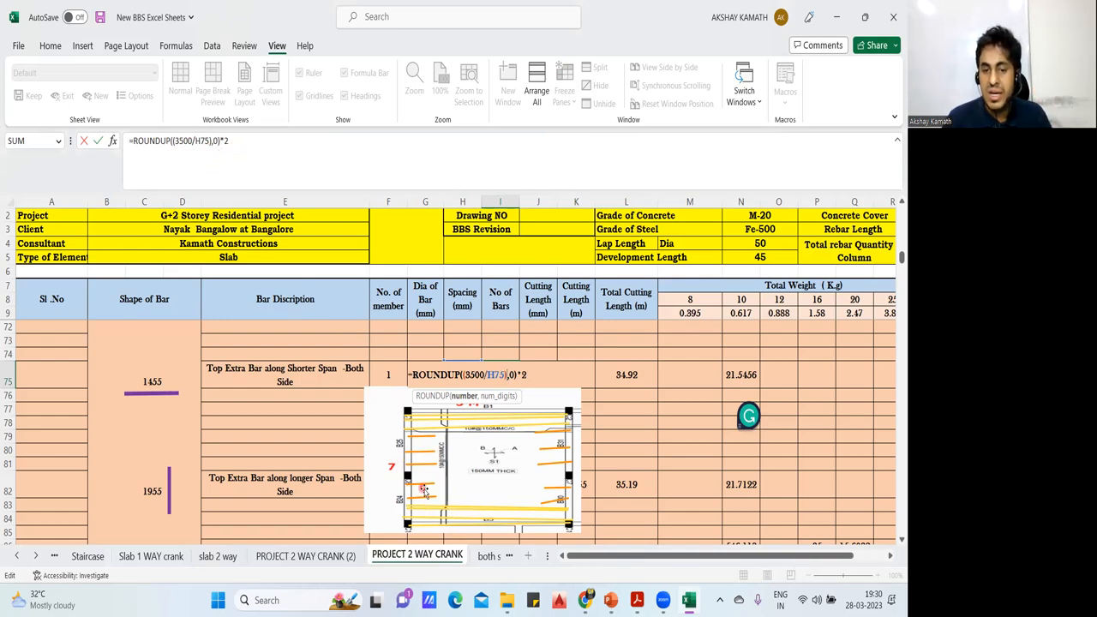
- Move the slab drawing down clear of row 75 and remove the *2 factor from the number-of-bars formula in I75
click(552, 477)
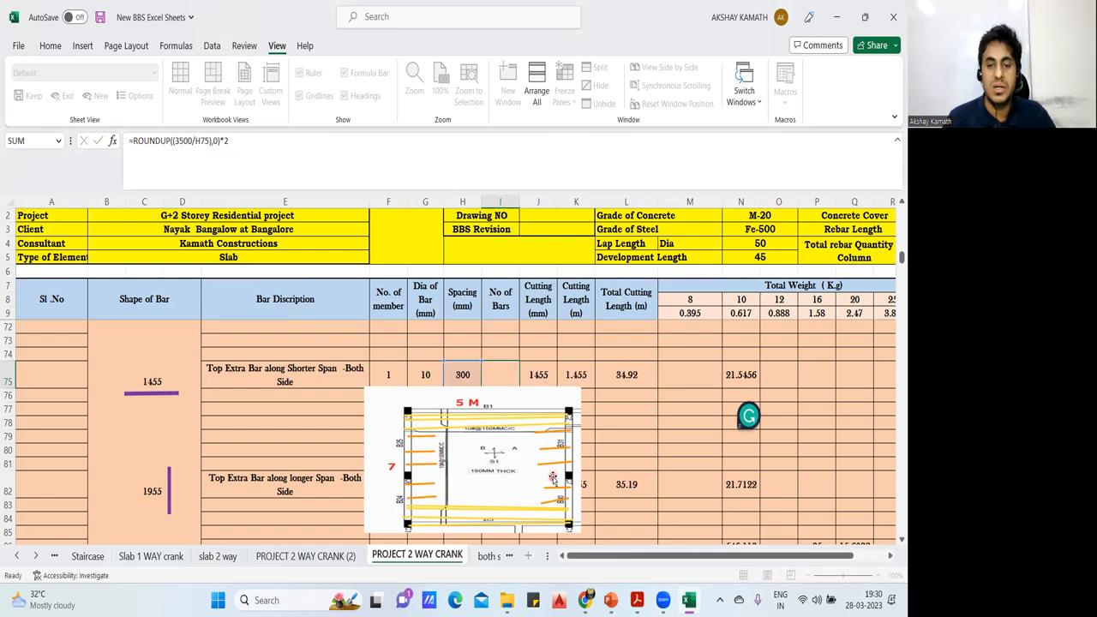
drag(512, 435, 503, 395)
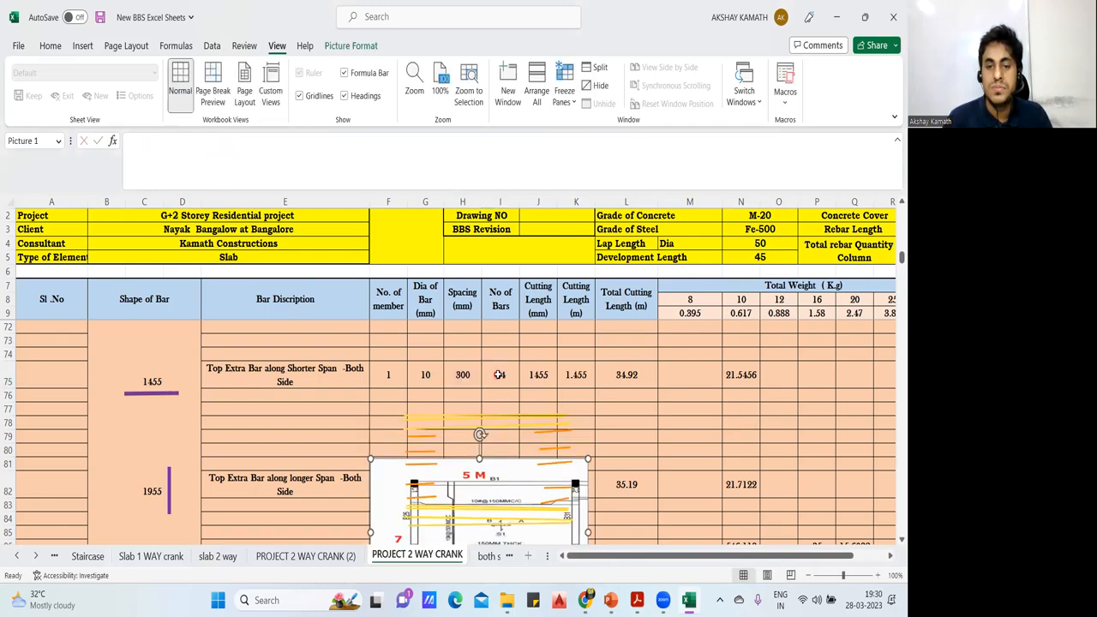
click(501, 376)
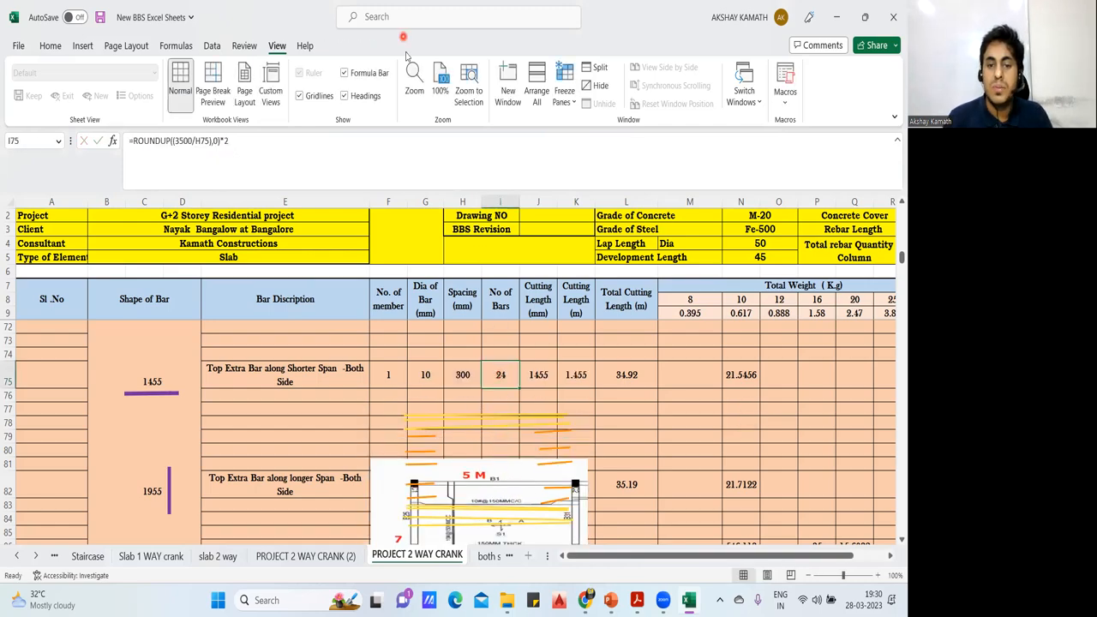
click(273, 150)
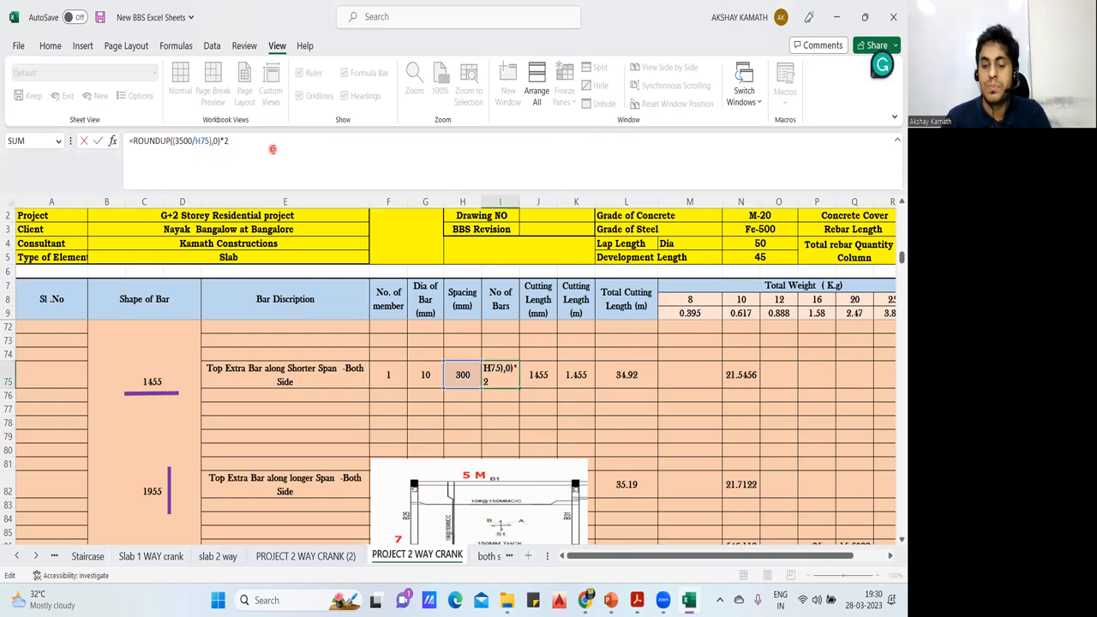
key(BackSpace)
key(BackSpace)
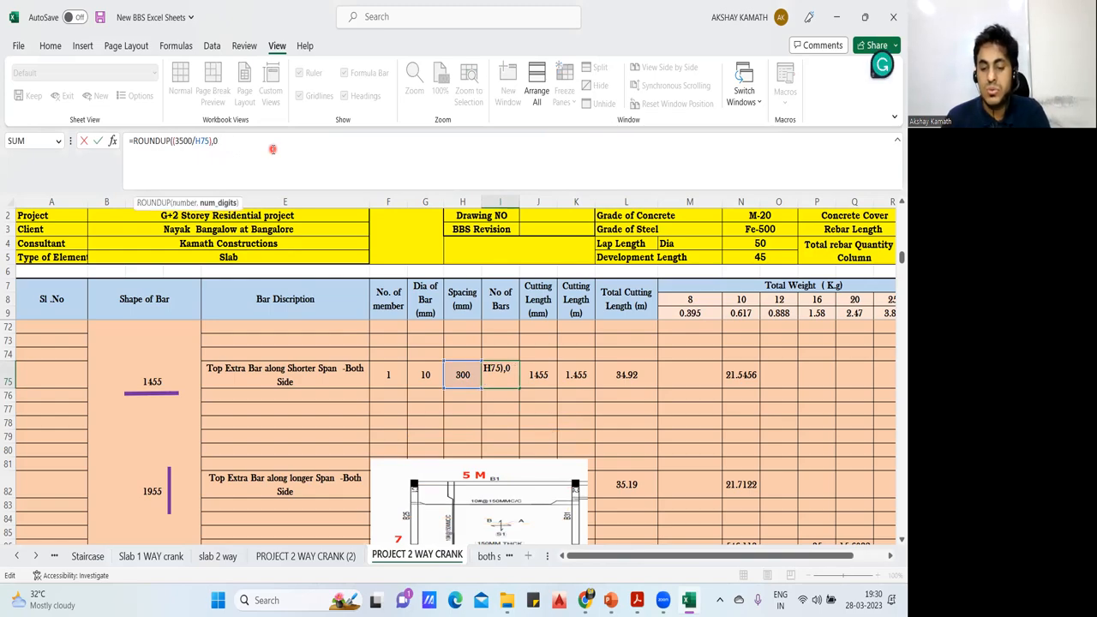
text())
- Set the shorter-span top extra bar spacing in H75 to 150 mm and check the resulting number of bars
click(461, 370)
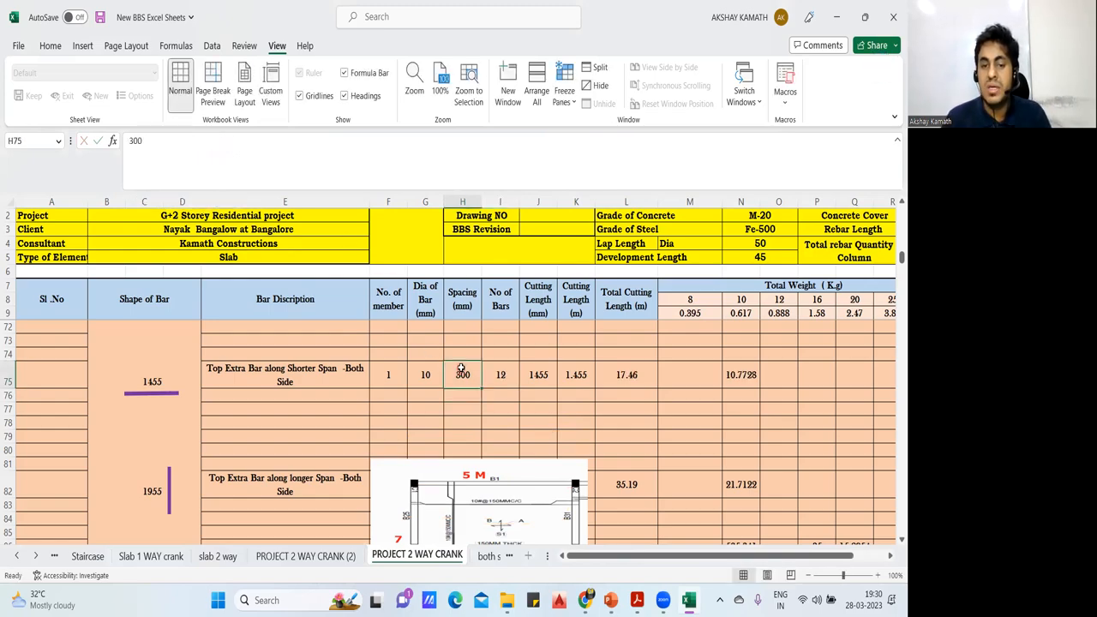
text(150)
click(513, 409)
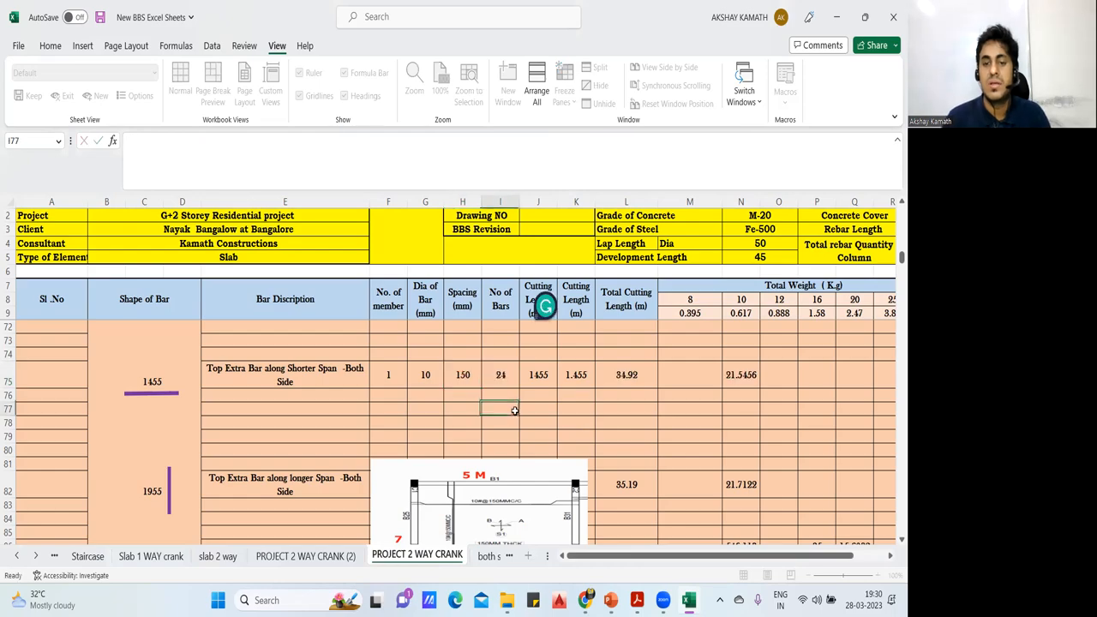
click(506, 377)
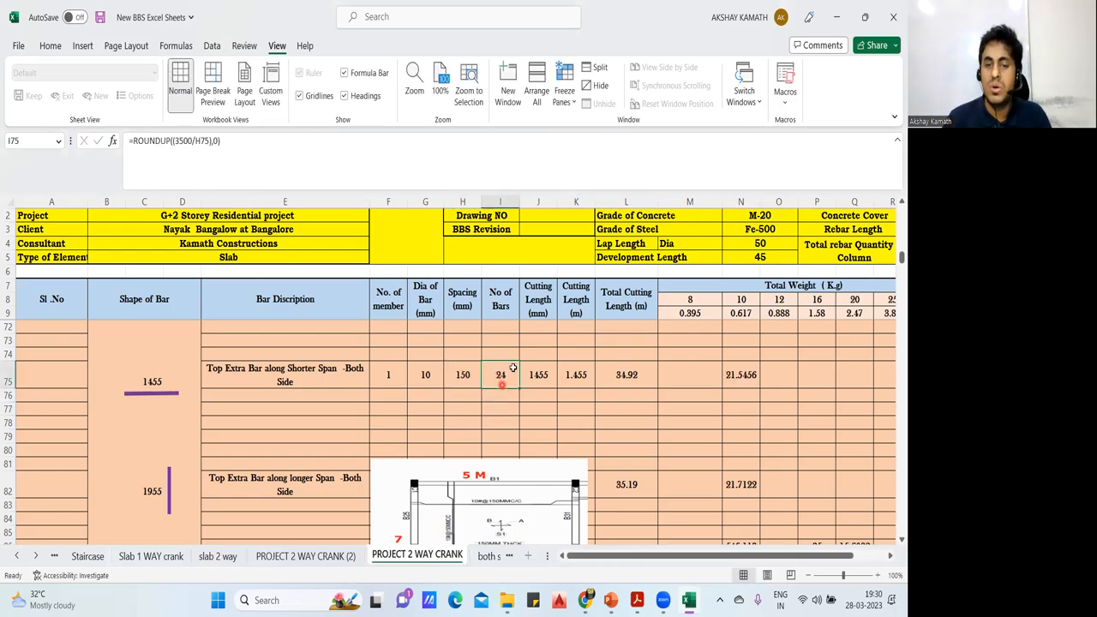
click(464, 377)
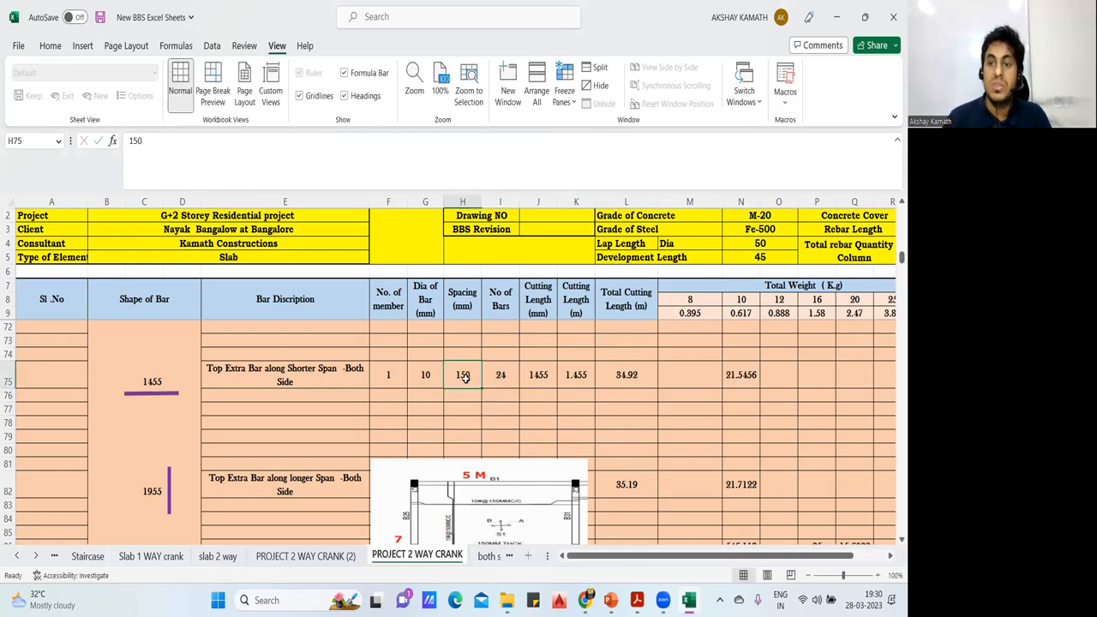
click(500, 377)
- Set the shorter-span top extra bar spacing in H75 back to 300 mm
click(464, 377)
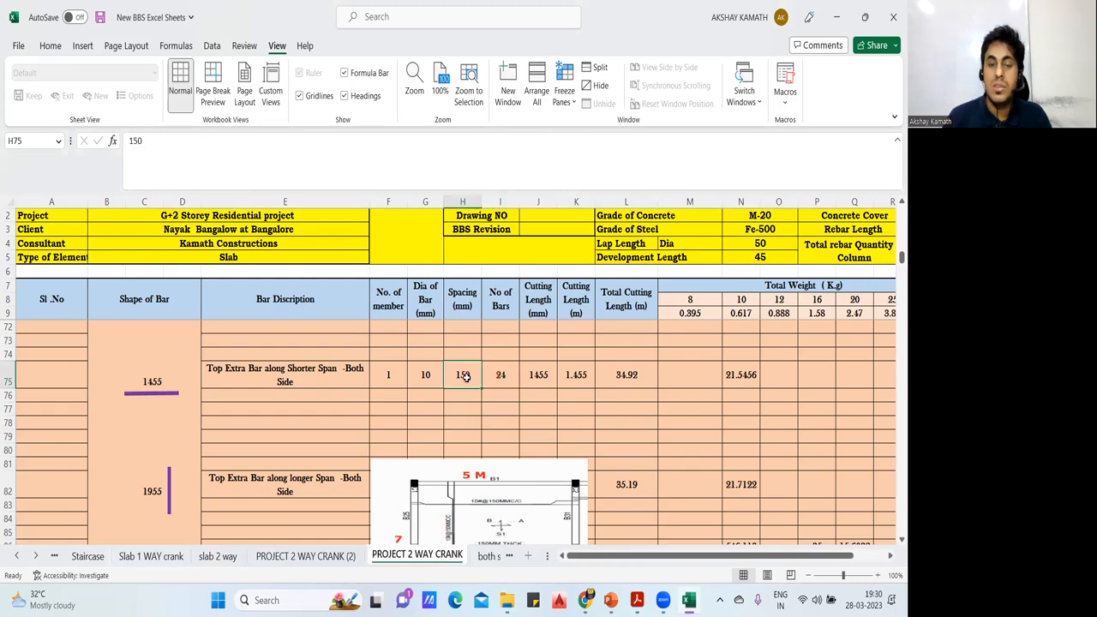
text(300)
key(Return)
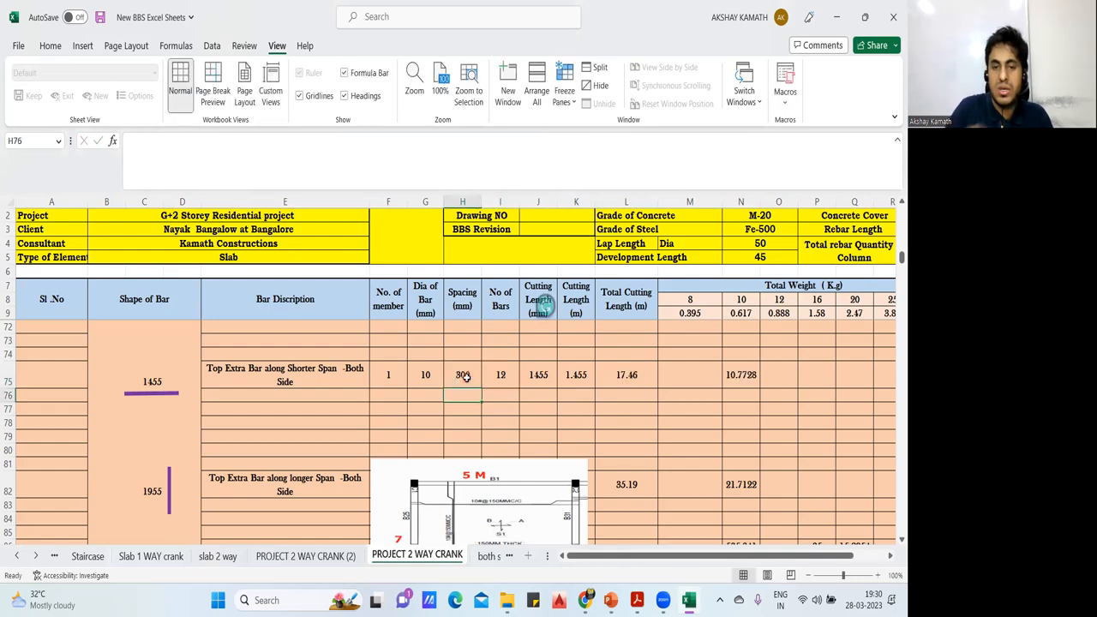
- Append the *2 factor for both sides to the shorter-span number-of-bars formula in I75
click(490, 378)
click(303, 156)
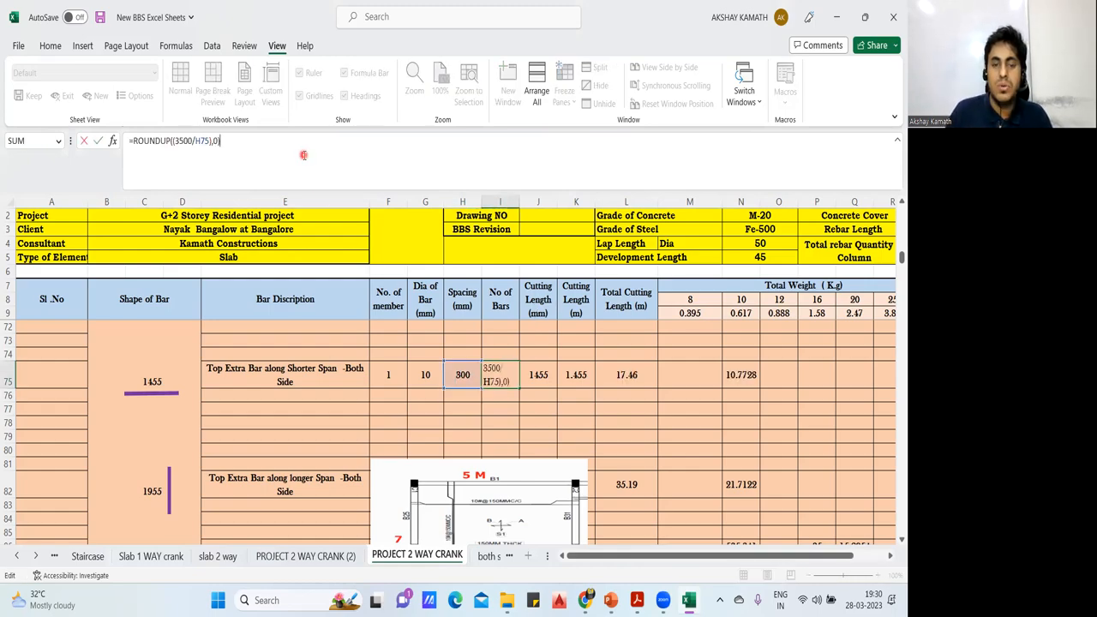
text(*2)
key(Return)
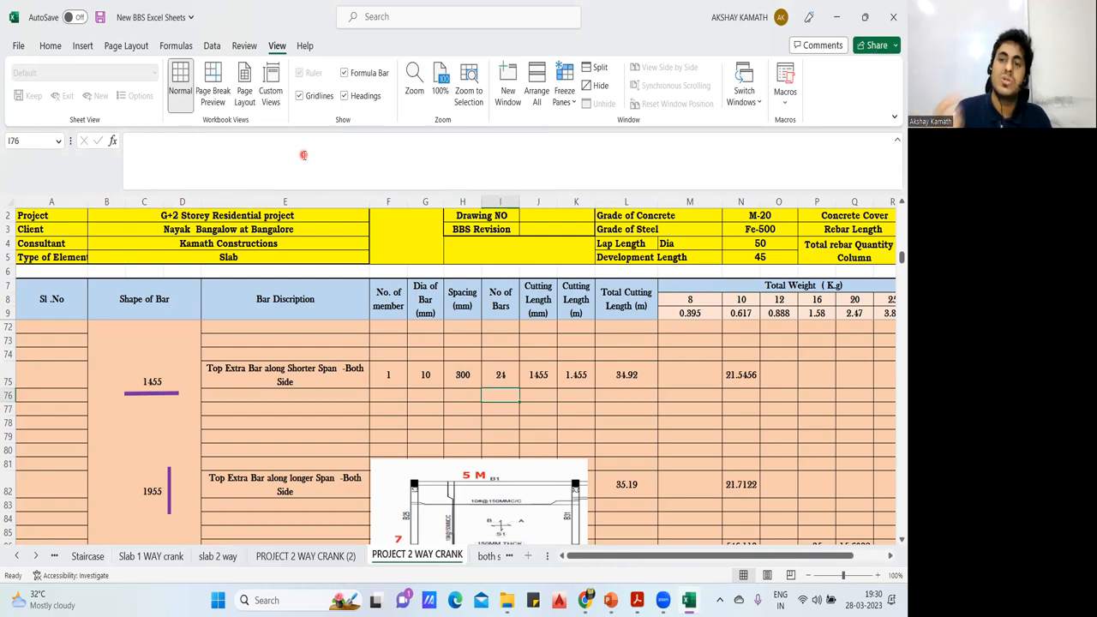
click(564, 409)
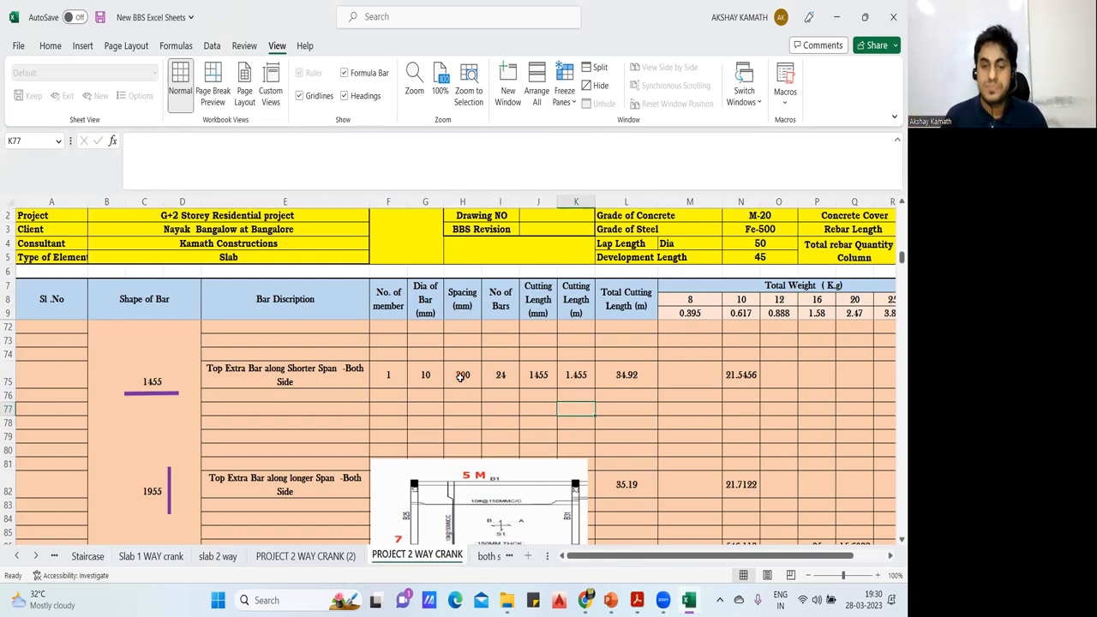
- Review the cutting length, total cutting length and 10 mm bar weight formulas of the shorter-span top extra bar row
click(539, 377)
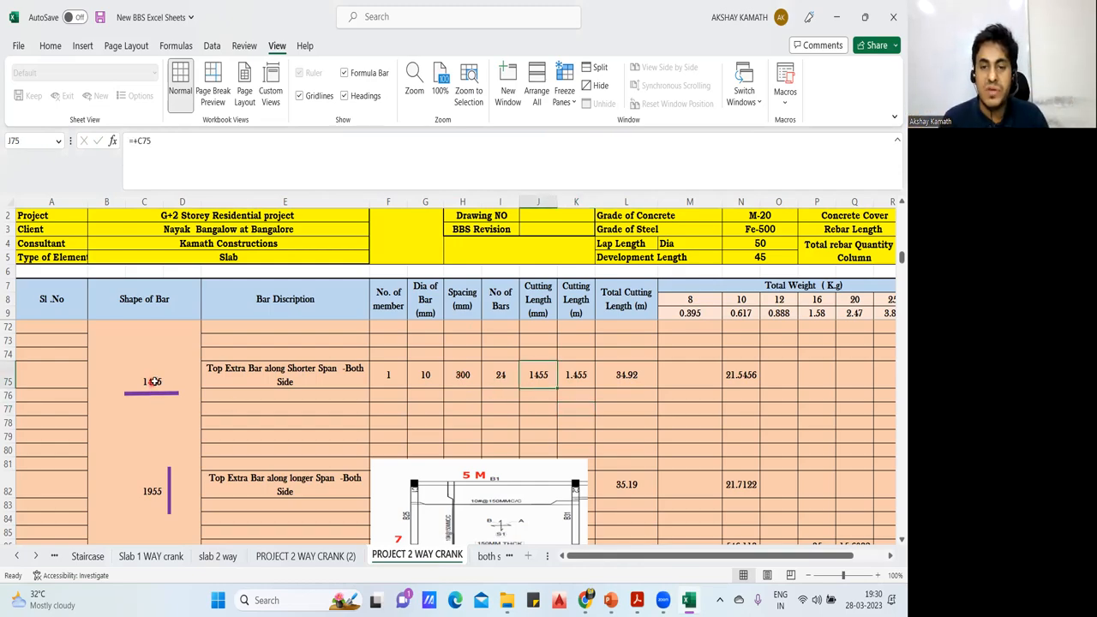
click(572, 377)
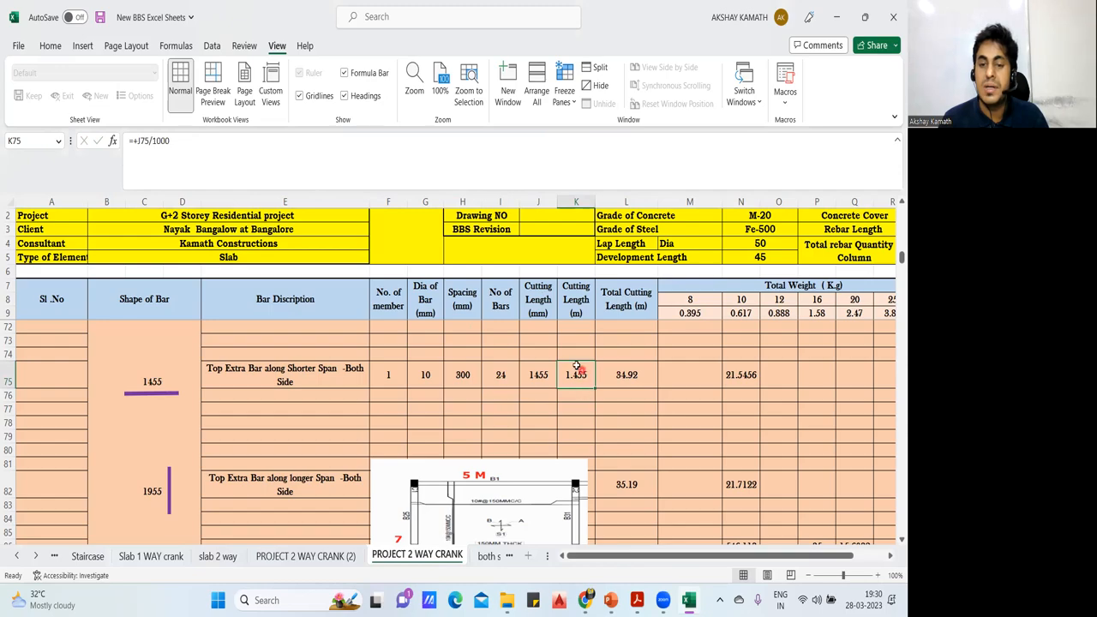
click(646, 374)
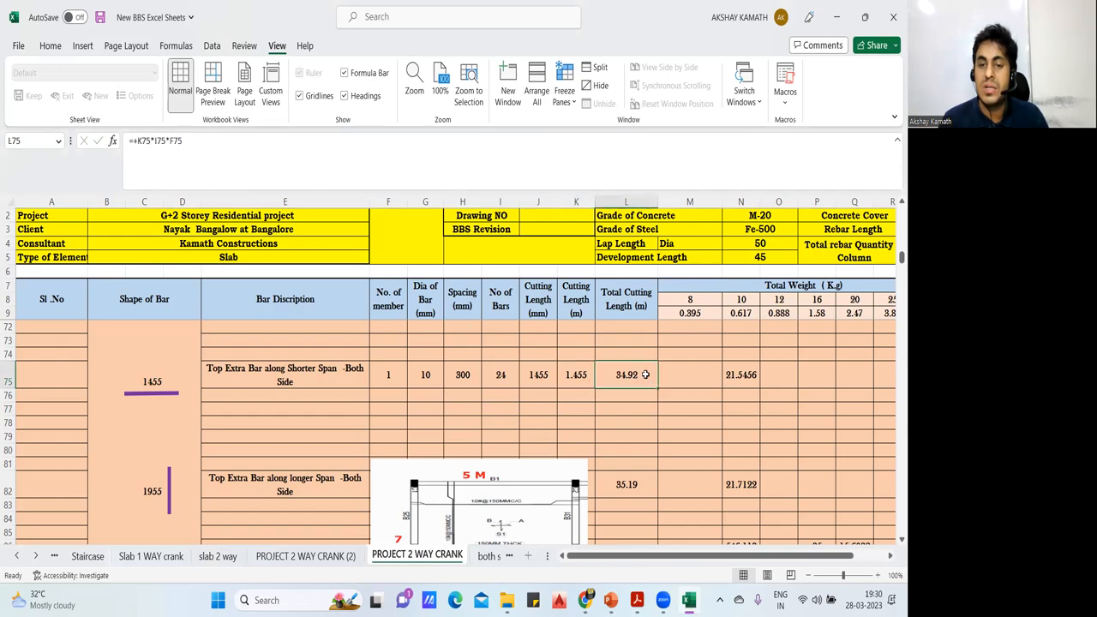
double_click(646, 374)
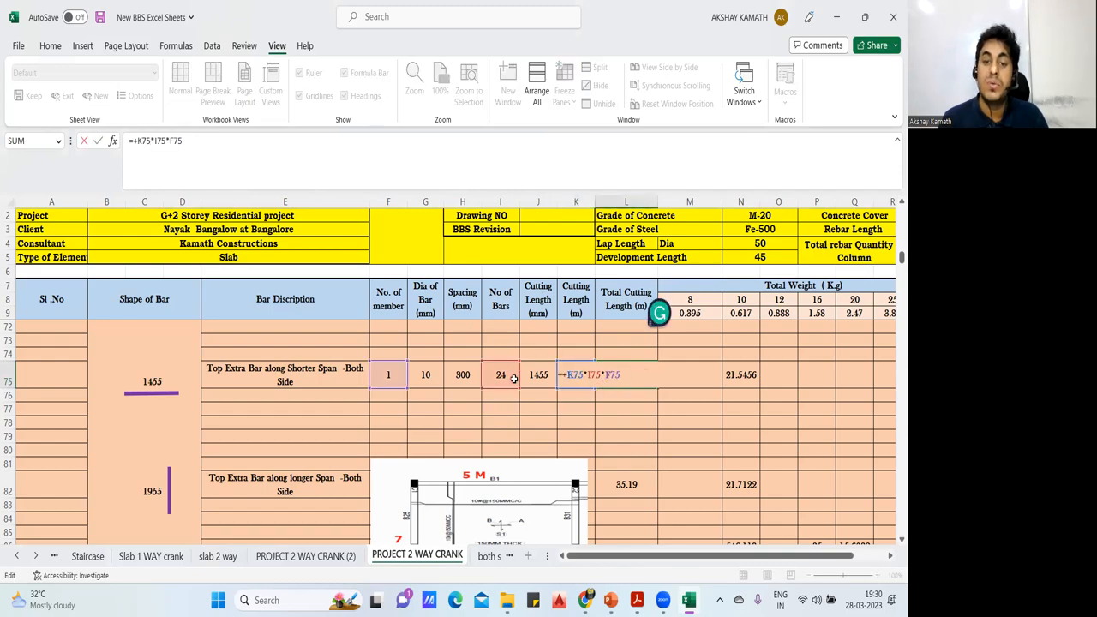
key(Escape)
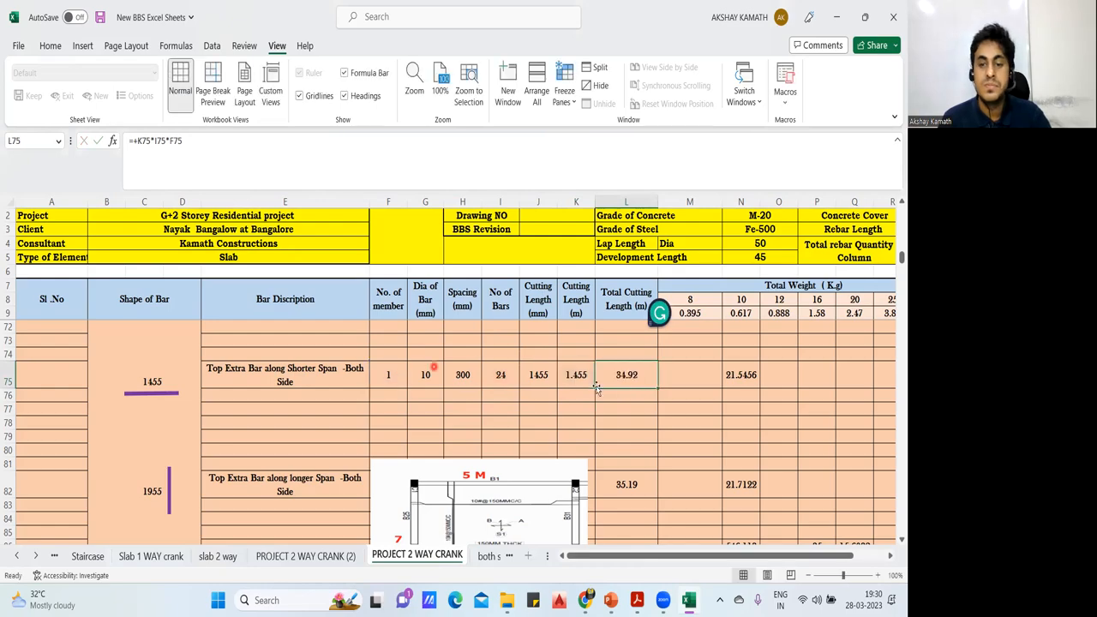
double_click(744, 377)
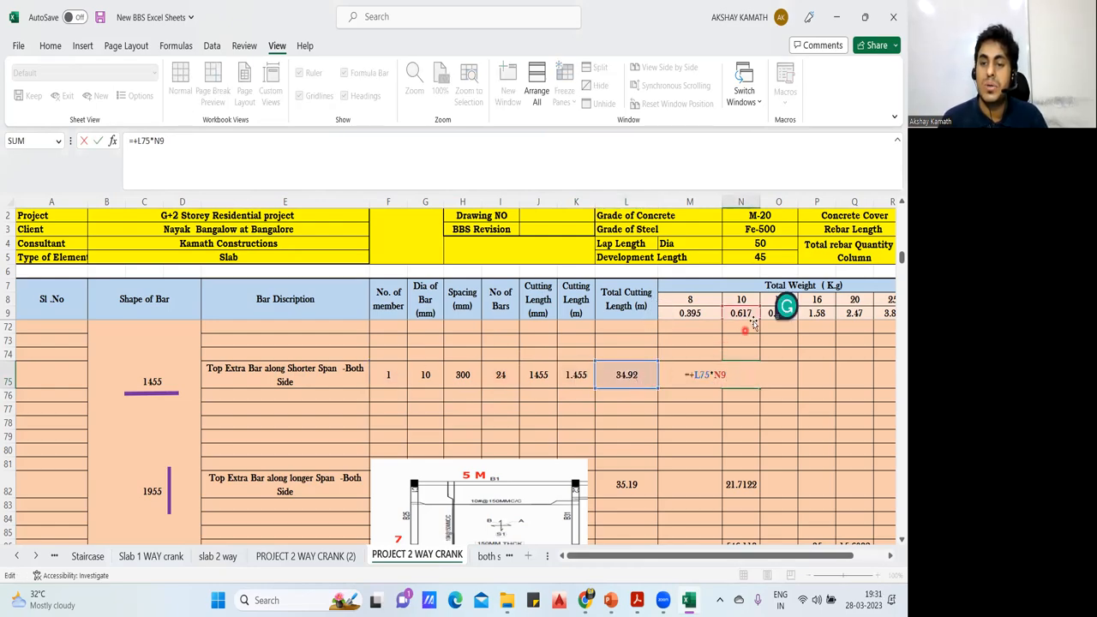
key(Escape)
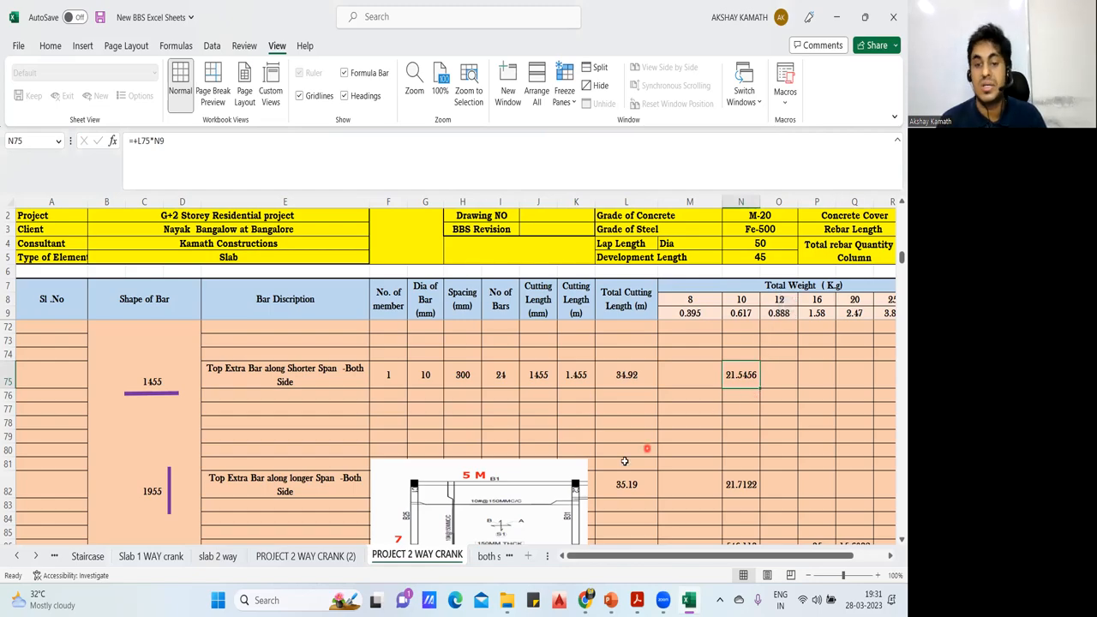
- Move the slab drawing directly above the Top Extra Bar along longer Span row and narrow it slightly
mouse_move(542, 504)
mouse_down()
mouse_move(566, 463)
mouse_move(574, 364)
mouse_move(544, 325)
mouse_up()
drag(597, 389, 584, 389)
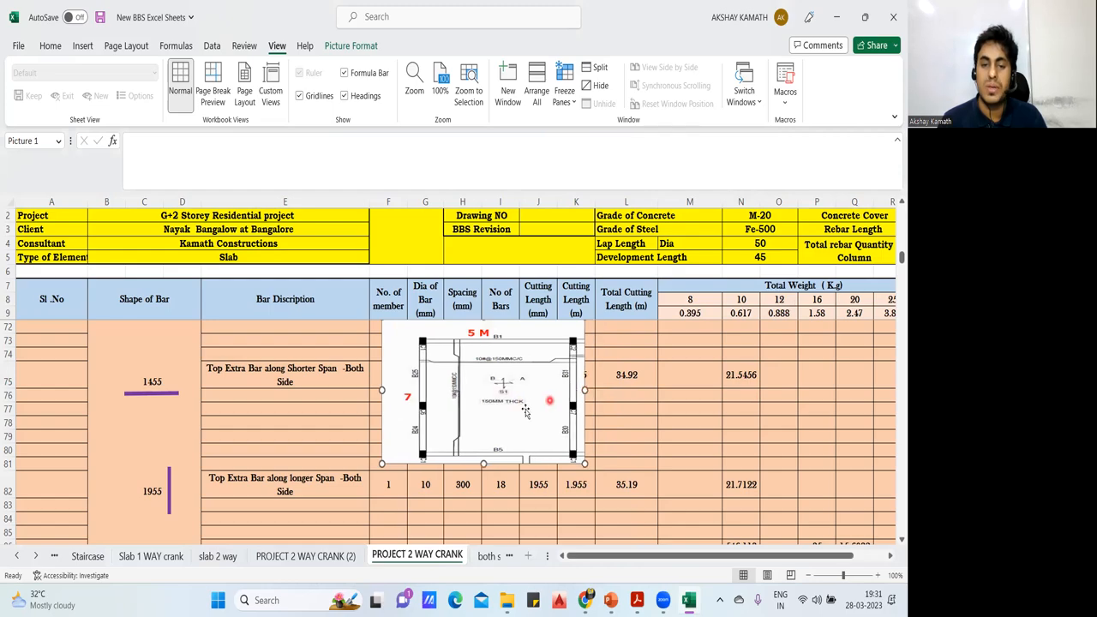
drag(524, 409, 493, 405)
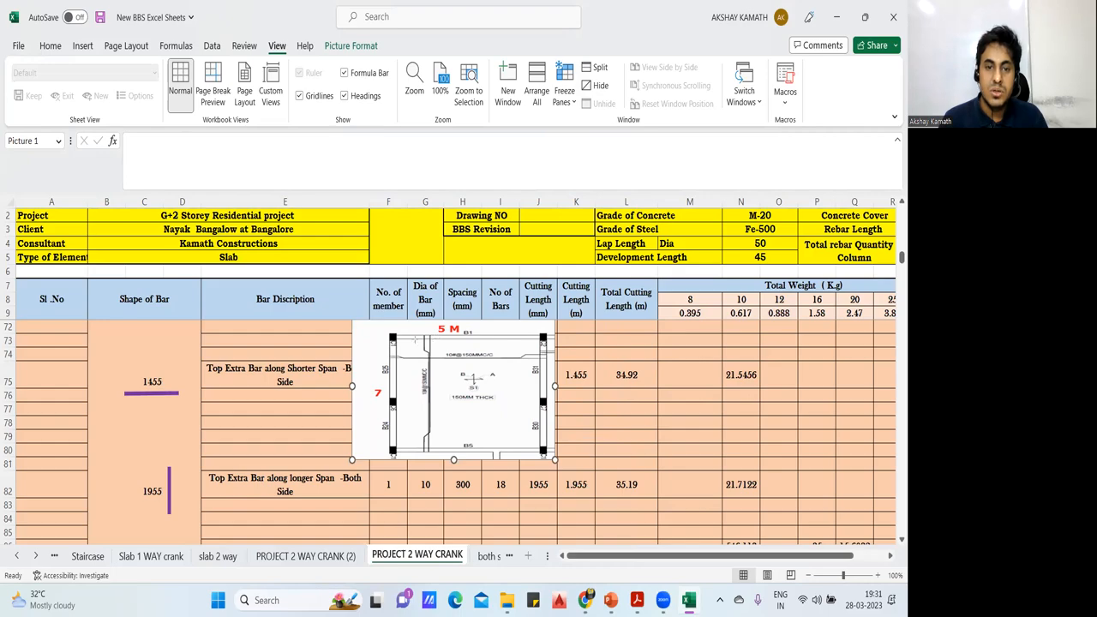
- Mark short pink top extra bars at the B1 and B5 edges and purple distributor lines along the B24–B25 and B30–B31 edges
mouse_move(417, 338)
mouse_down()
mouse_move(416, 371)
mouse_move(446, 369)
mouse_up()
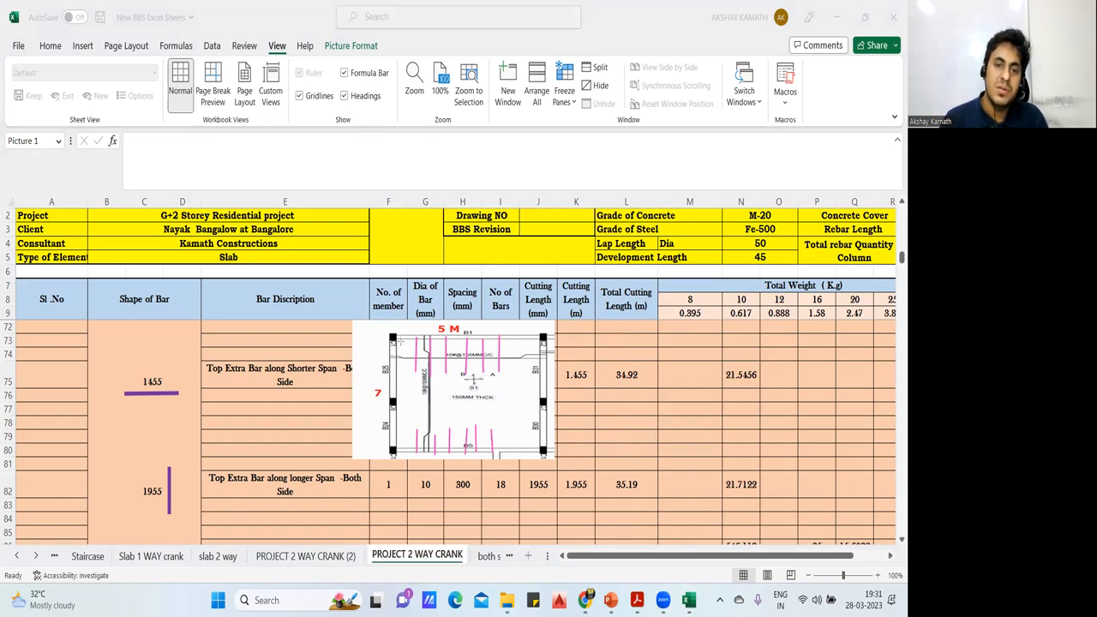
drag(410, 341, 409, 457)
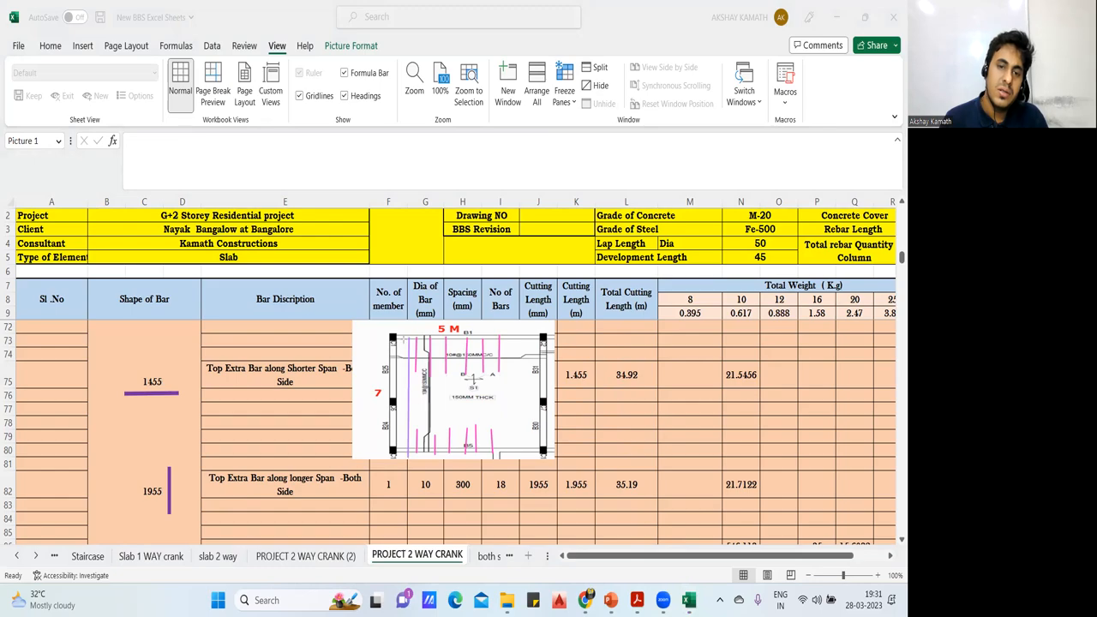
drag(404, 340, 403, 457)
drag(398, 344, 398, 438)
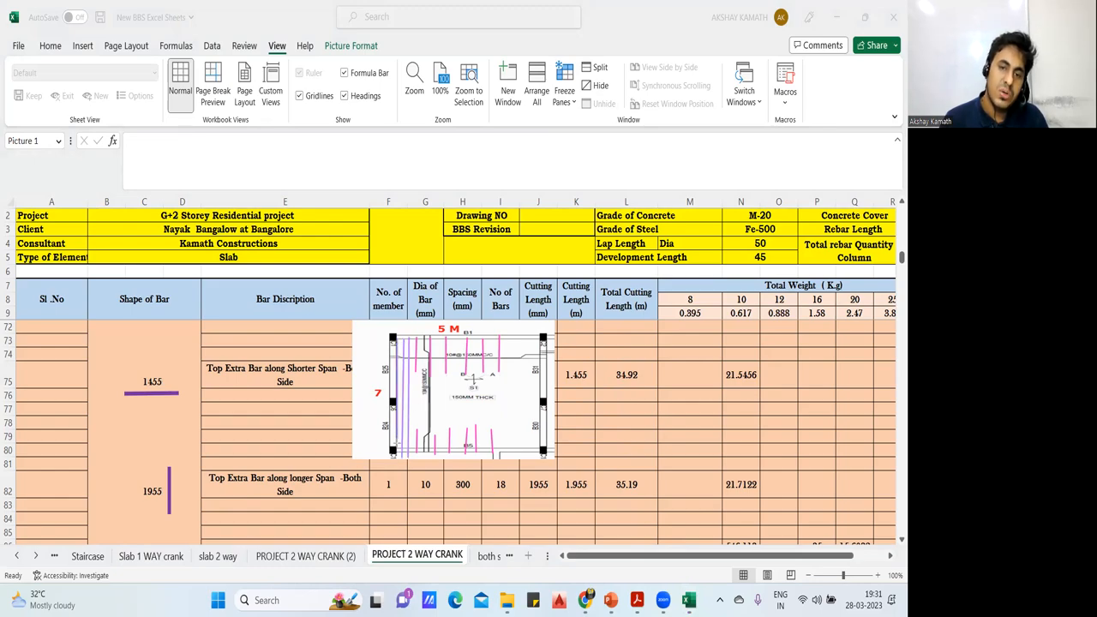
drag(508, 343, 507, 456)
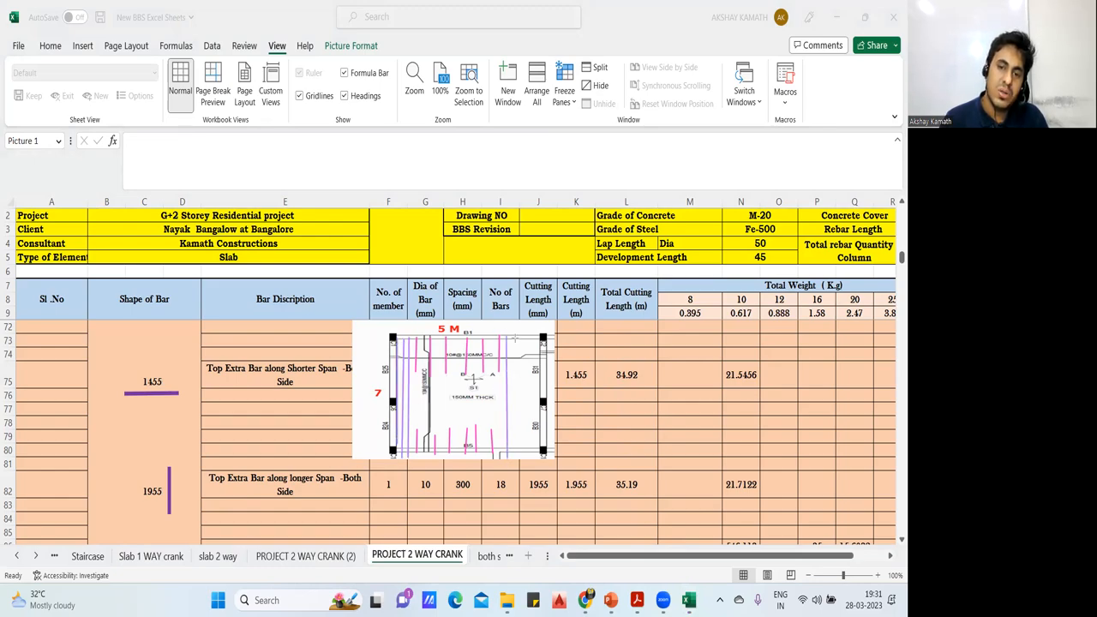
mouse_move(514, 334)
mouse_down()
mouse_move(516, 460)
mouse_move(523, 436)
mouse_move(529, 455)
mouse_up()
drag(536, 349, 538, 460)
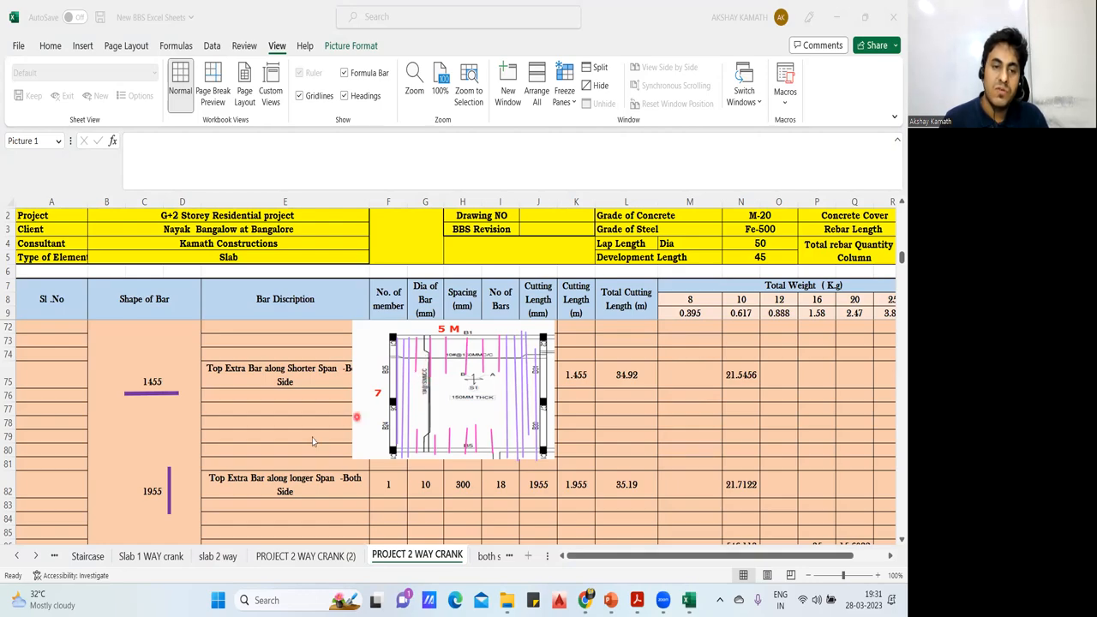
- Review the bar length formula, description, number of members and bar diameter of the longer-span top extra bar row
click(150, 489)
click(151, 490)
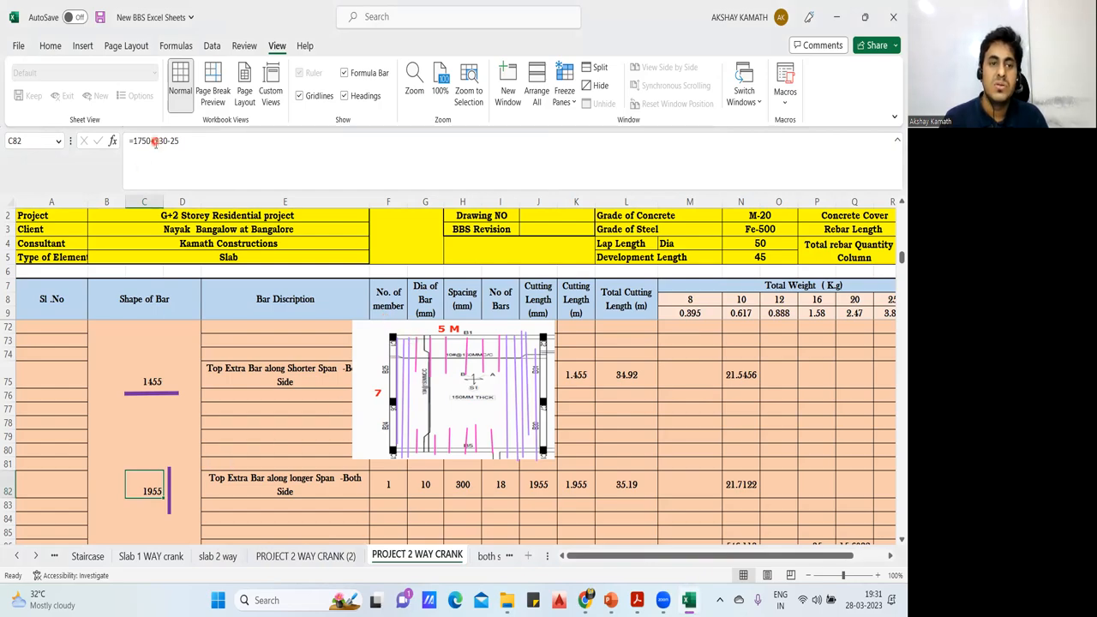
click(140, 519)
click(277, 487)
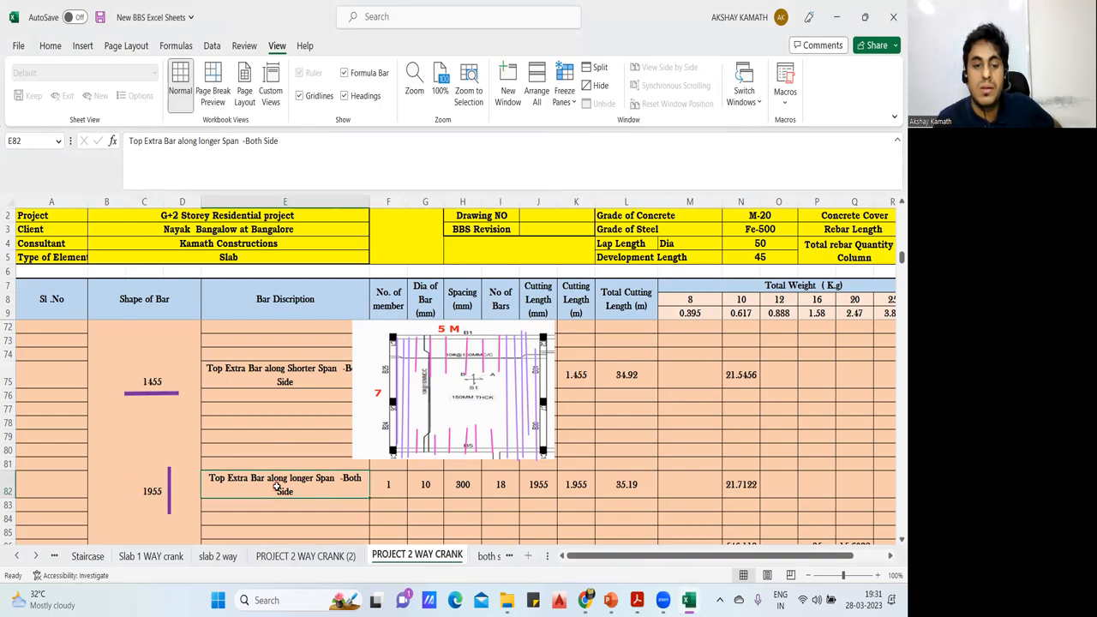
click(393, 487)
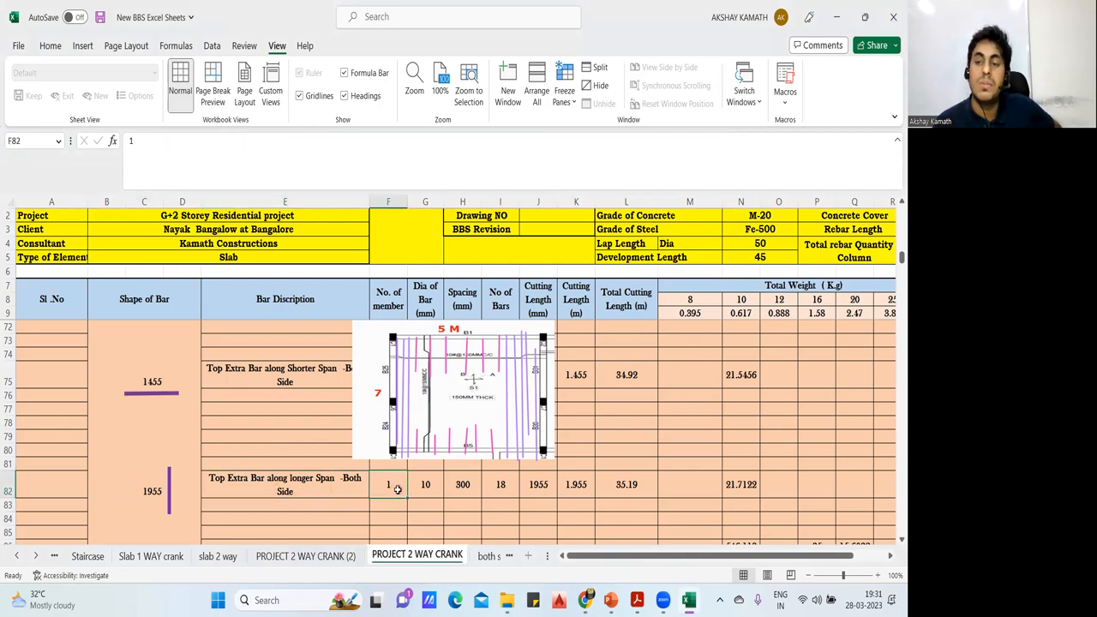
click(425, 487)
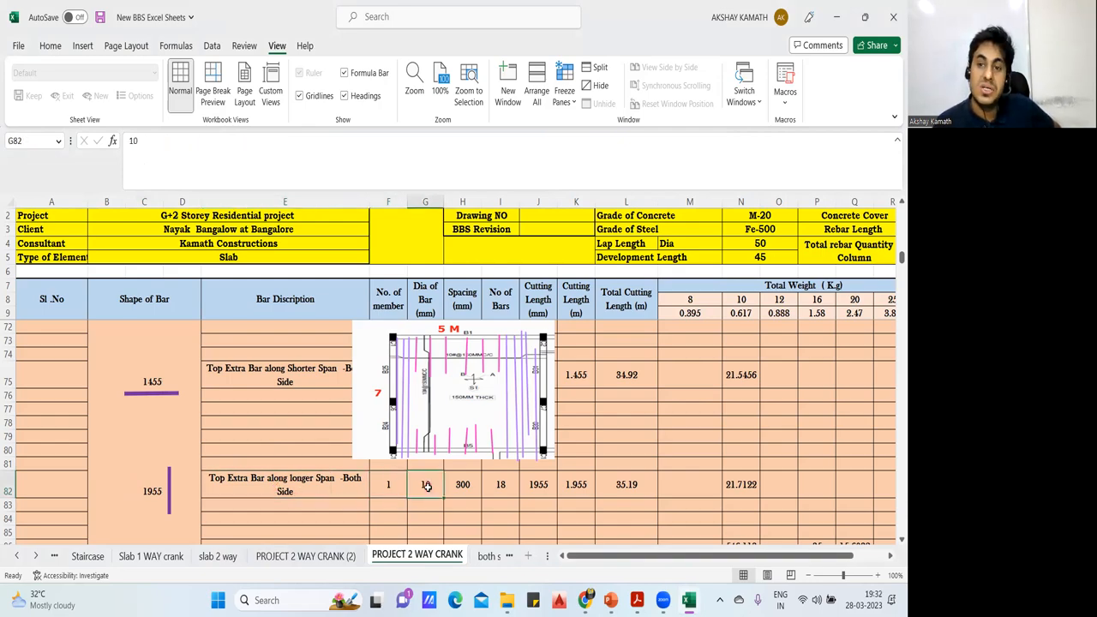
- Check the longer-span top extra bar spacing against the S1 slab reinforcement in SLAB DETAIL.pdf
click(463, 485)
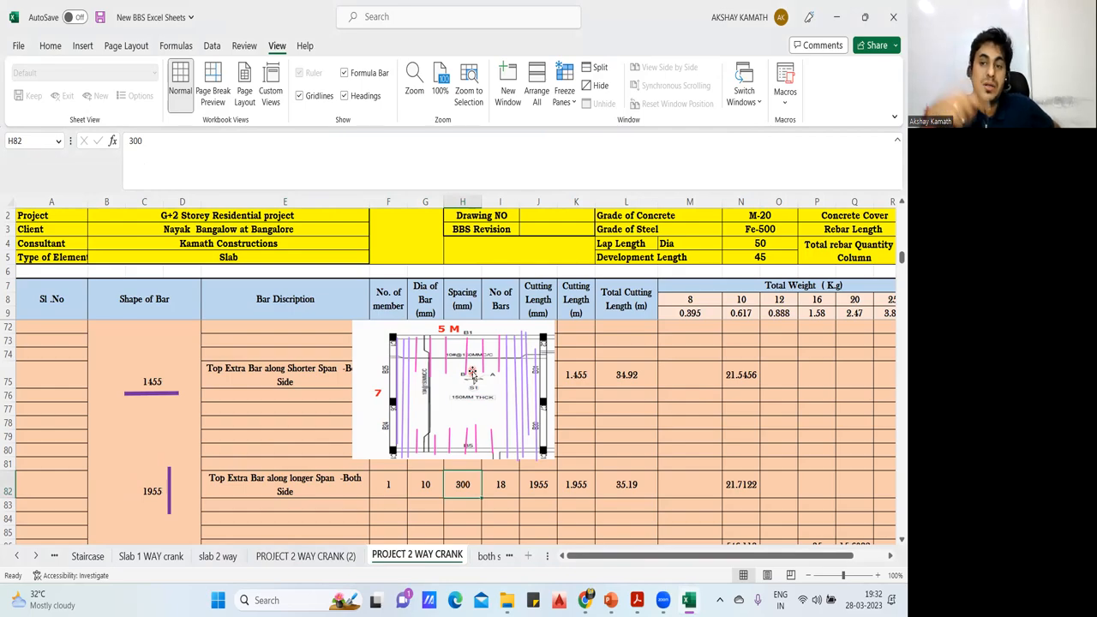
click(585, 600)
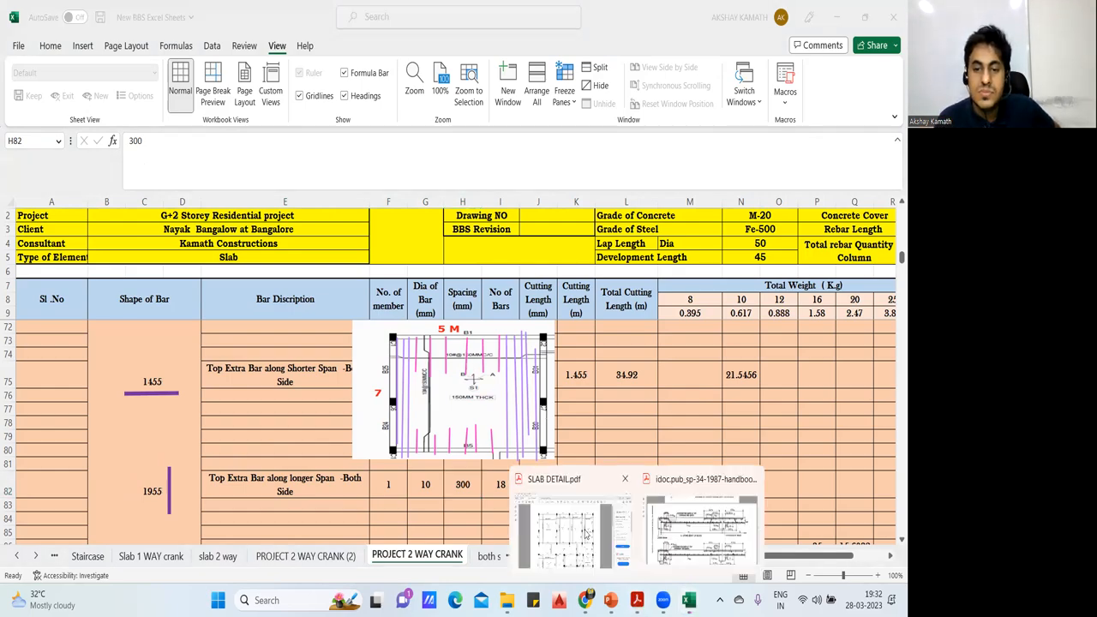
click(586, 533)
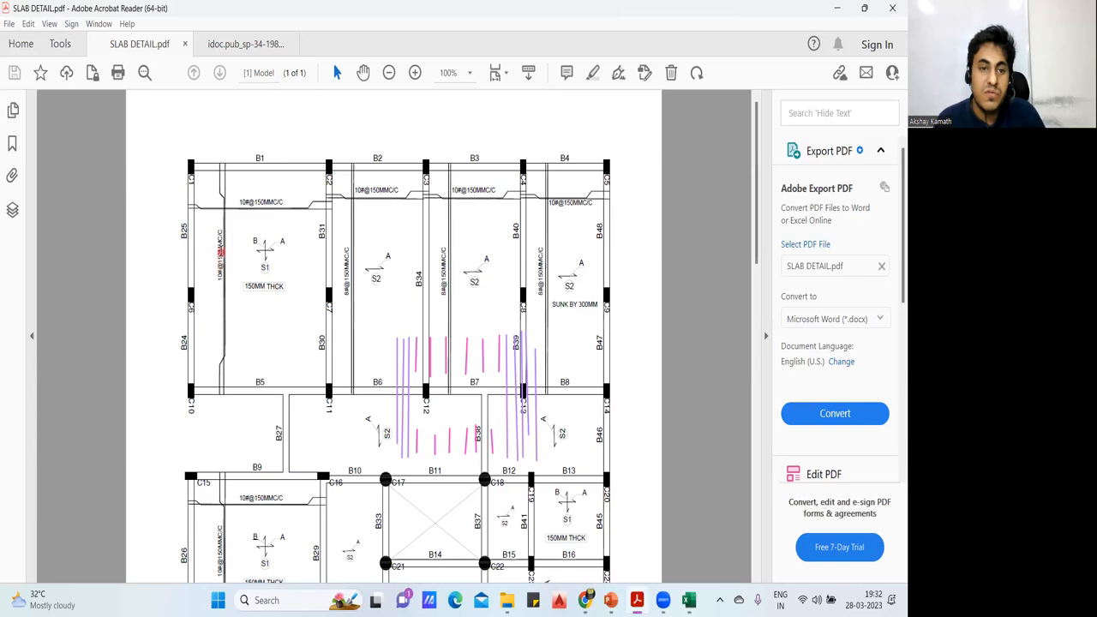
scroll(220, 264, up, 3)
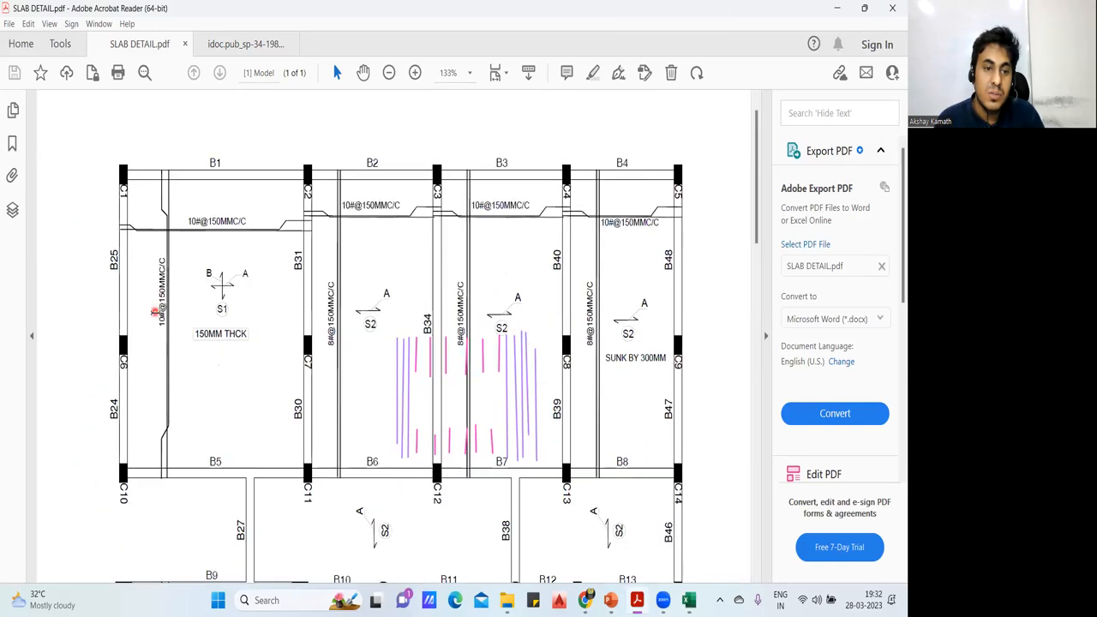
scroll(137, 267, up, 1)
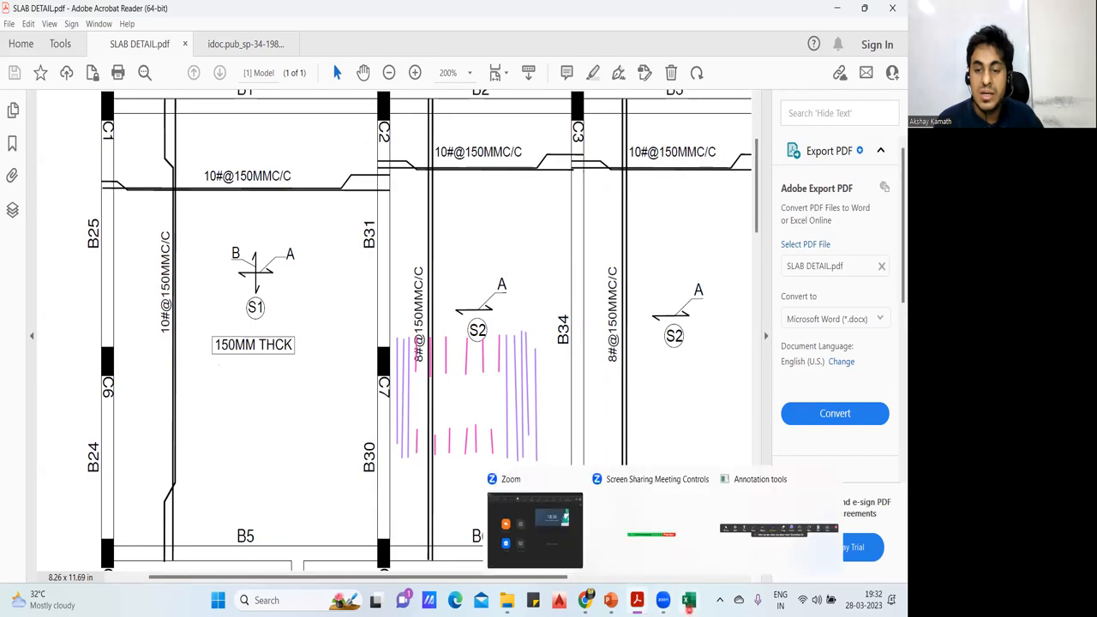
- Switch back to the Excel workbook and inspect the number-of-bars formula of the longer-span top extra bar row
click(688, 600)
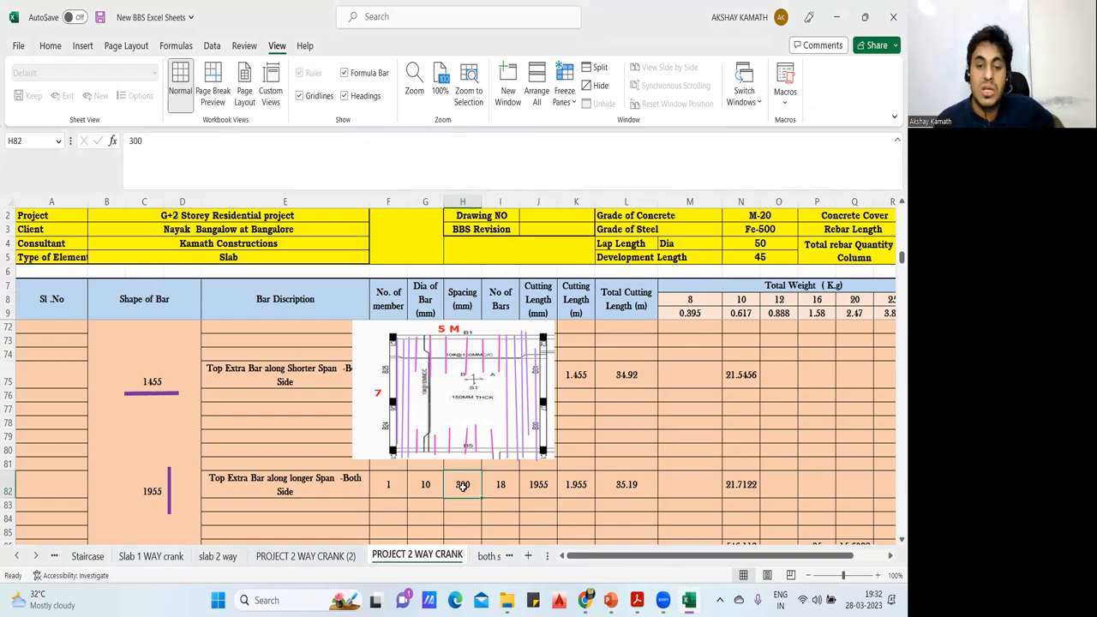
click(504, 486)
double_click(504, 486)
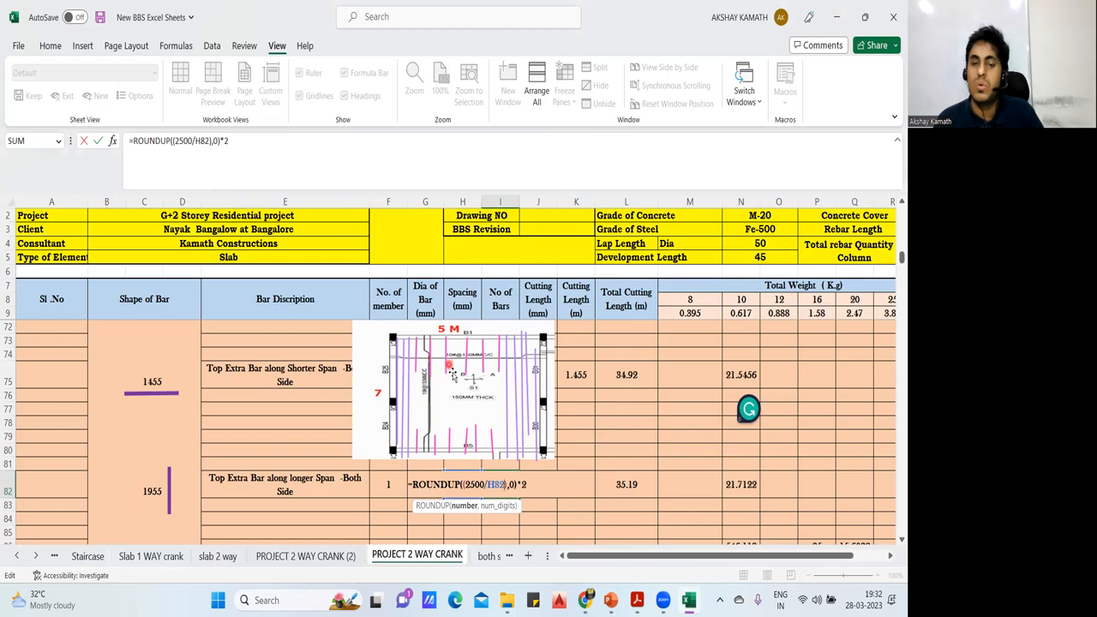
key(Escape)
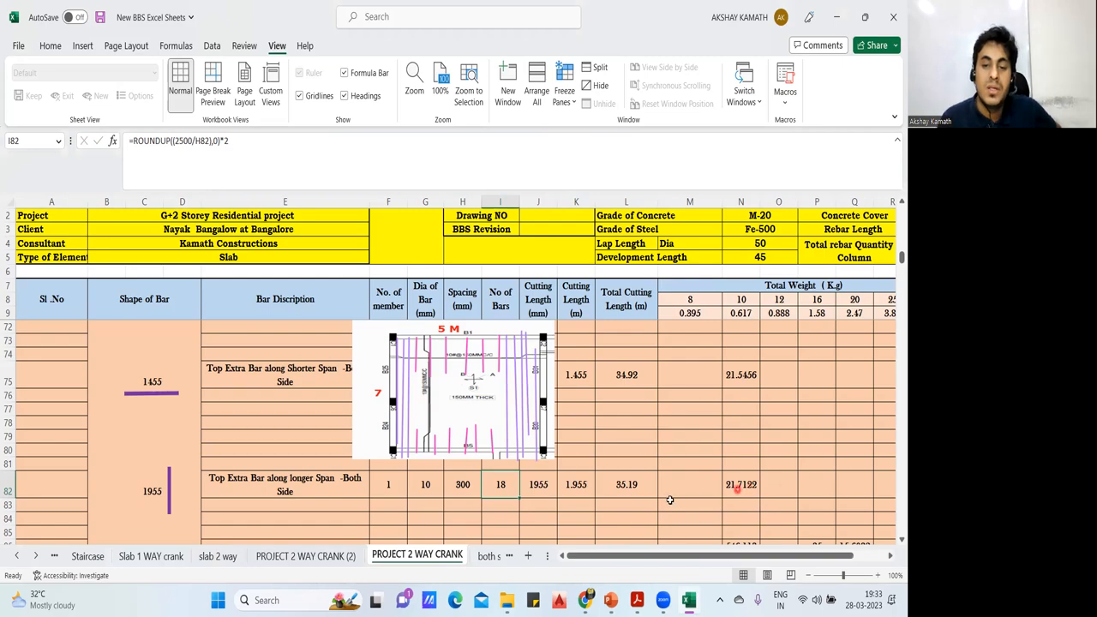
- Review the cutting length, total cutting length and 10 mm bar weight formulas of the longer-span top extra bar row
click(581, 490)
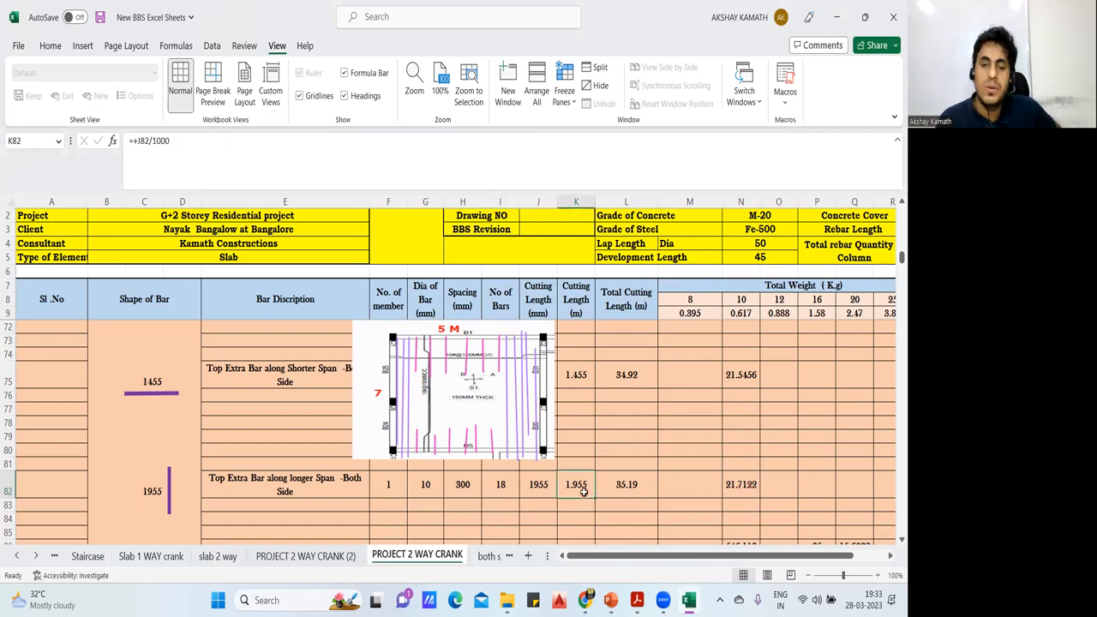
click(635, 485)
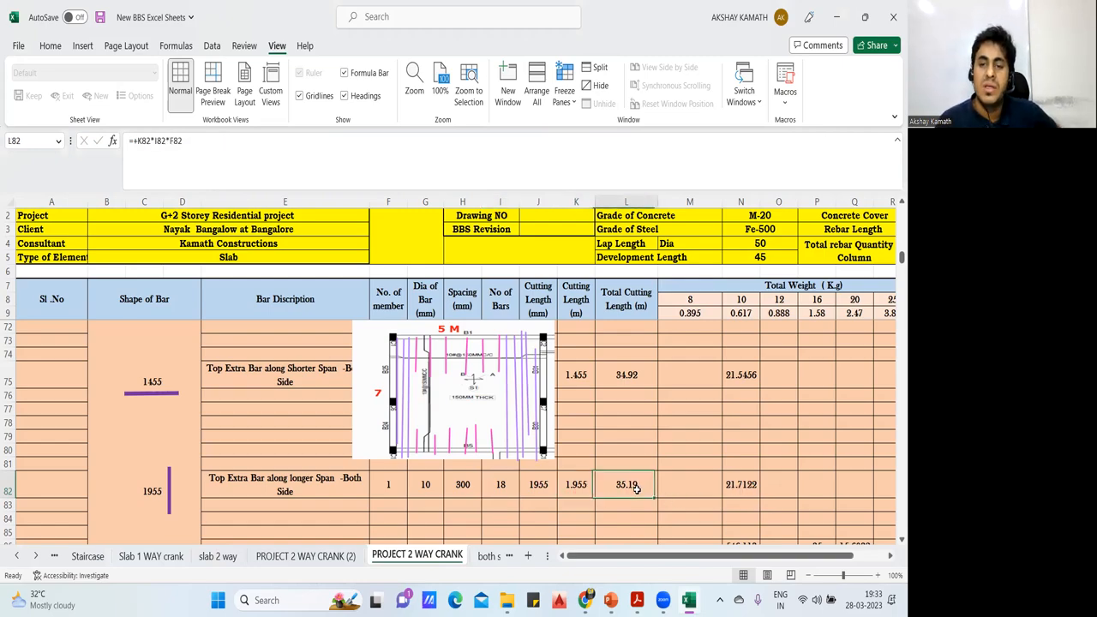
text(=+K82*I82*F82)
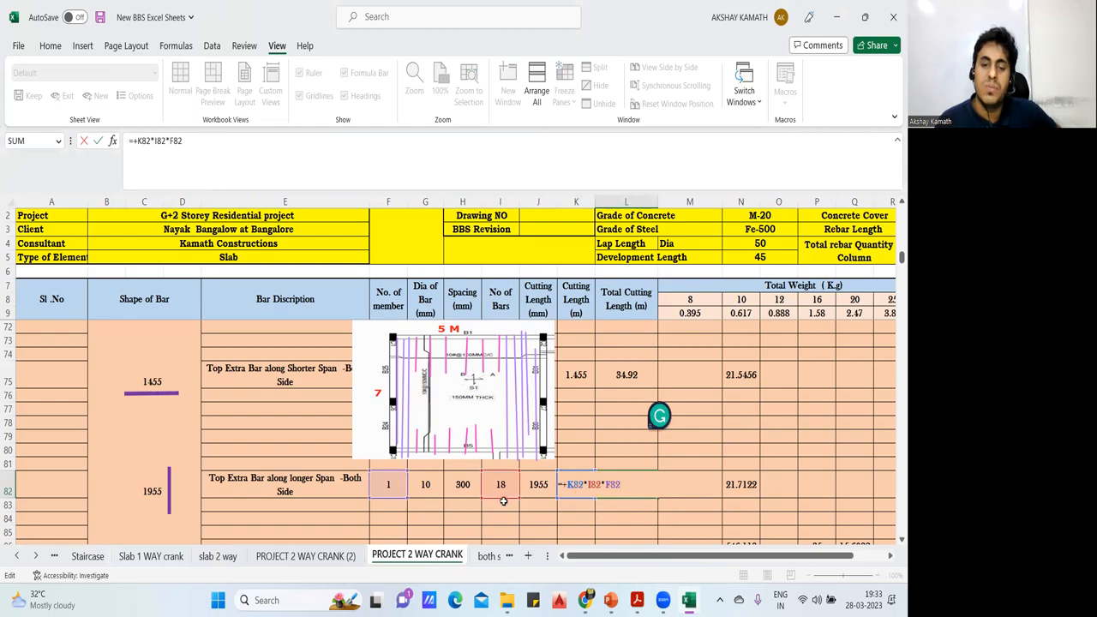
key(ctrl+Return)
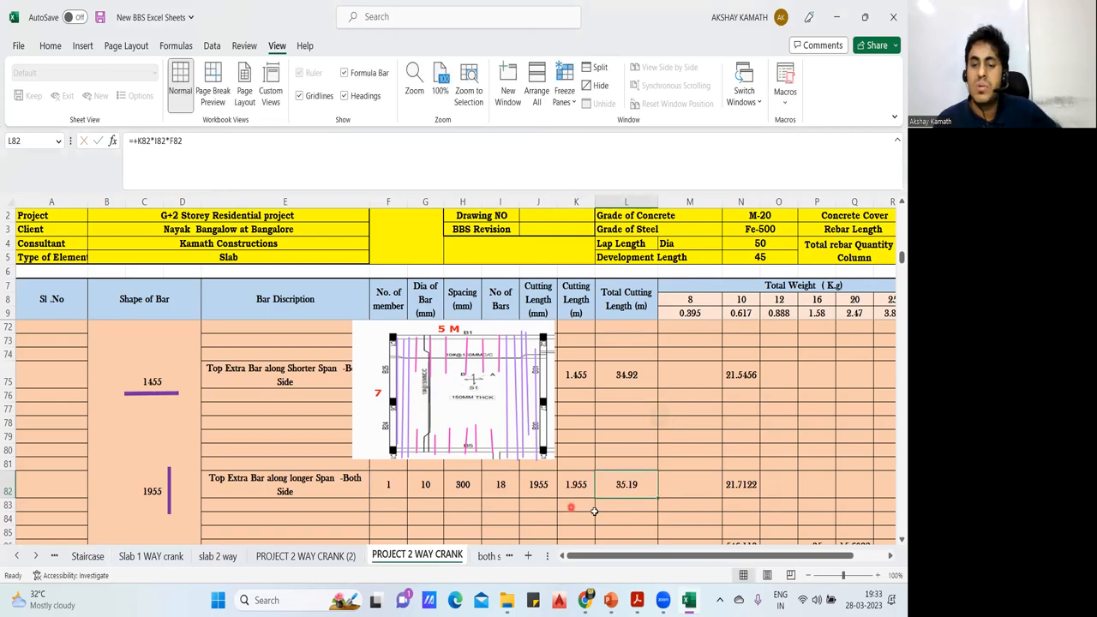
double_click(752, 485)
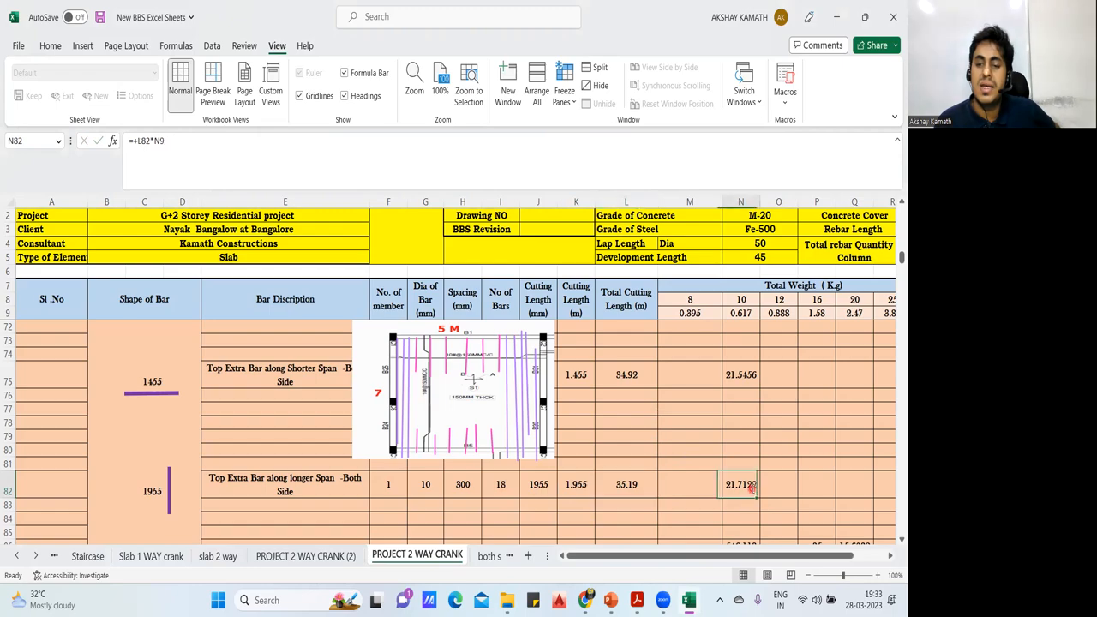
click(754, 316)
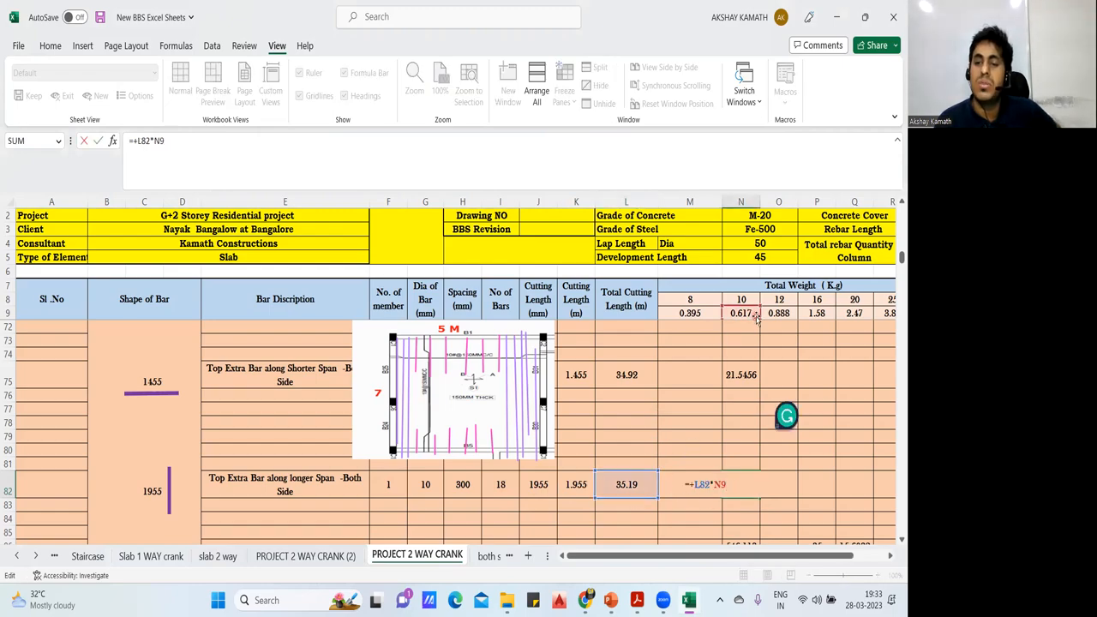
key(ctrl+Return)
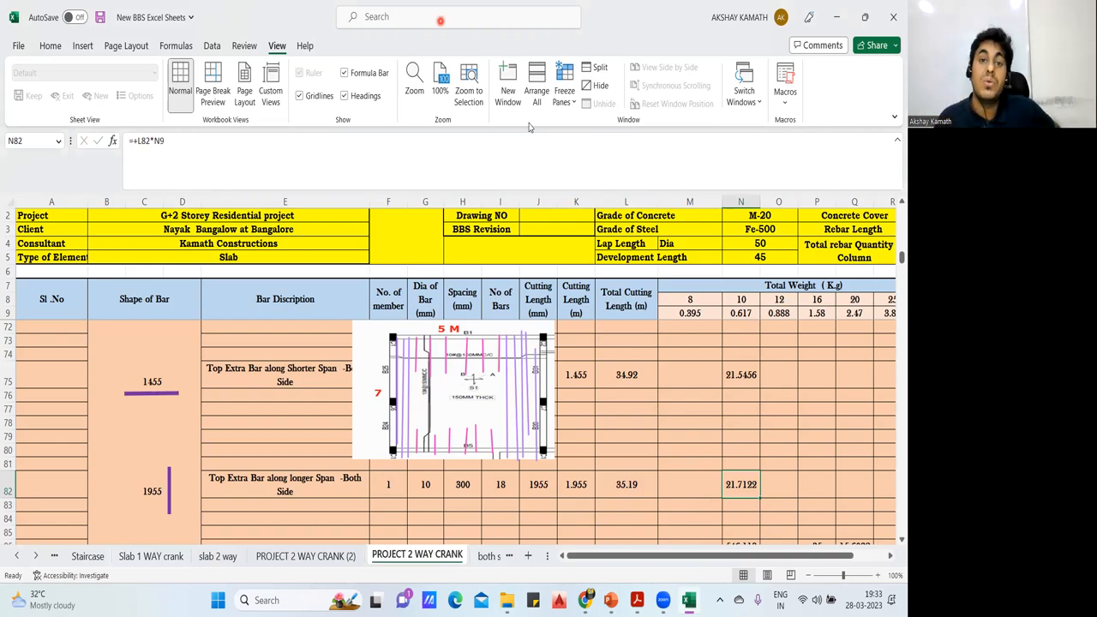
- Delete the slab drawing picture covering the top extra bar rows
scroll(645, 444, down, 1)
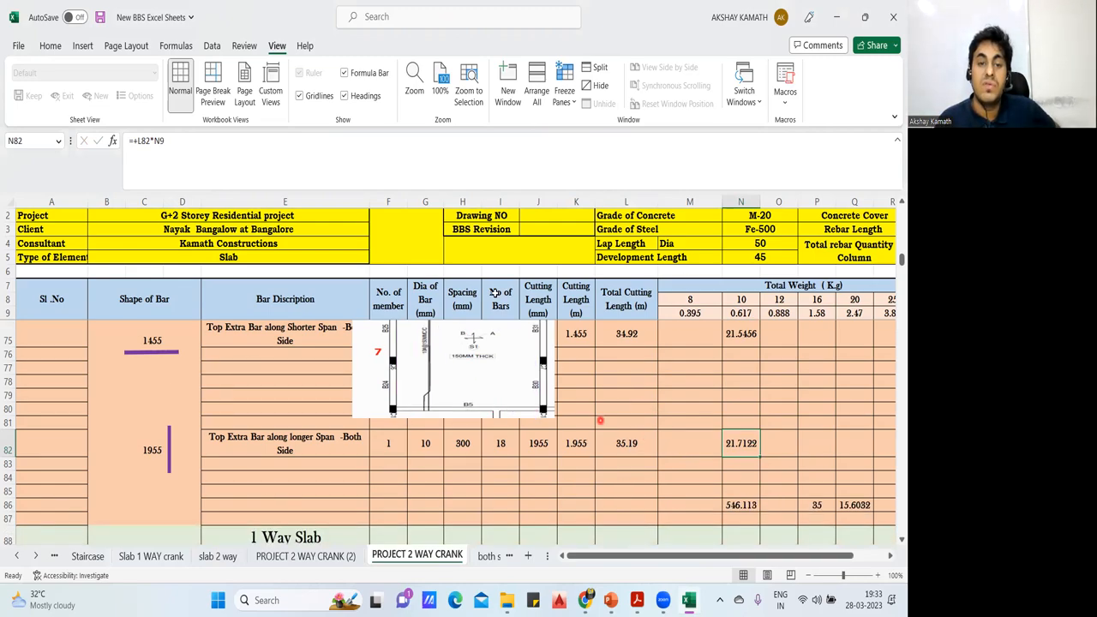
click(461, 353)
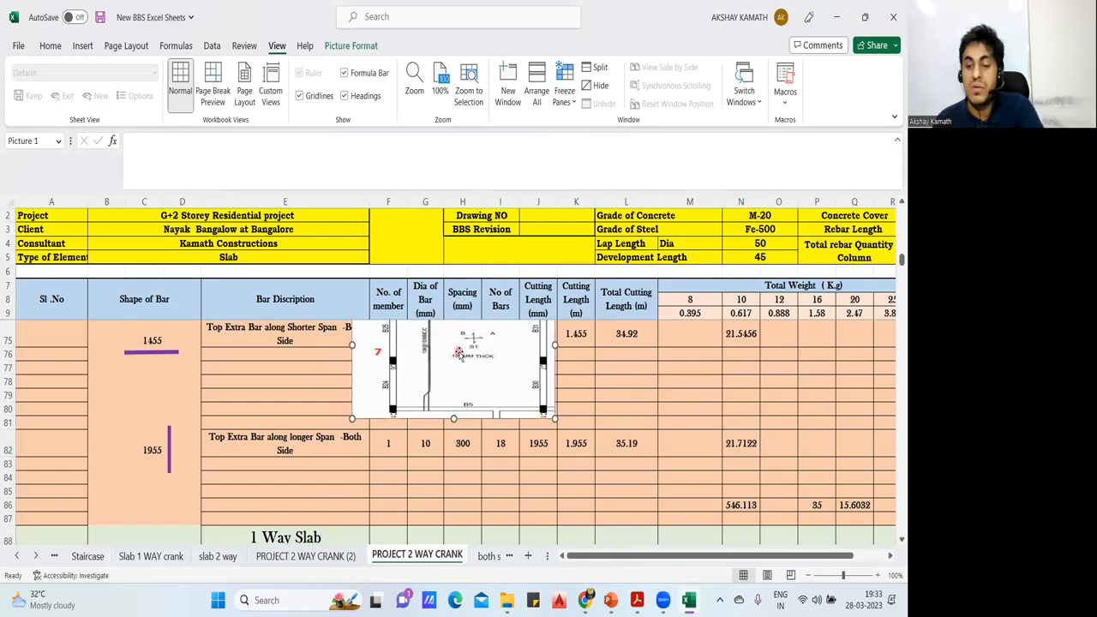
key(Delete)
- Examine the formula totalling the 10 mm bar weights in cell N86 and the rows its range covers
double_click(751, 507)
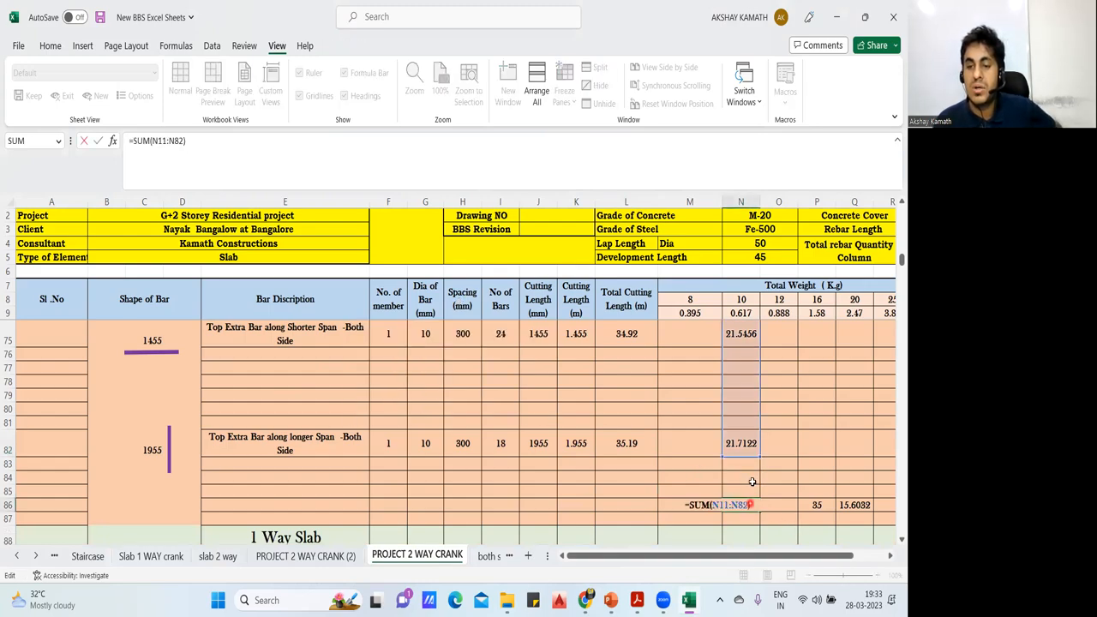
scroll(752, 457, up, 5)
scroll(751, 457, up, 12)
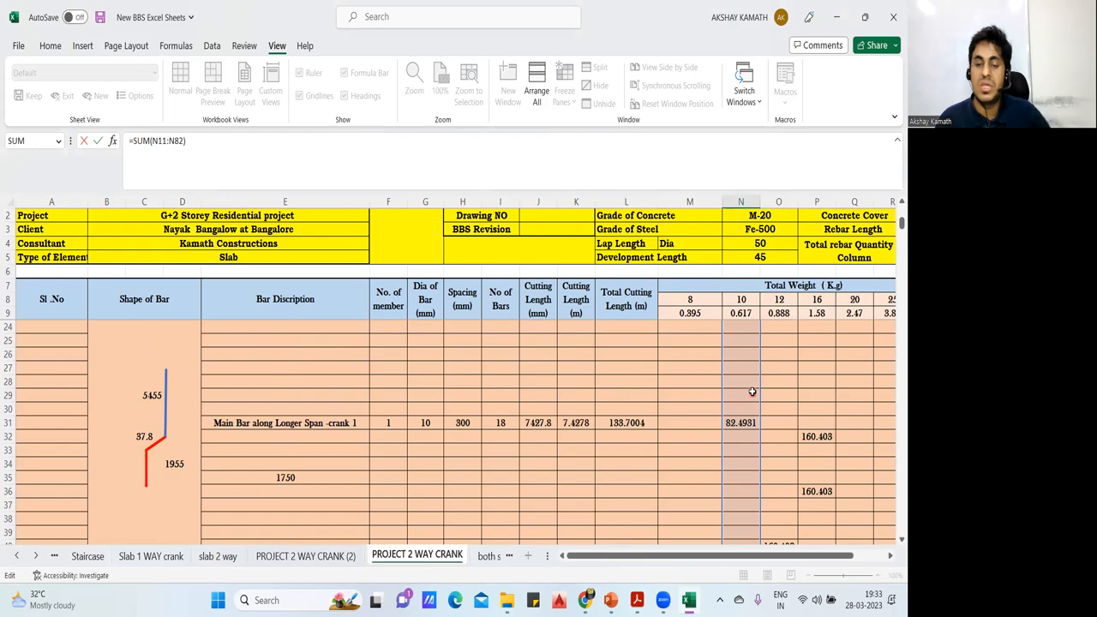
key(Escape)
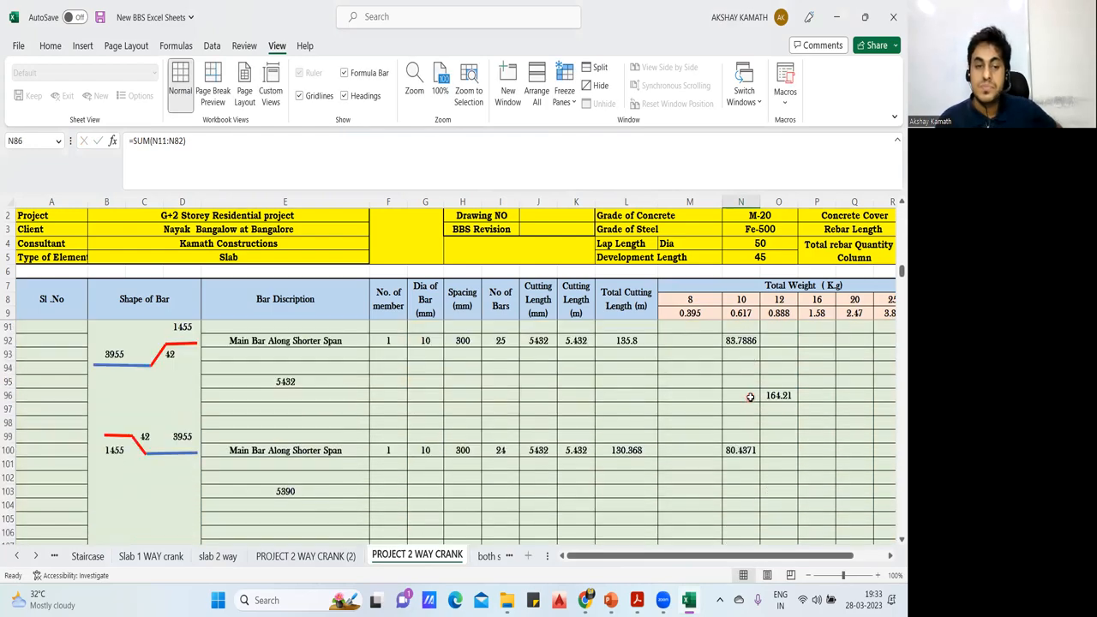
scroll(749, 403, up, 1)
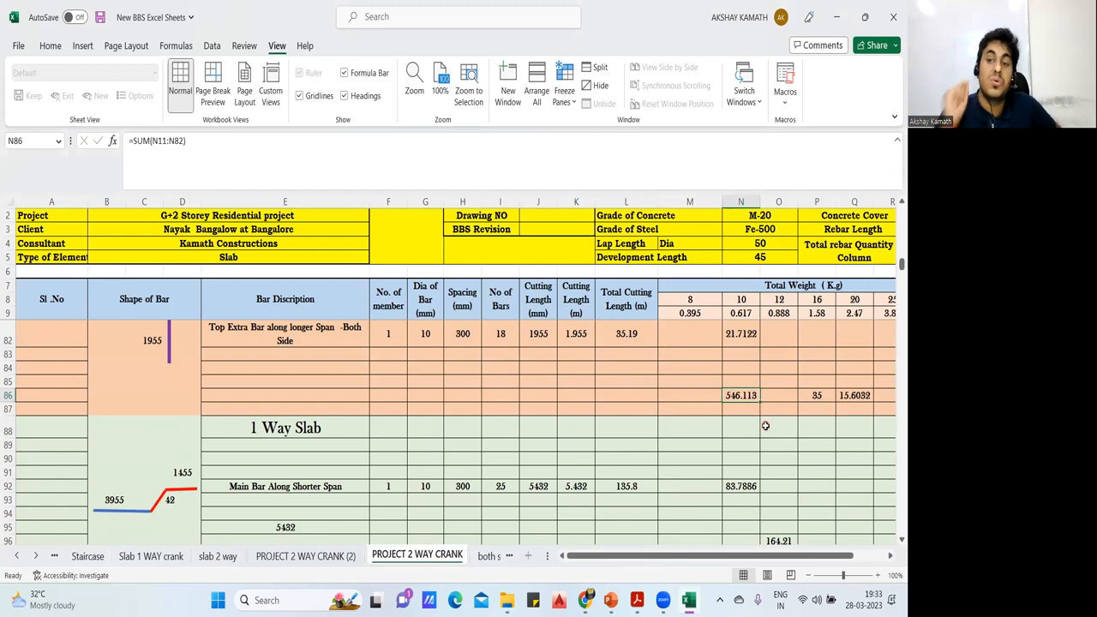
- View the S1 and neighbouring S2 slab panels in SLAB DETAIL.pdf, and return to the 10 mm total weight in the Excel workbook
mouse_move(636, 601)
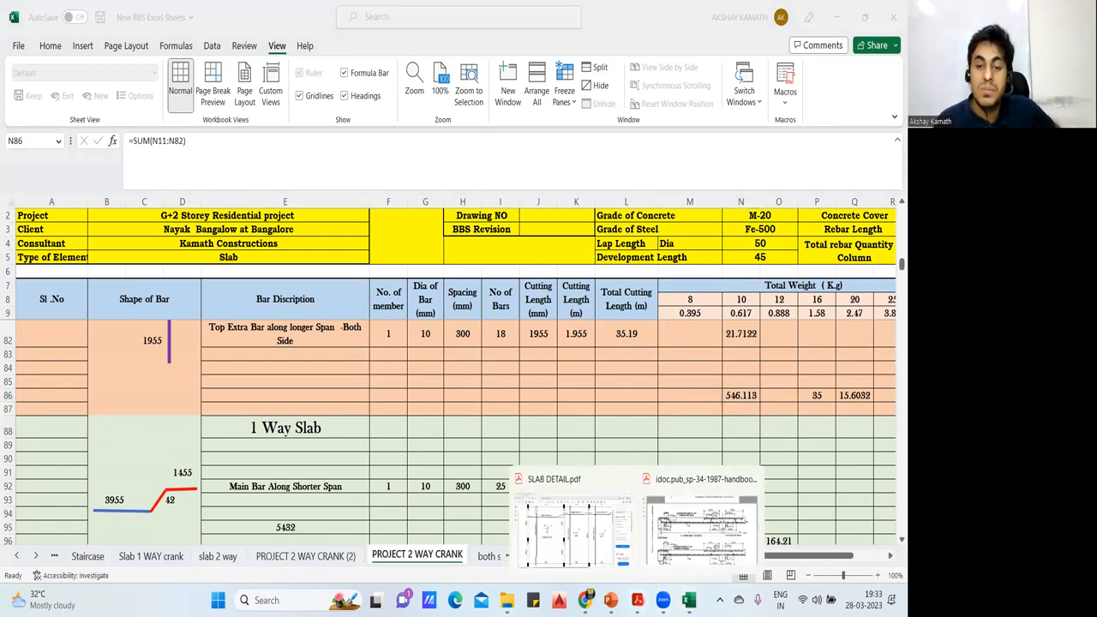
click(557, 542)
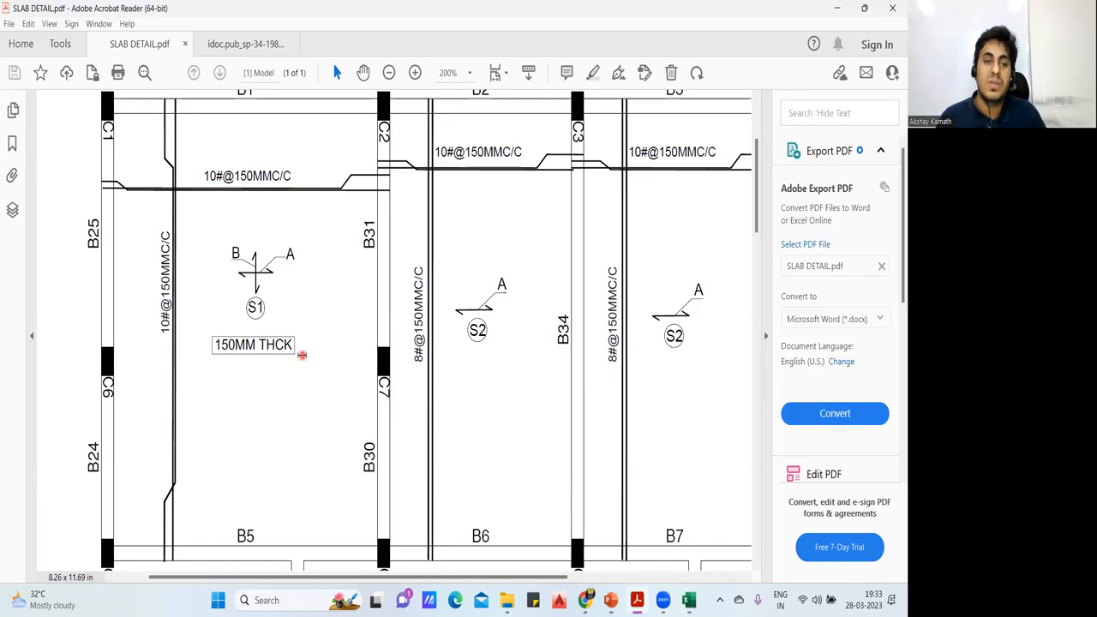
scroll(249, 341, up, 1)
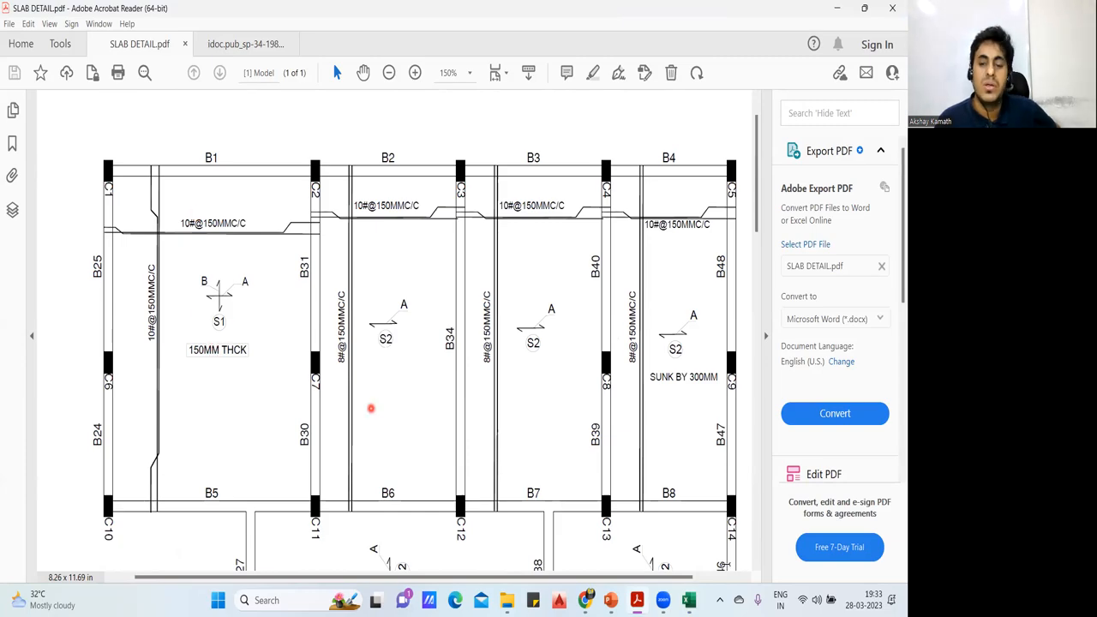
click(688, 600)
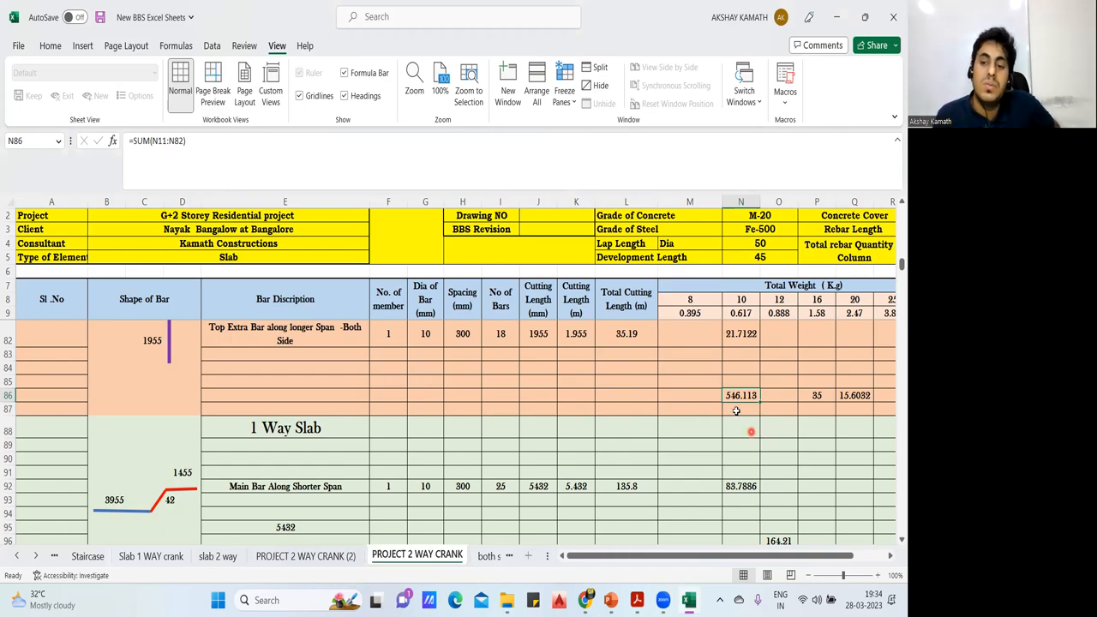
click(744, 408)
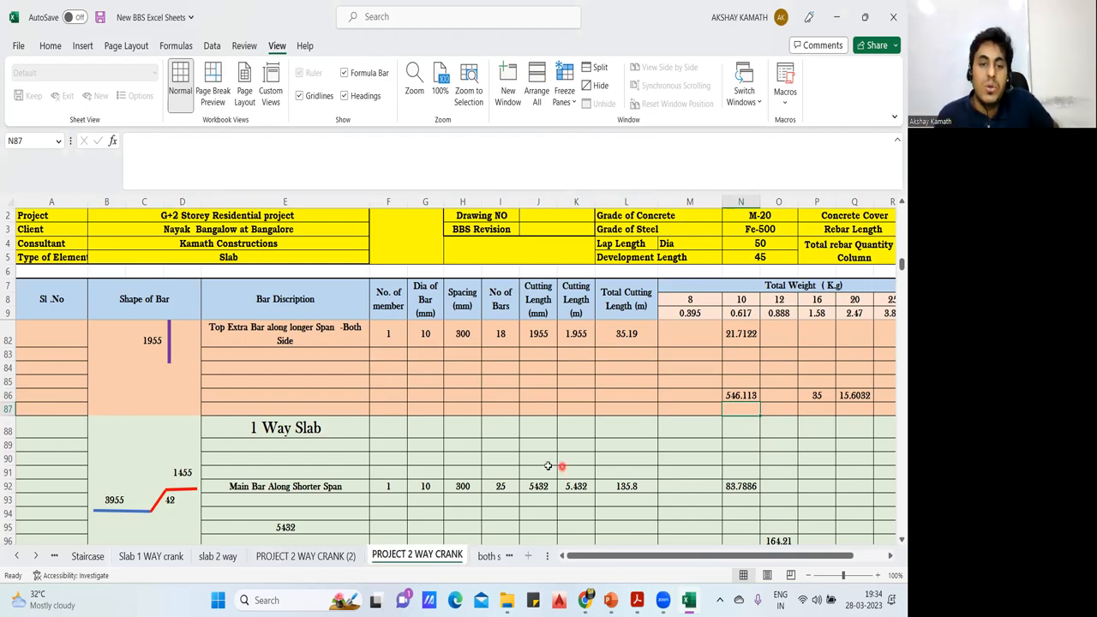
- Check the shorter-span top extra bar spacing and compare it with the crank bar and top extra bar site photos in PowerPoint
scroll(561, 463, up, 2)
scroll(476, 429, up, 2)
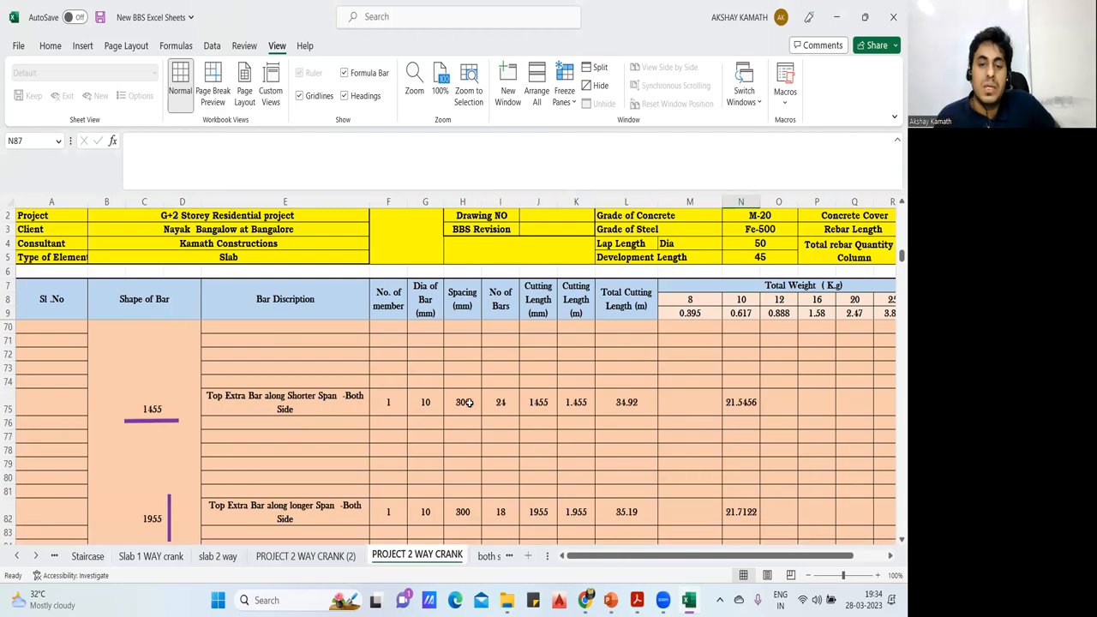
click(468, 404)
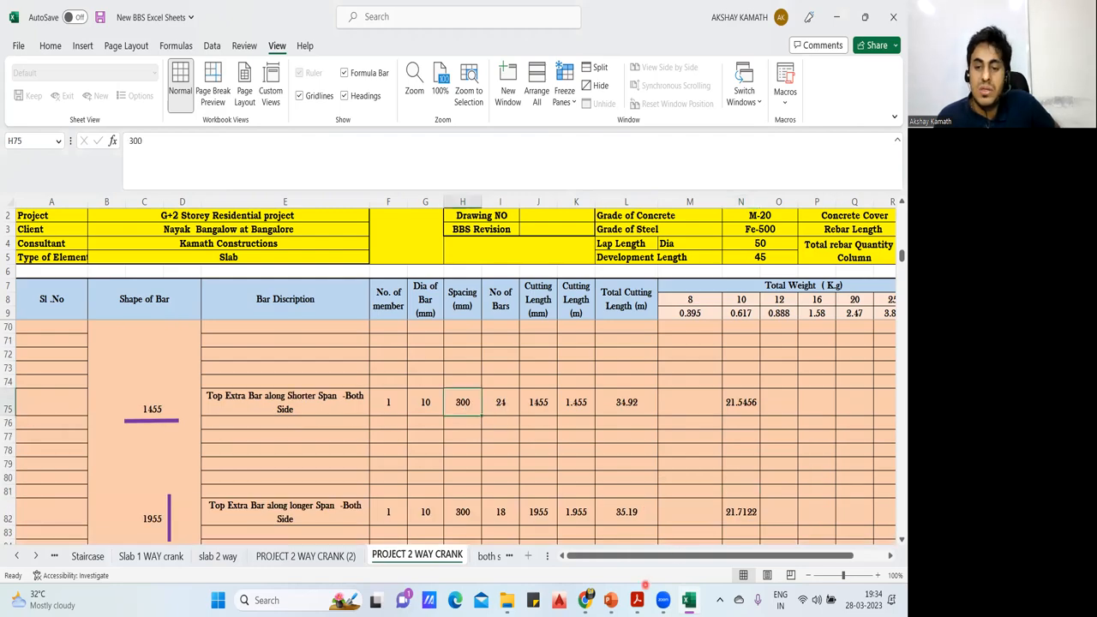
mouse_move(610, 600)
click(676, 537)
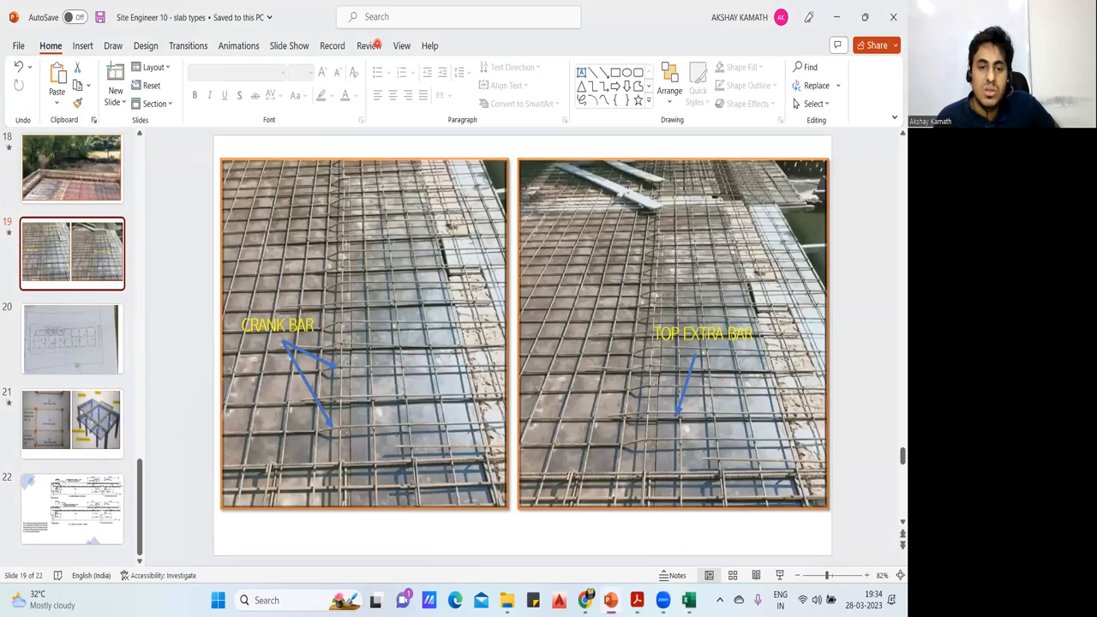
drag(375, 421, 374, 367)
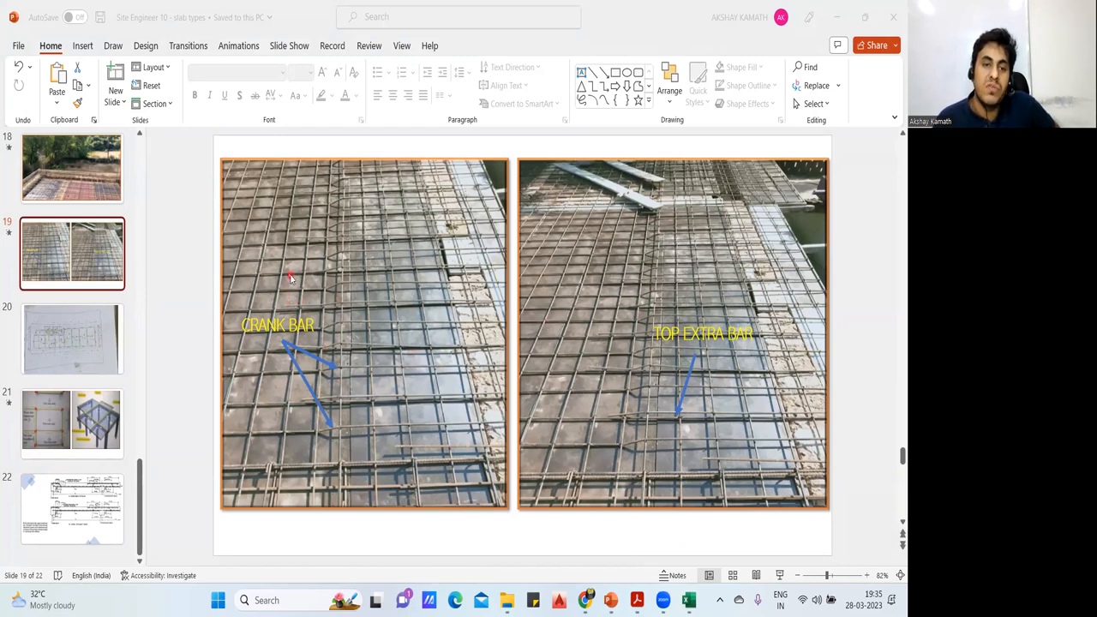
- Return to the Excel workbook and recheck the number of bars in the longer-span top extra bar row
click(688, 600)
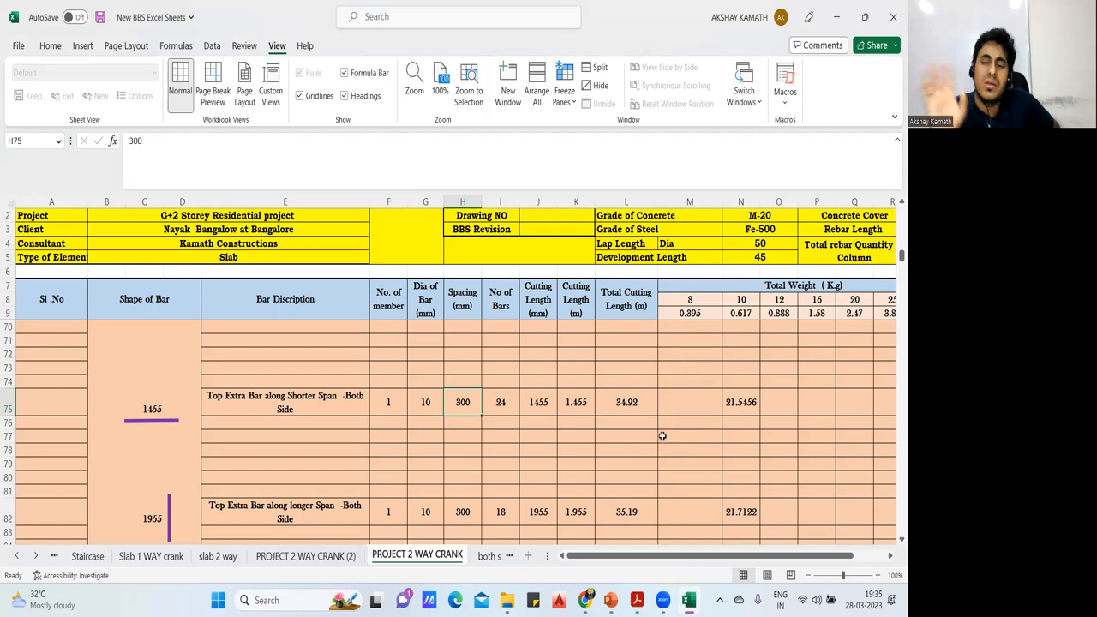
scroll(663, 436, down, 1)
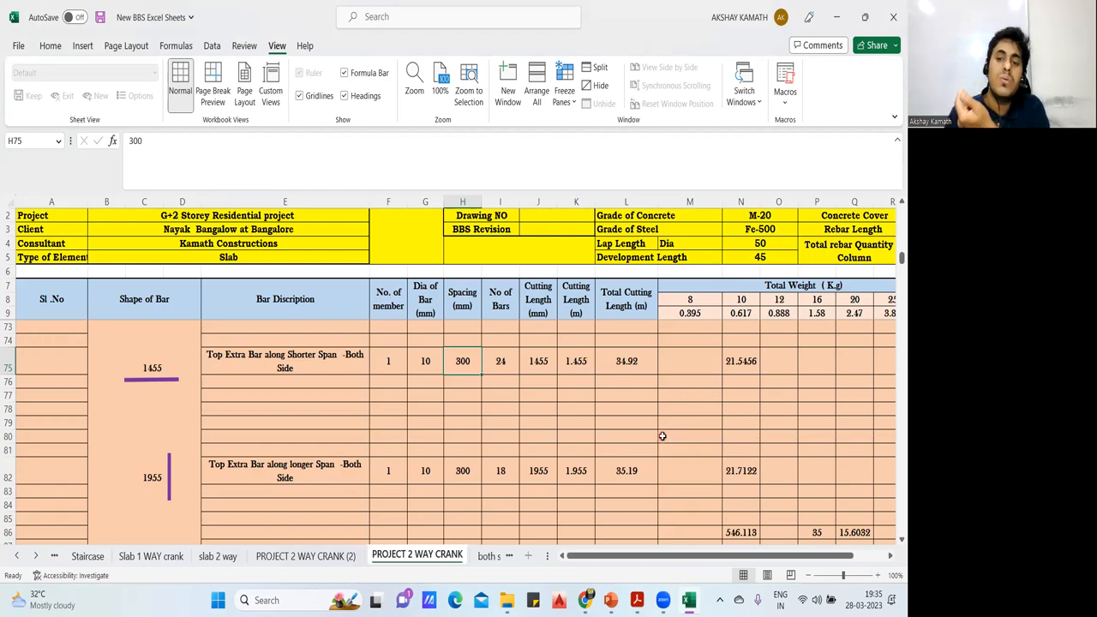
click(510, 473)
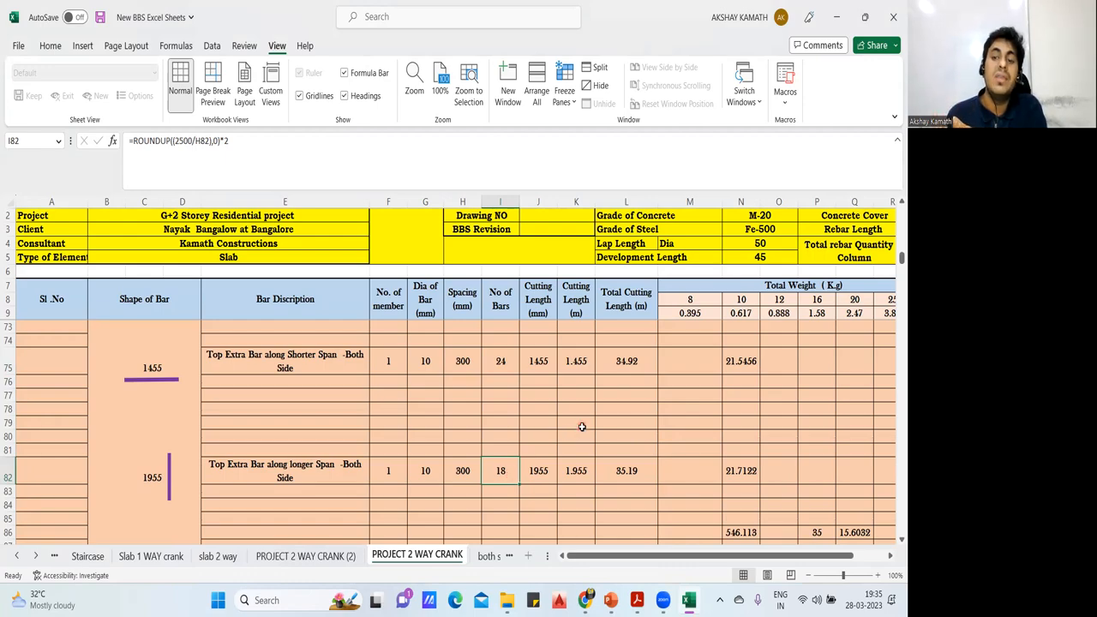
- Go to the 1 Way Slab section of the bar bending schedule and view the S2 panels in SLAB DETAIL.pdf in Acrobat Reader
scroll(581, 427, down, 5)
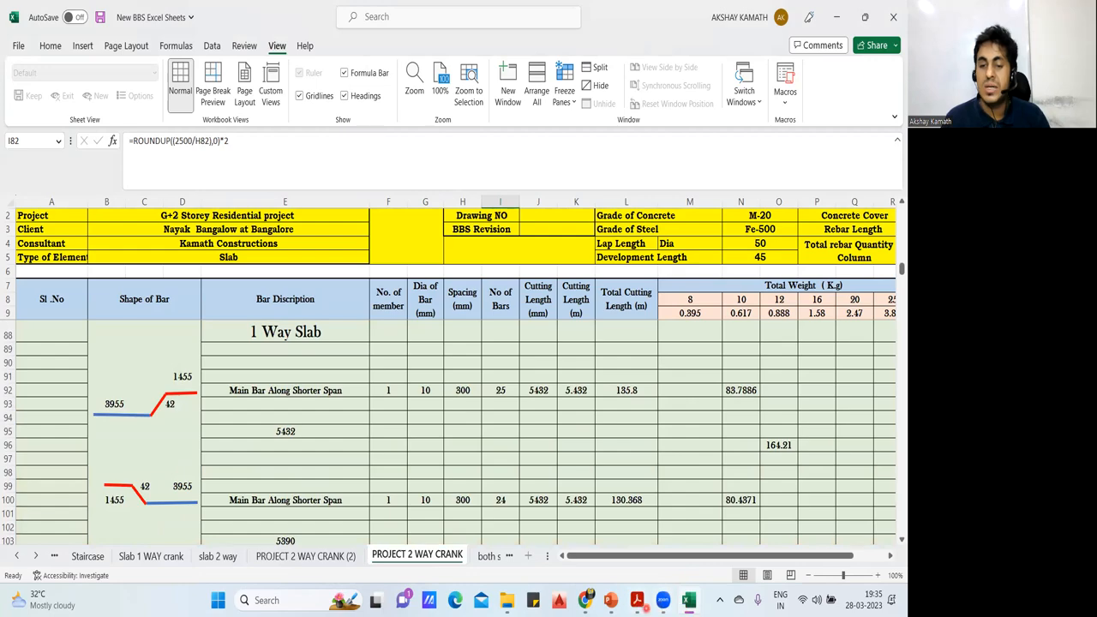
click(637, 600)
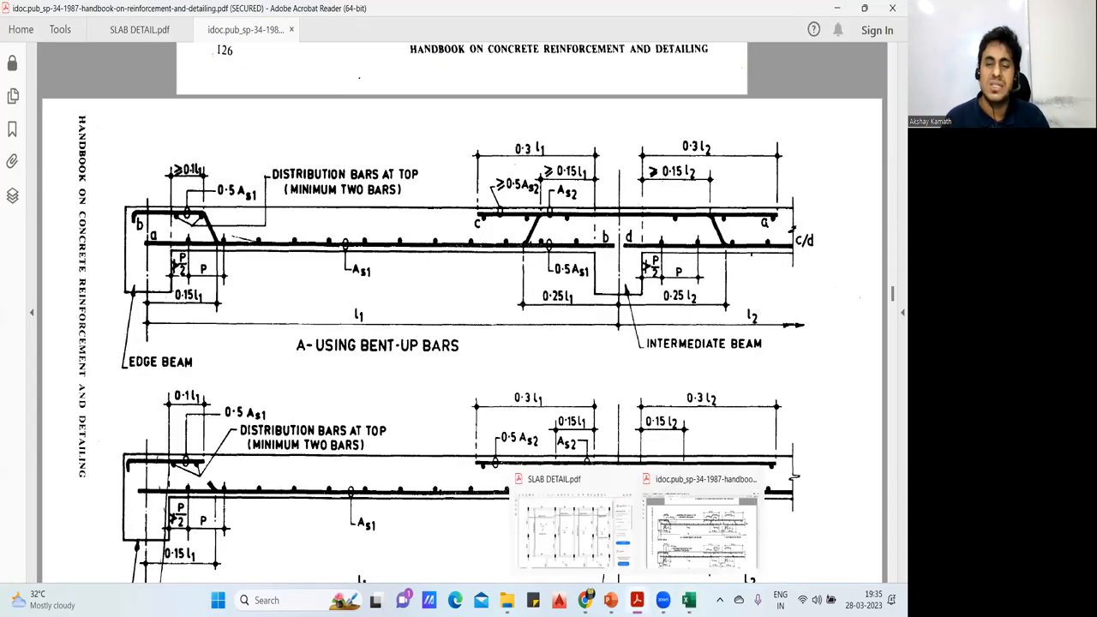
click(588, 541)
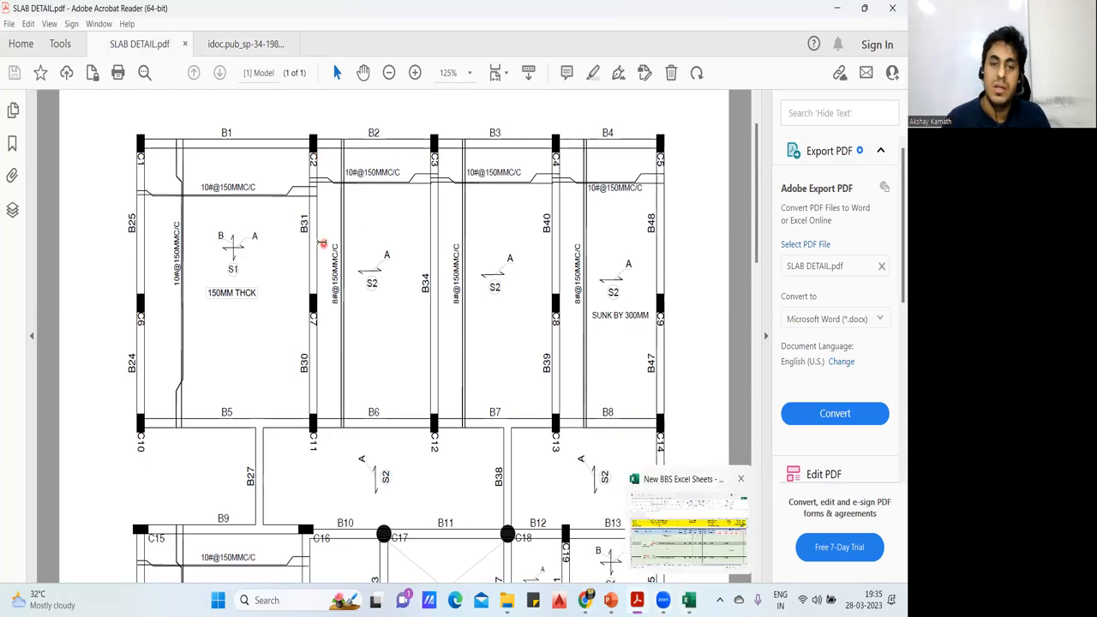
- Return to the Excel workbook, review the one-way slab bar rows down to the overall steel weight totals, and switch back to SLAB DETAIL.pdf
click(682, 598)
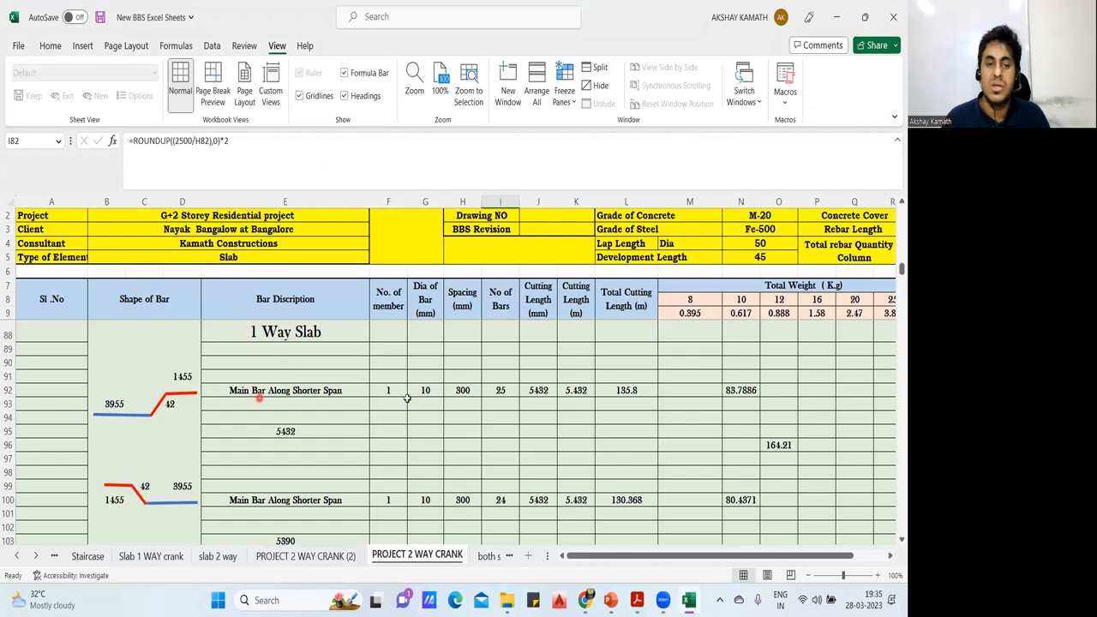
scroll(639, 435, down, 4)
scroll(644, 439, down, 10)
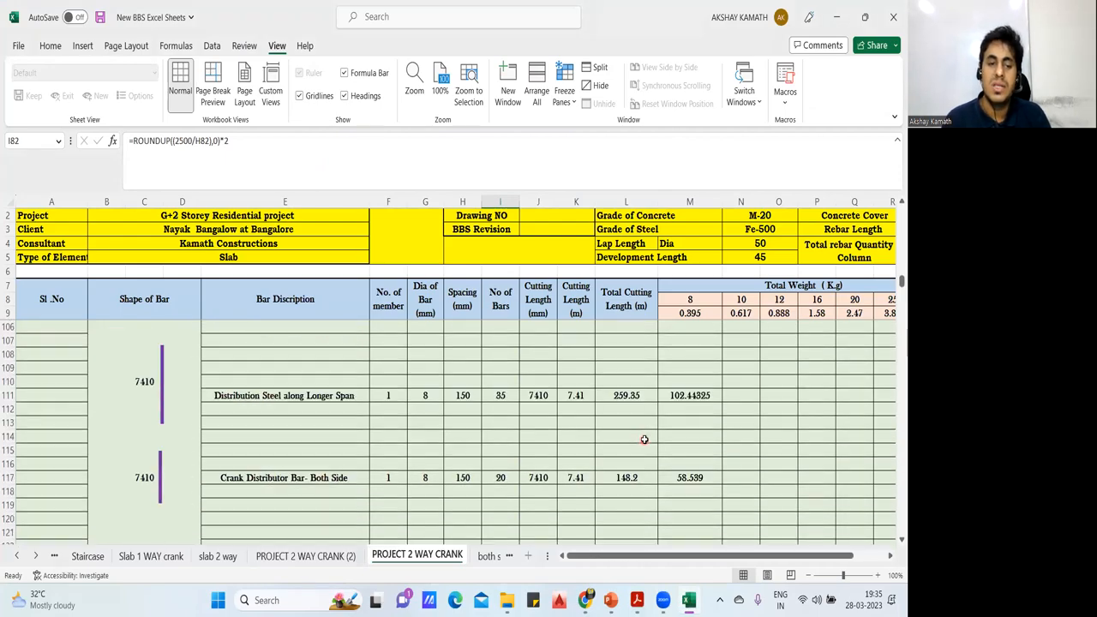
scroll(484, 391, up, 8)
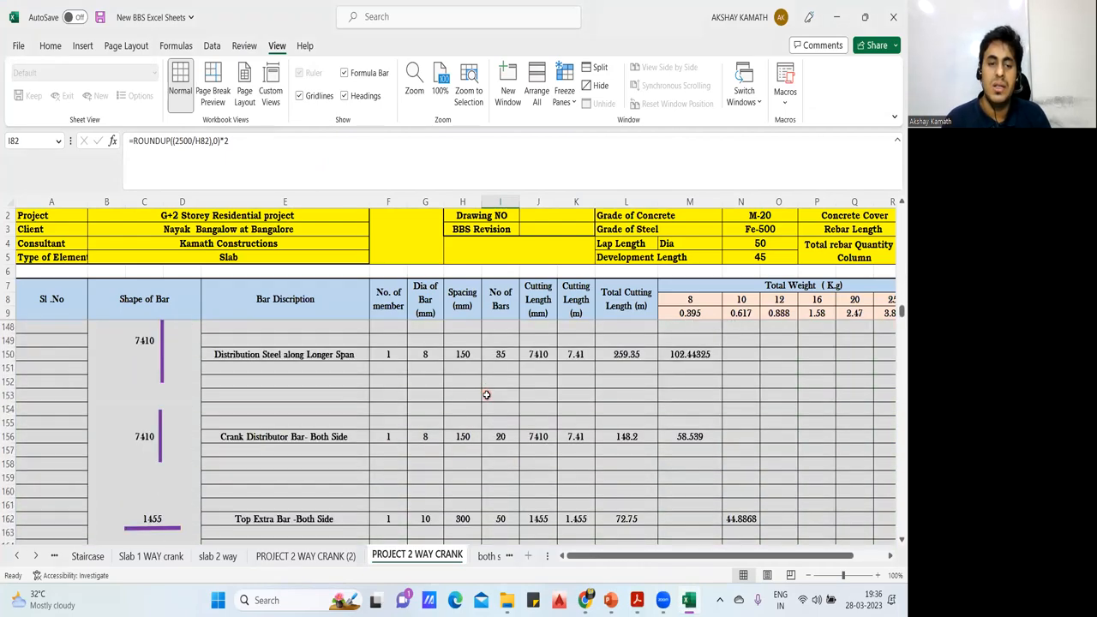
scroll(470, 423, down, 20)
scroll(470, 424, down, 5)
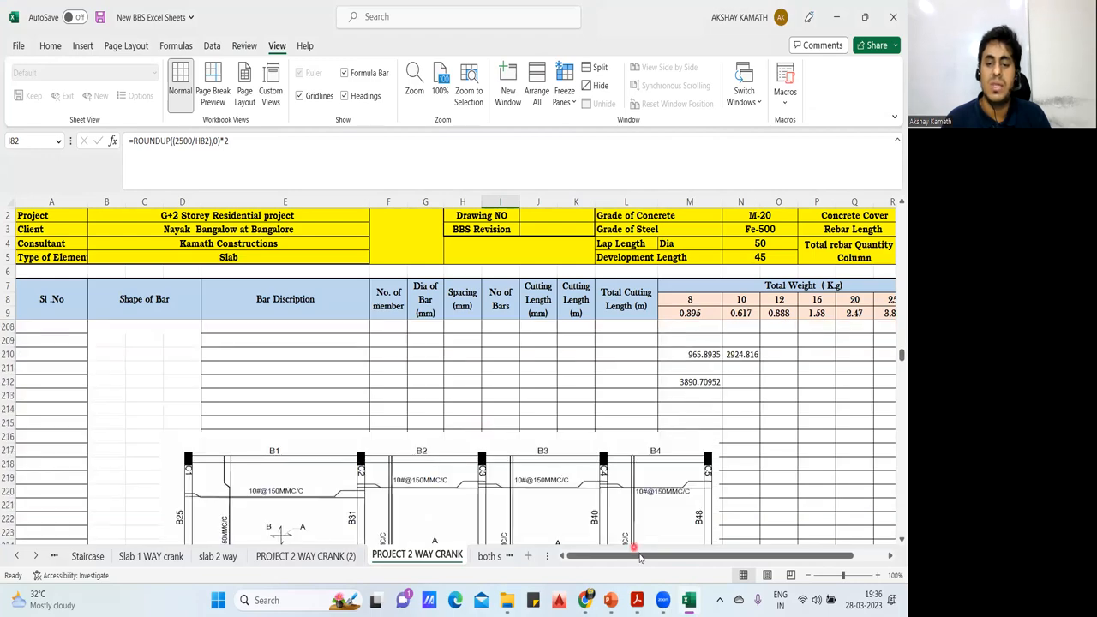
key(alt+Tab)
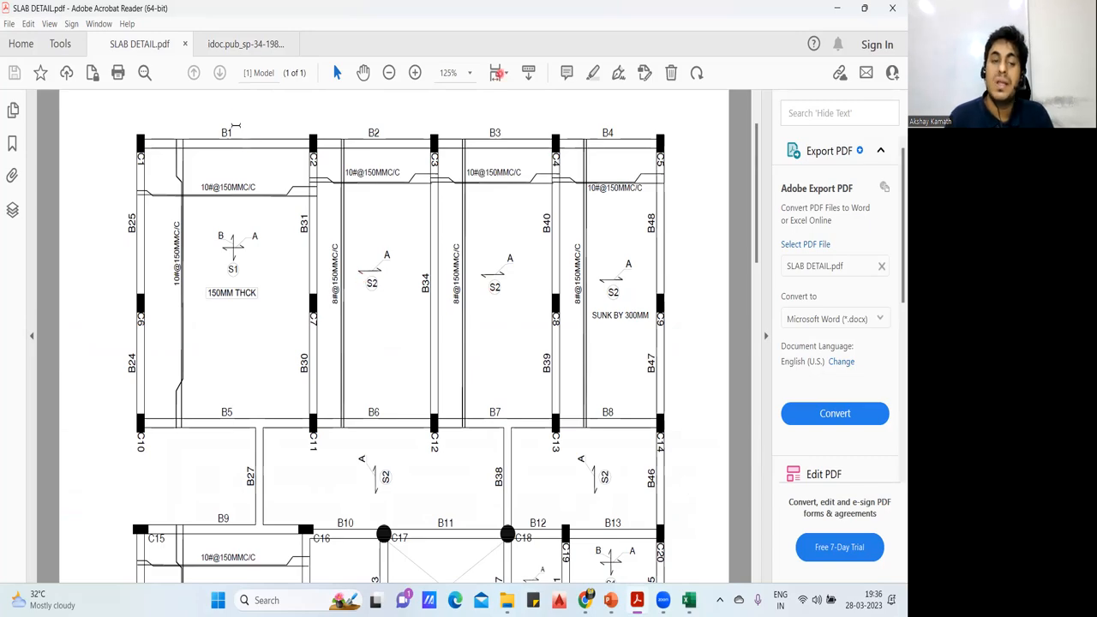
click(500, 74)
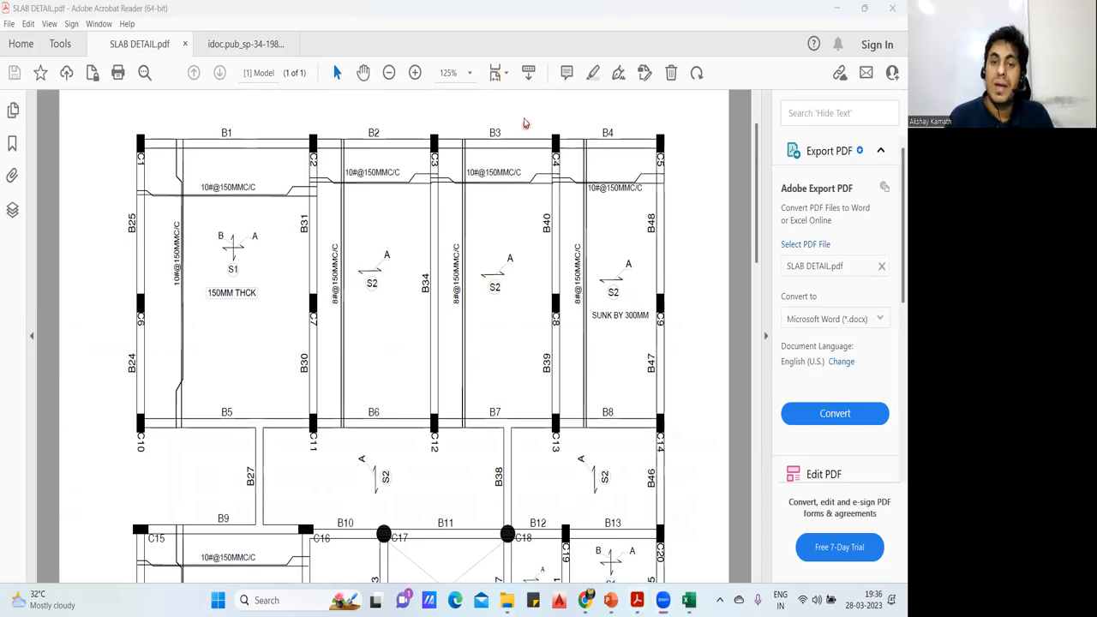